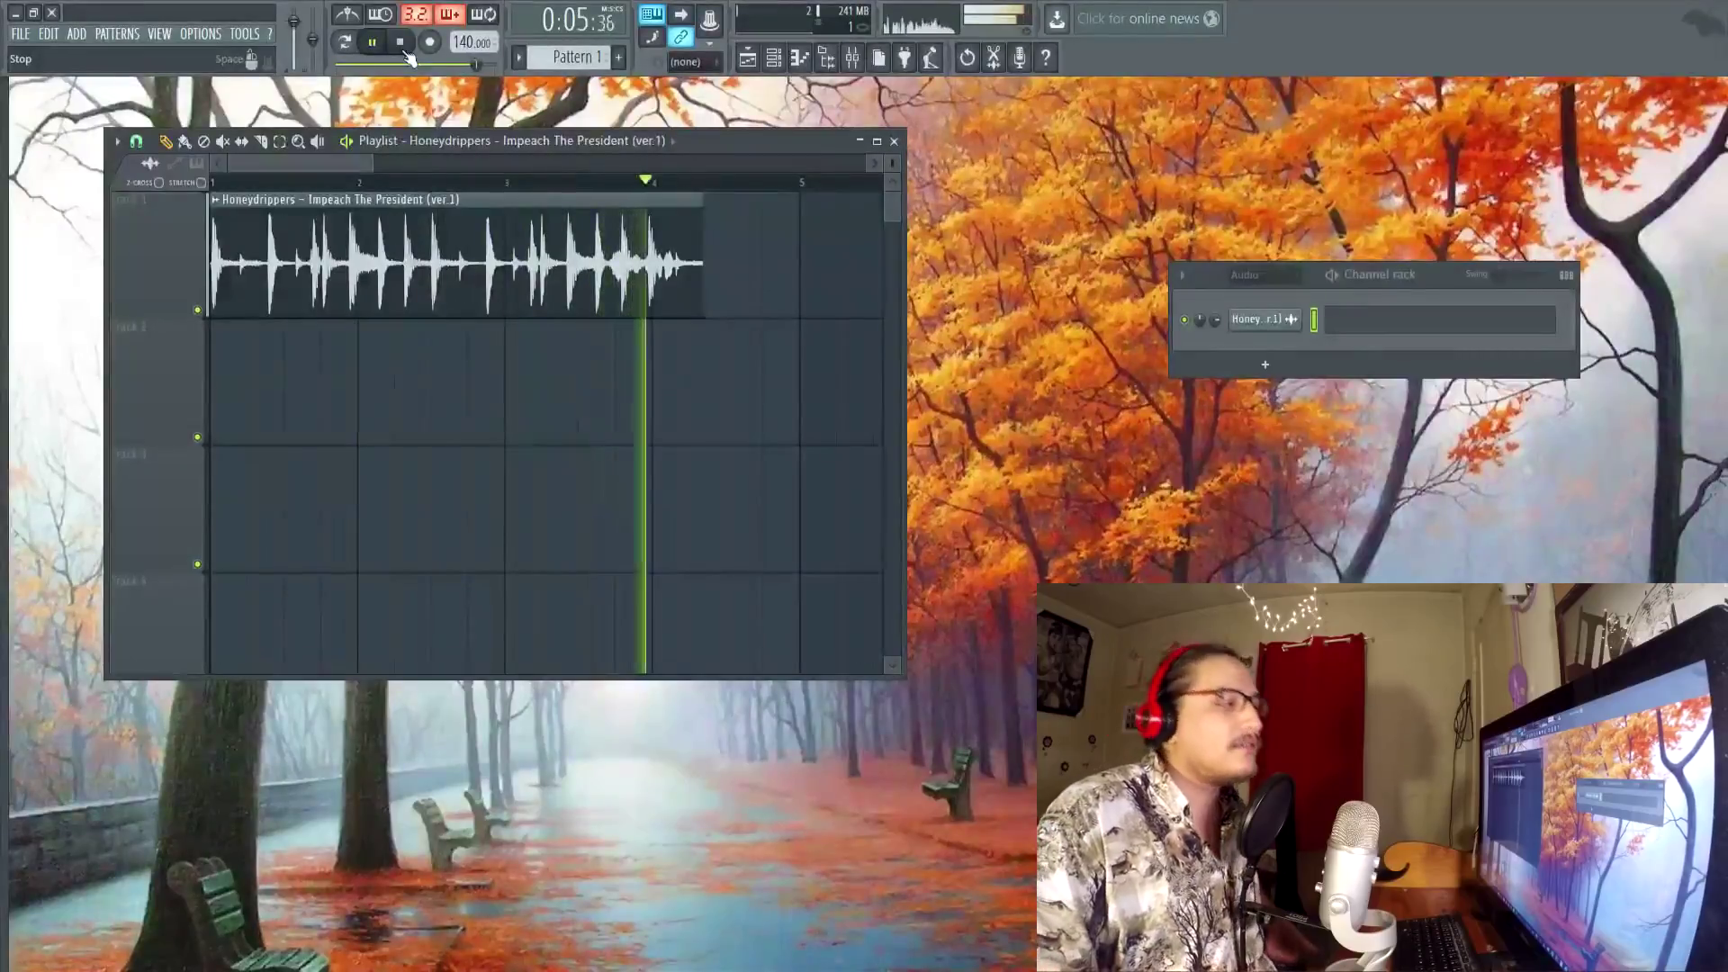
Step: Stop playback and turn off grid snapping in the playlist by setting it to (none)
{"action": "left_click", "coordinate": [405, 54]}
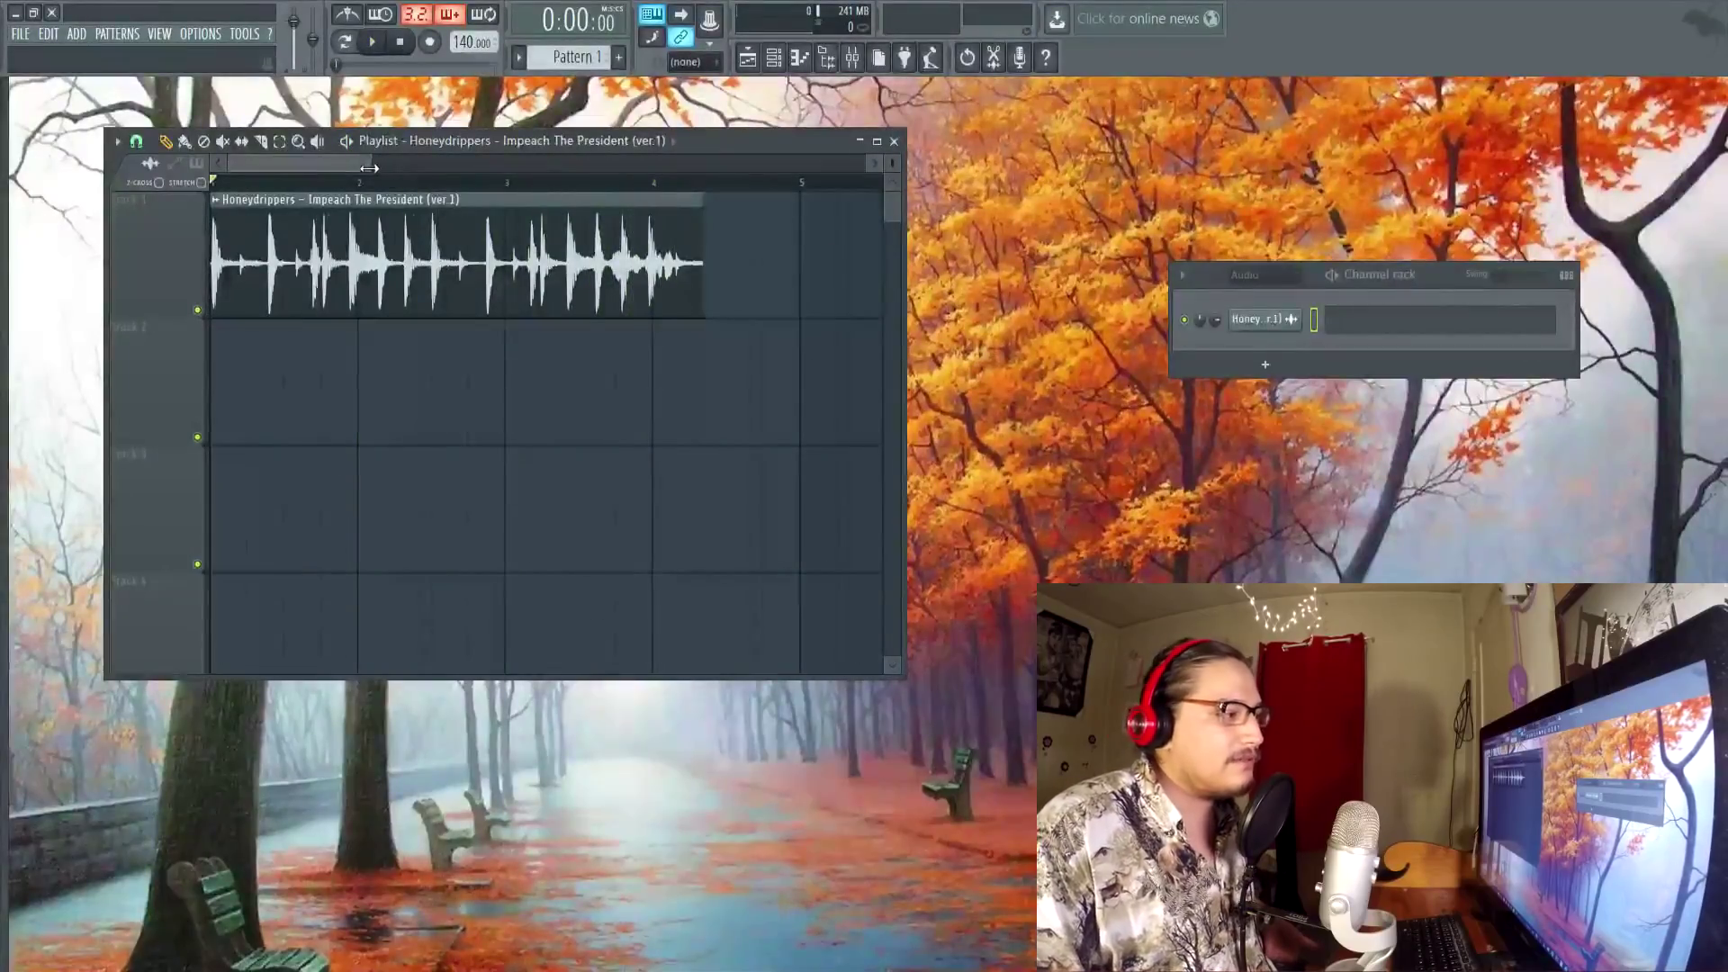
{"action": "left_click_drag", "start_coordinate": [369, 168], "coordinate": [229, 179]}
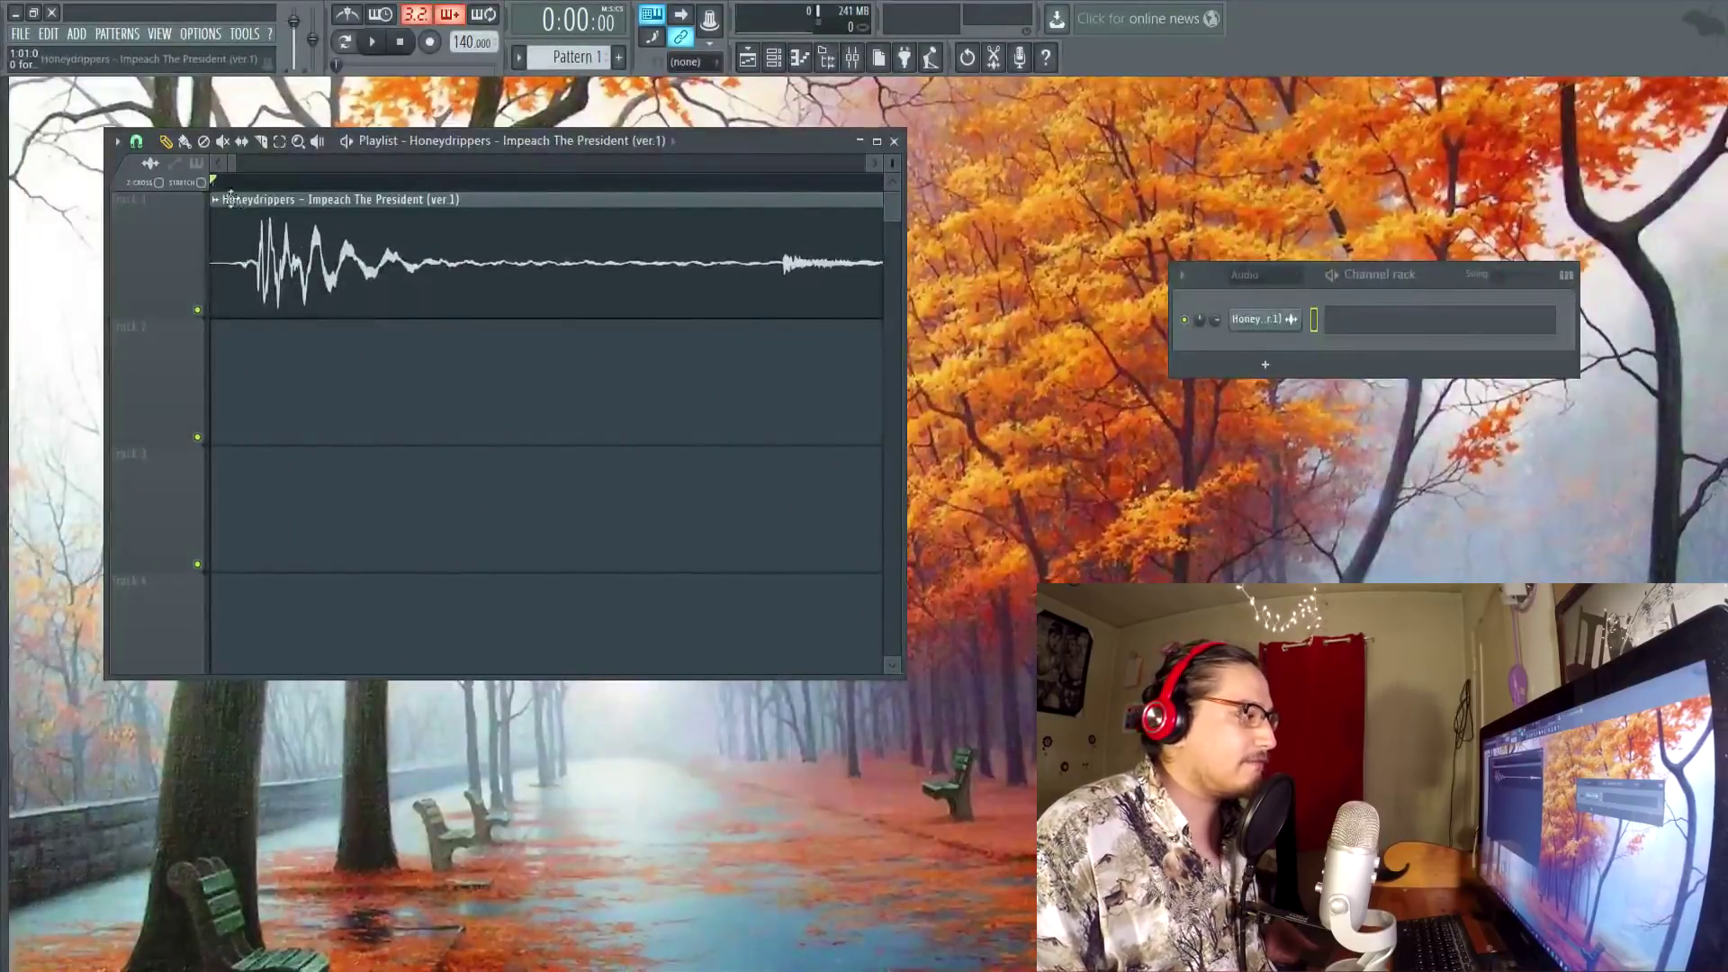
{"action": "left_click", "coordinate": [136, 141]}
{"action": "left_click", "coordinate": [148, 229]}
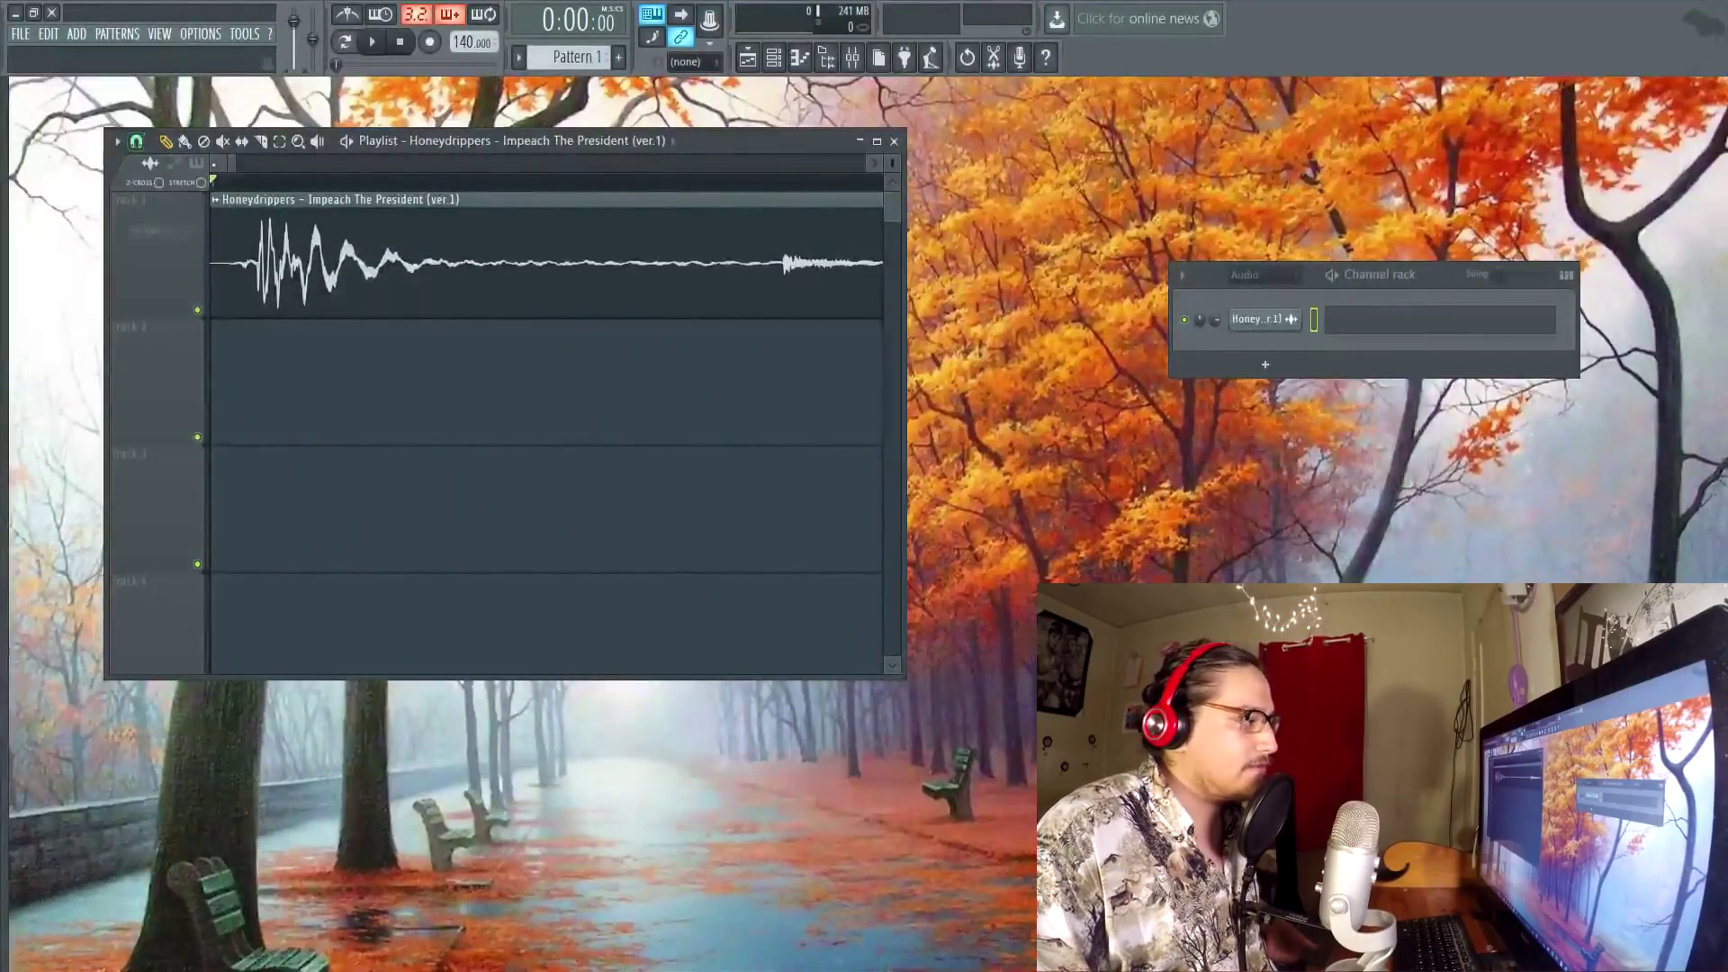
{"action": "left_click", "coordinate": [137, 143]}
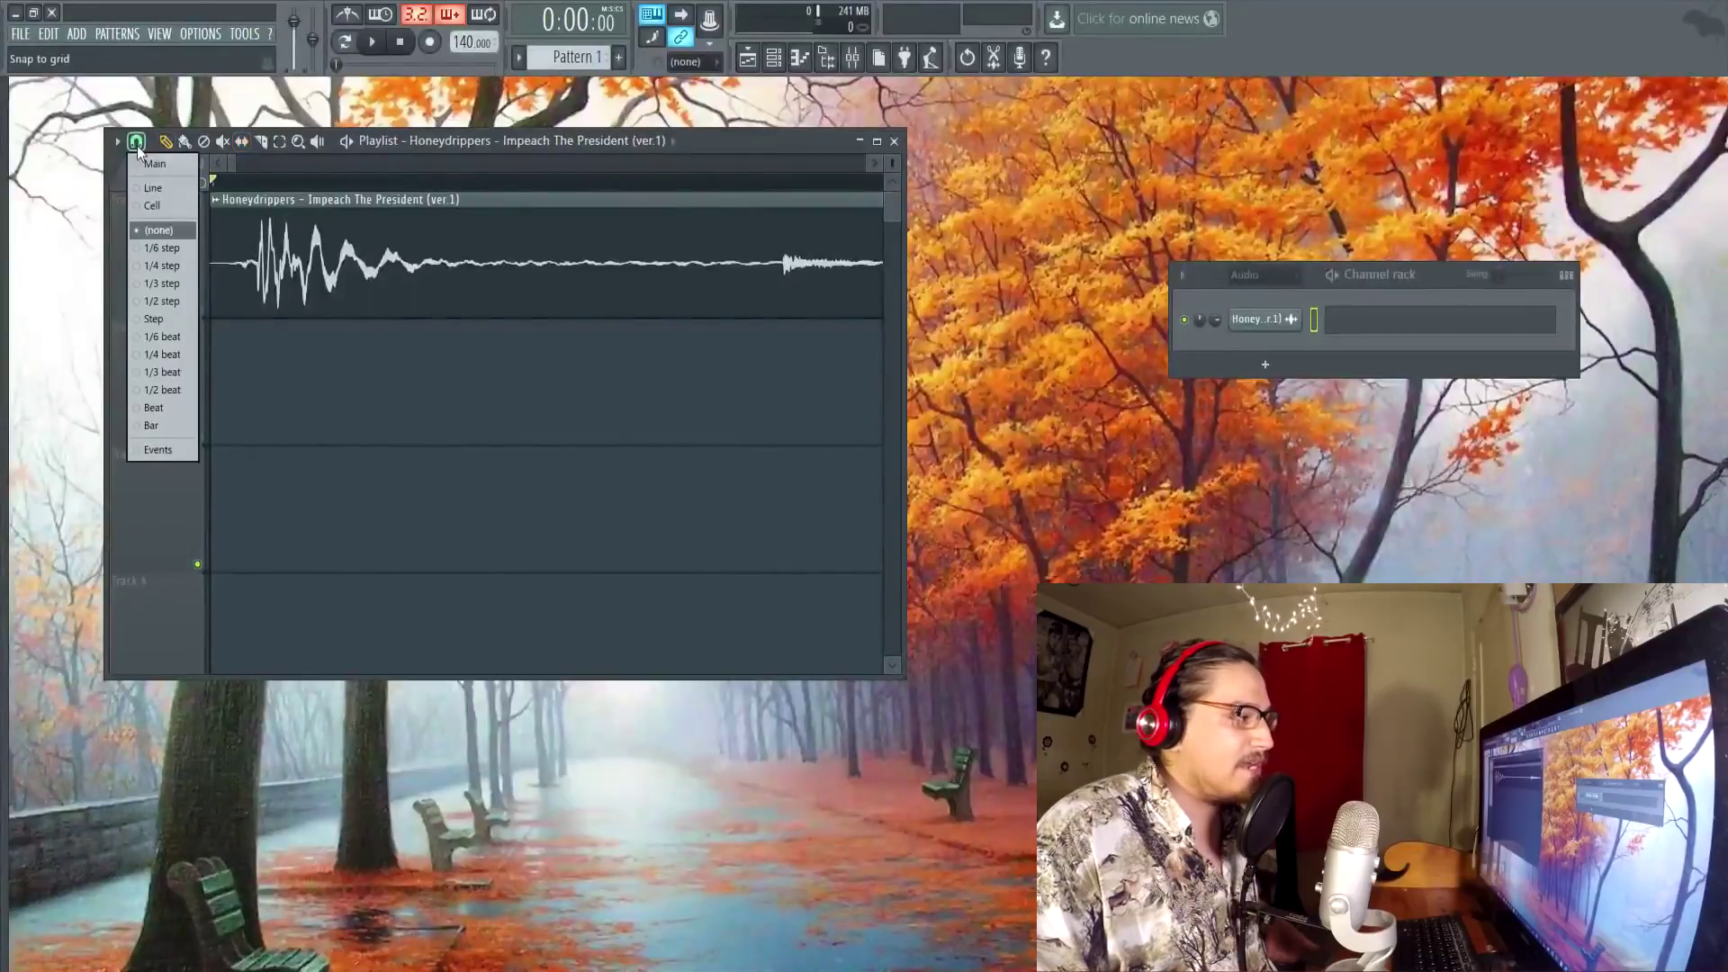
{"action": "left_click", "coordinate": [165, 231]}
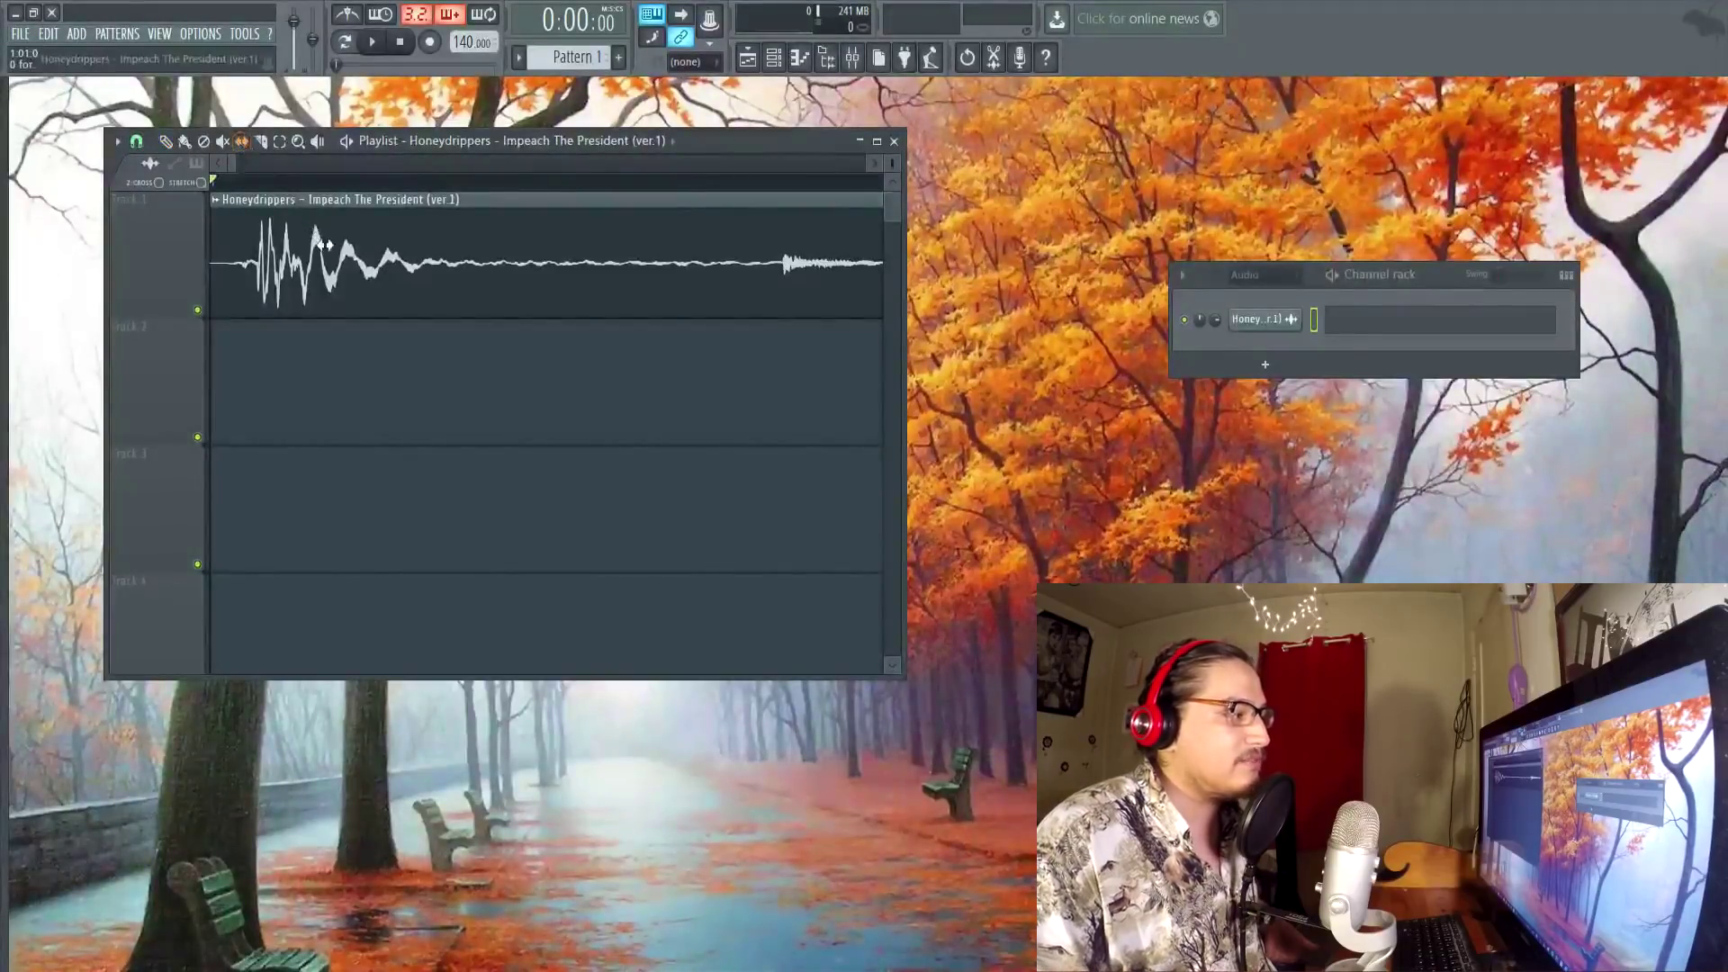
Step: Slip the audio inside the Honeydrippers clip so its first hit starts exactly at the clip's beginning, and audition the result
{"action": "left_click_drag", "start_coordinate": [325, 244], "coordinate": [274, 255]}
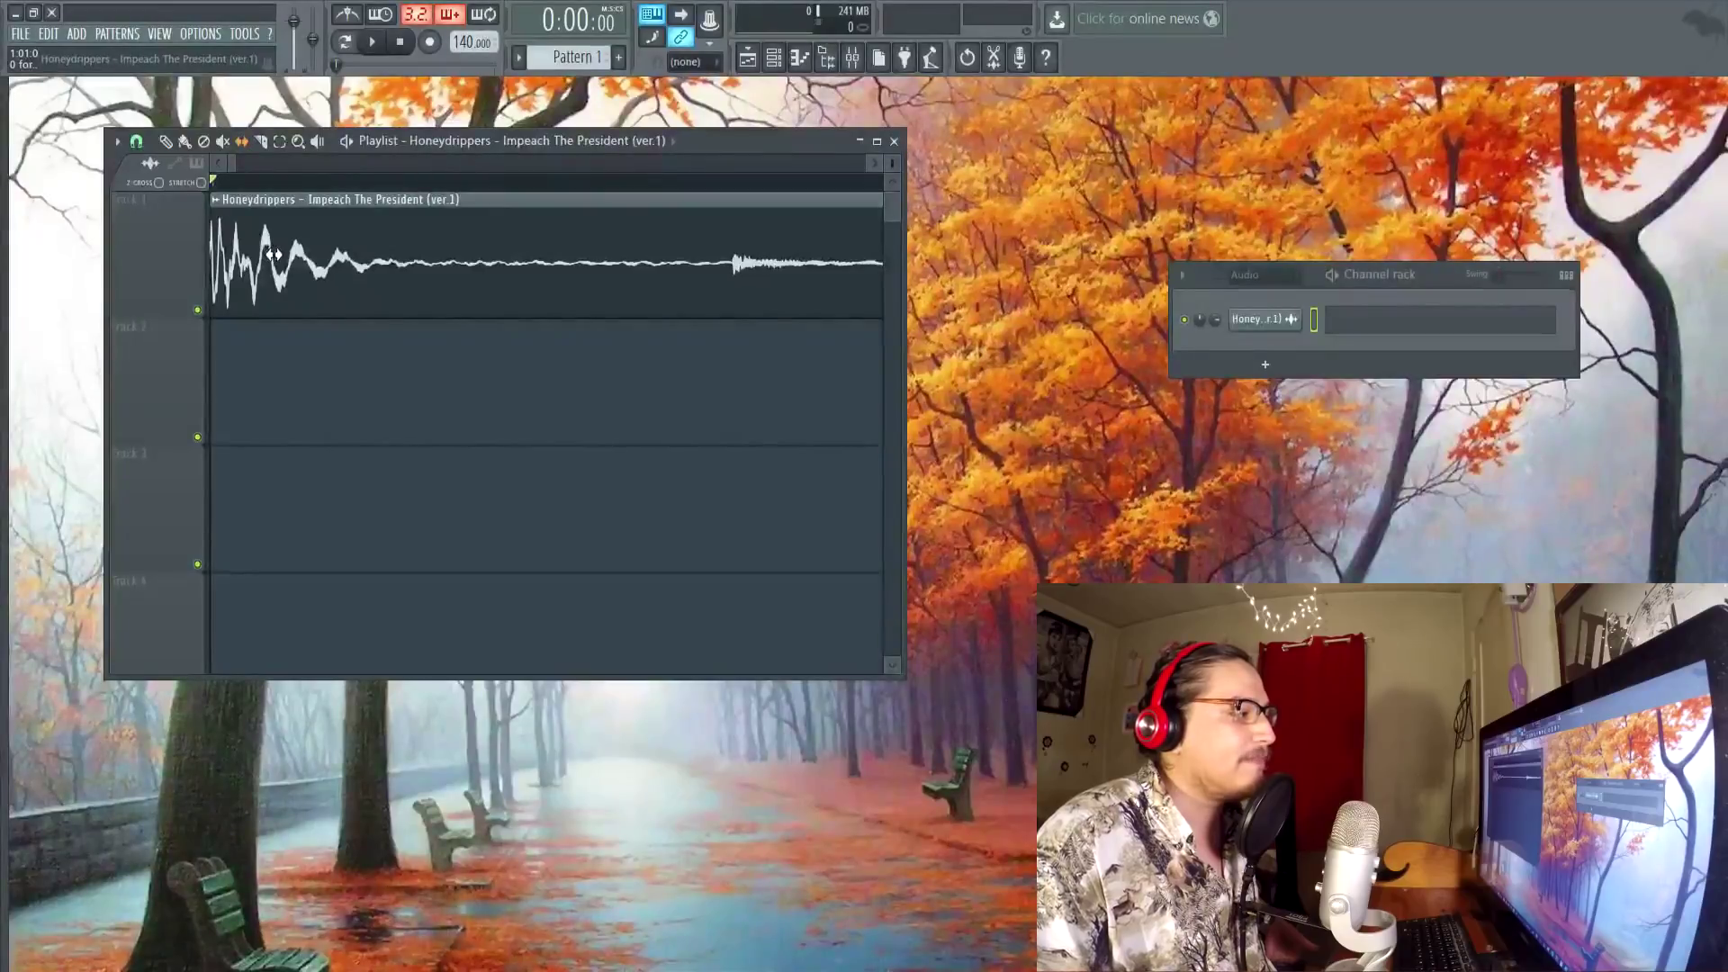
{"action": "left_click_drag", "start_coordinate": [245, 182], "coordinate": [375, 185]}
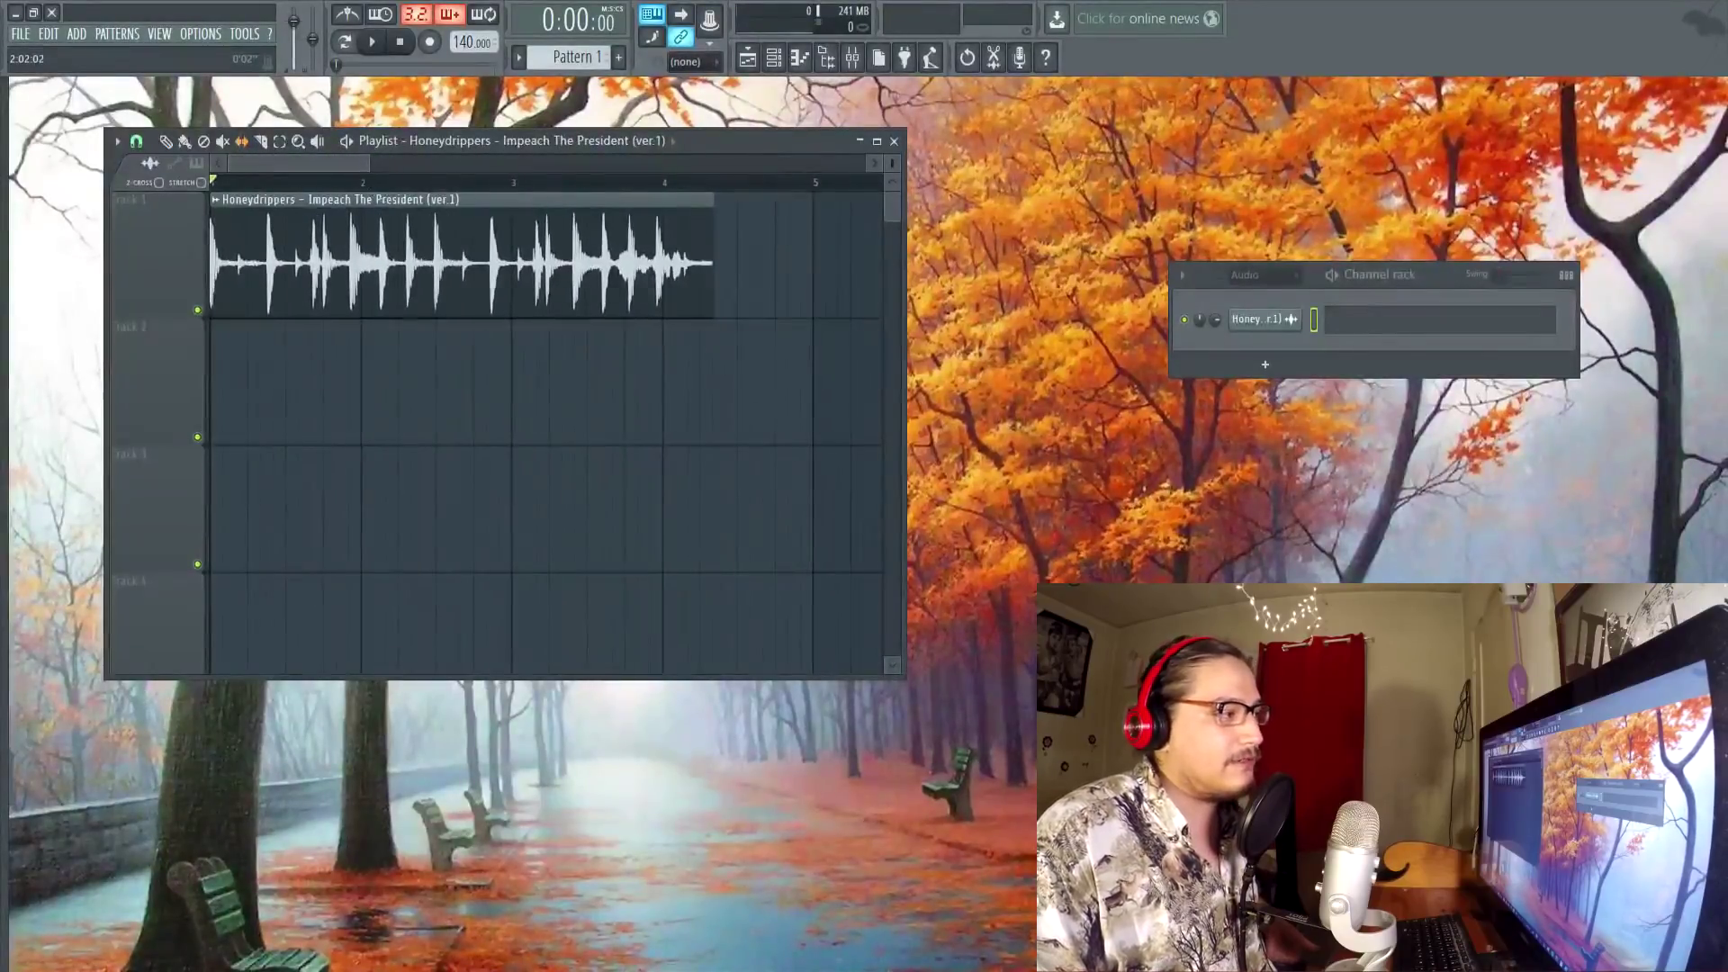
{"action": "left_click", "coordinate": [373, 43]}
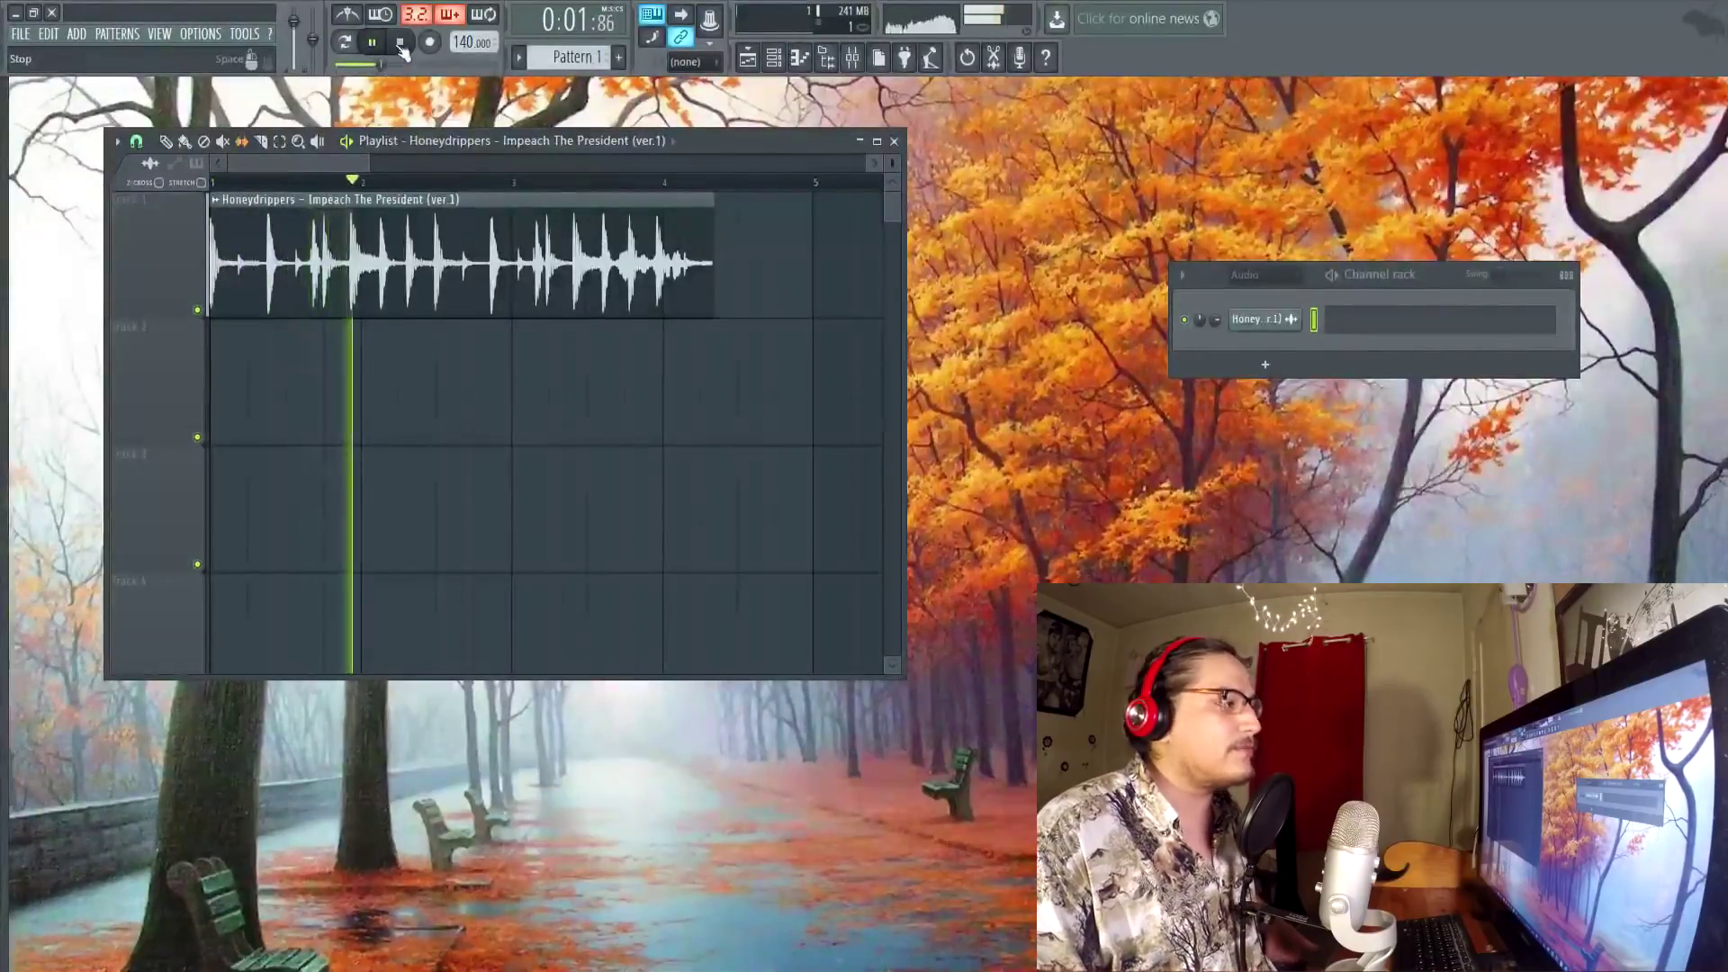
{"action": "left_click", "coordinate": [400, 43]}
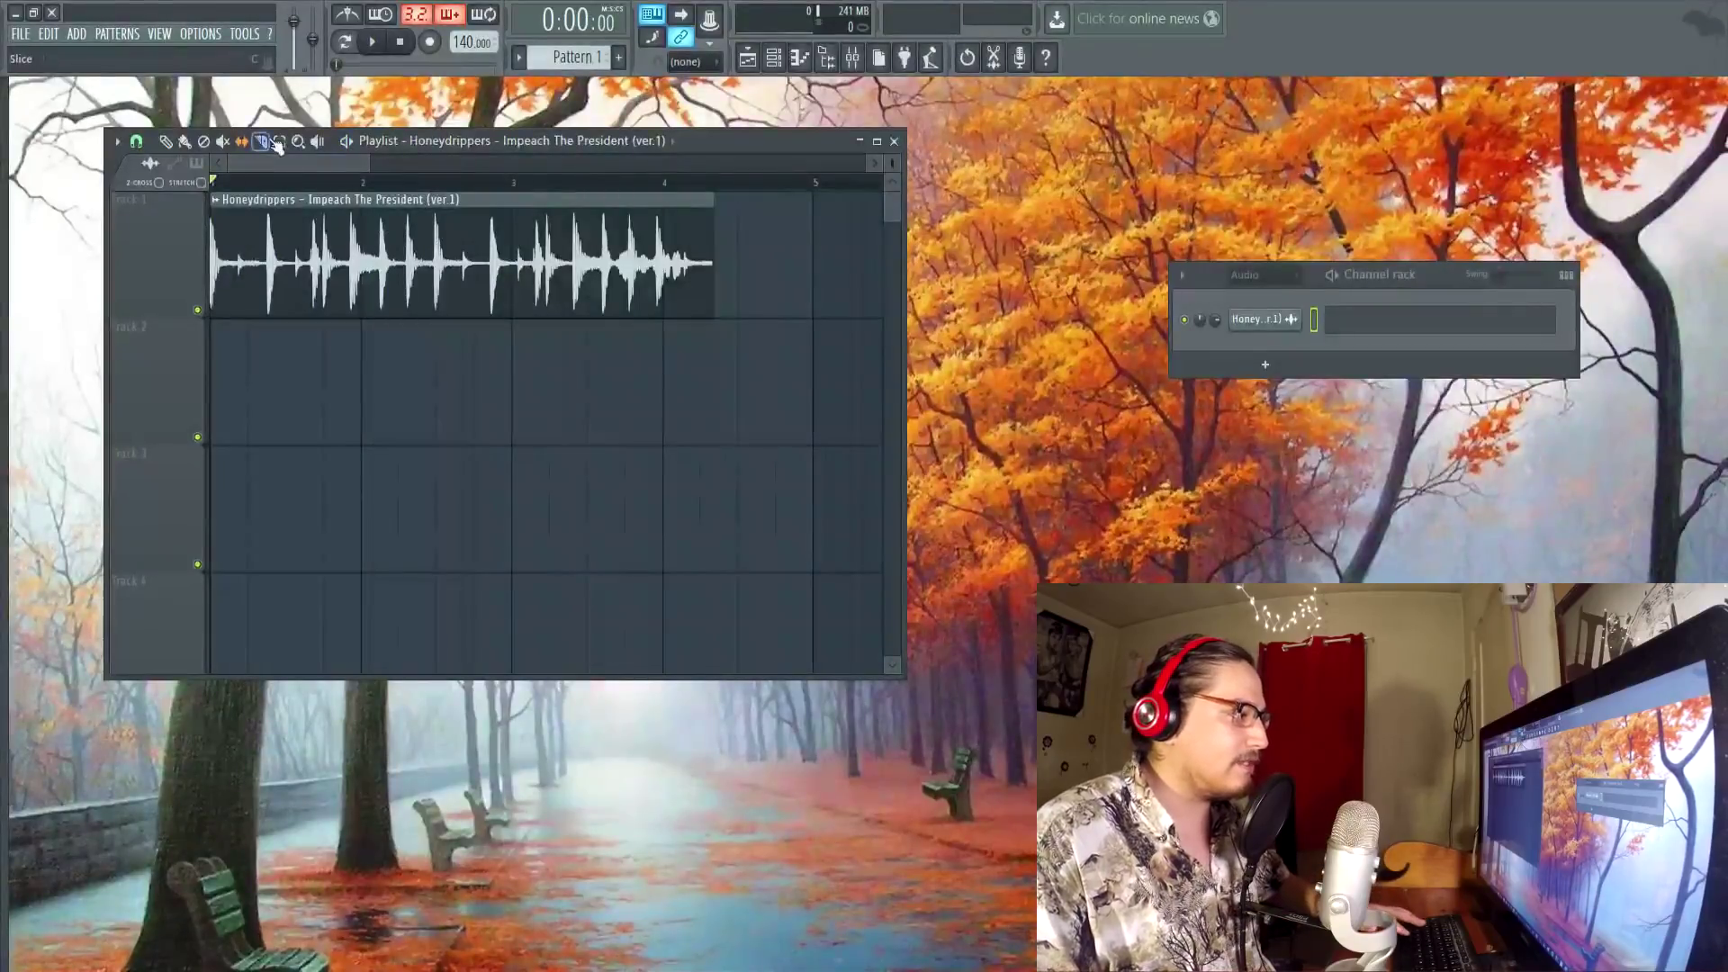
Step: Slice the drum break about one and a half bars in, delete the second piece, and check the remaining clip's end
{"action": "left_click", "coordinate": [441, 255]}
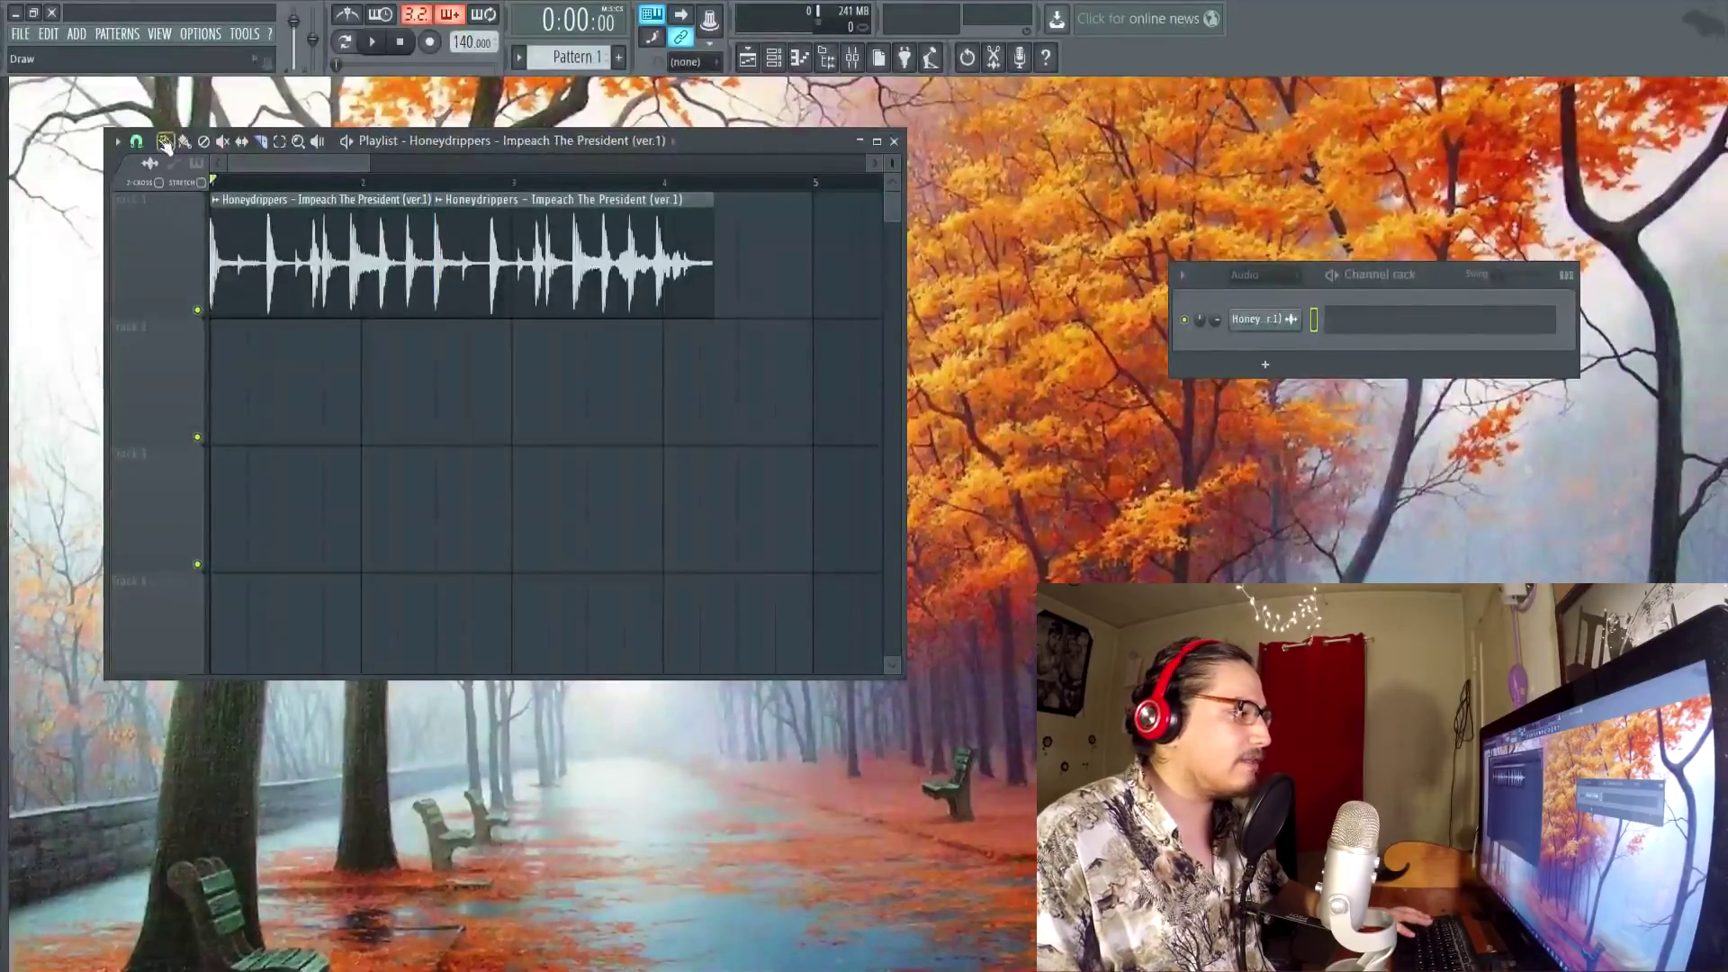
{"action": "right_click", "coordinate": [476, 234]}
{"action": "scroll", "coordinate": [423, 192], "scroll_direction": "up", "scroll_amount": 6, "text": "ctrl"}
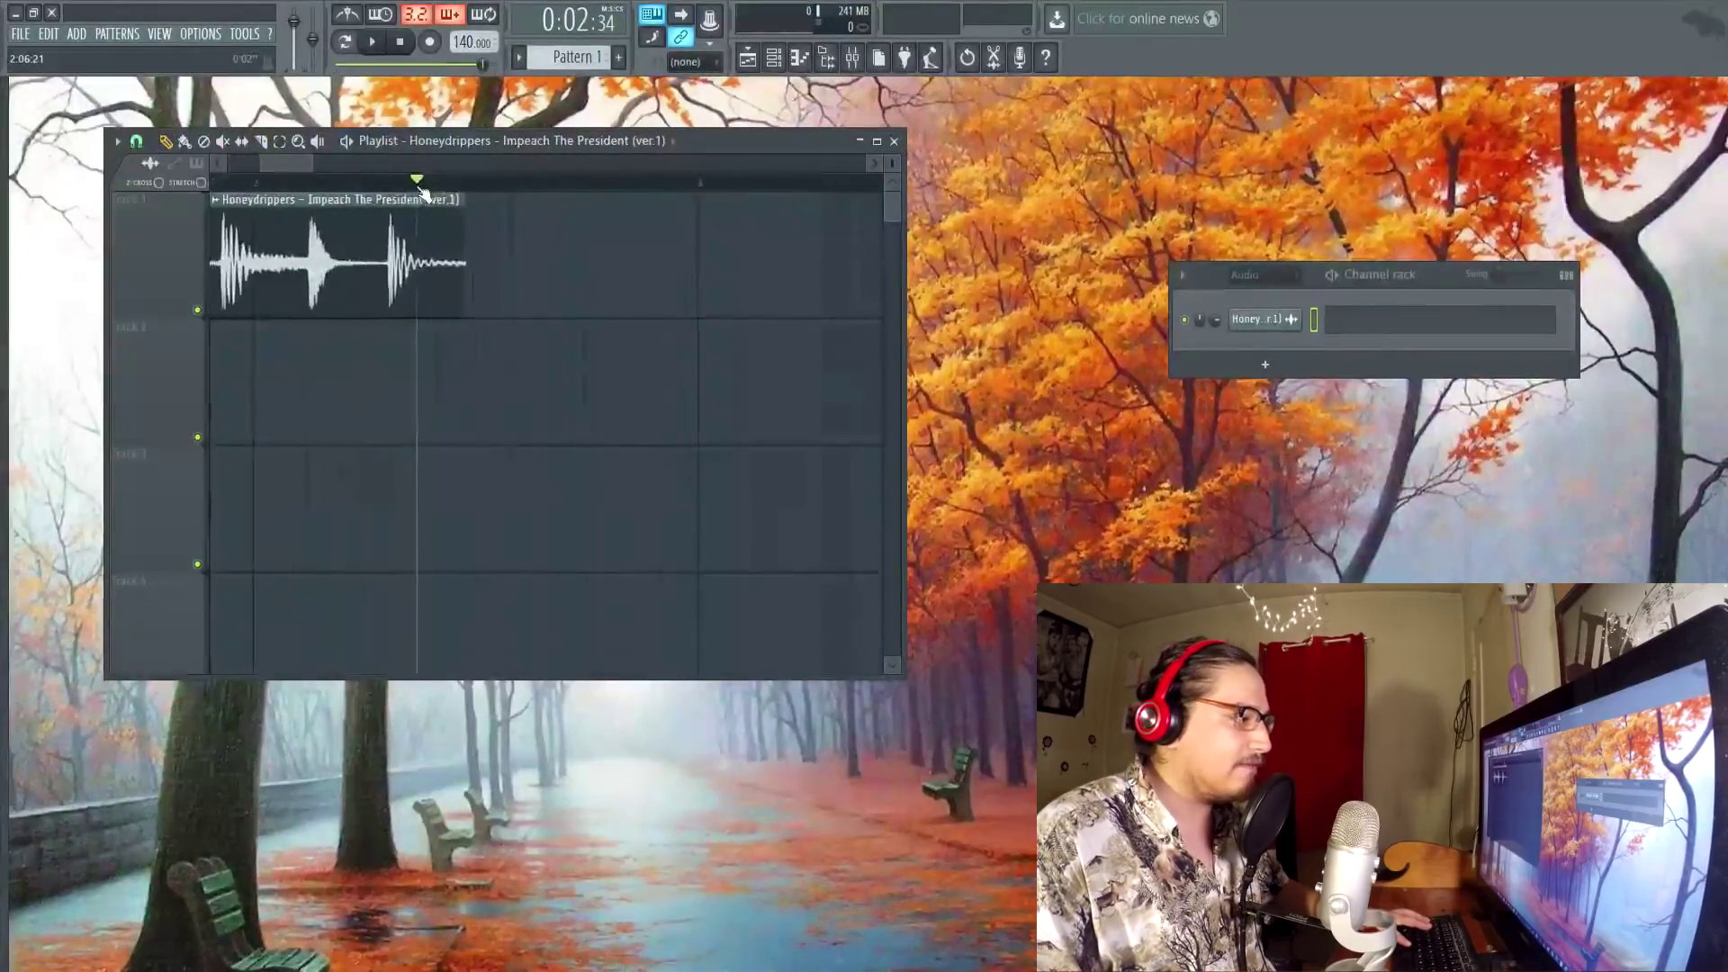
{"action": "left_click_drag", "start_coordinate": [546, 204], "coordinate": [613, 210]}
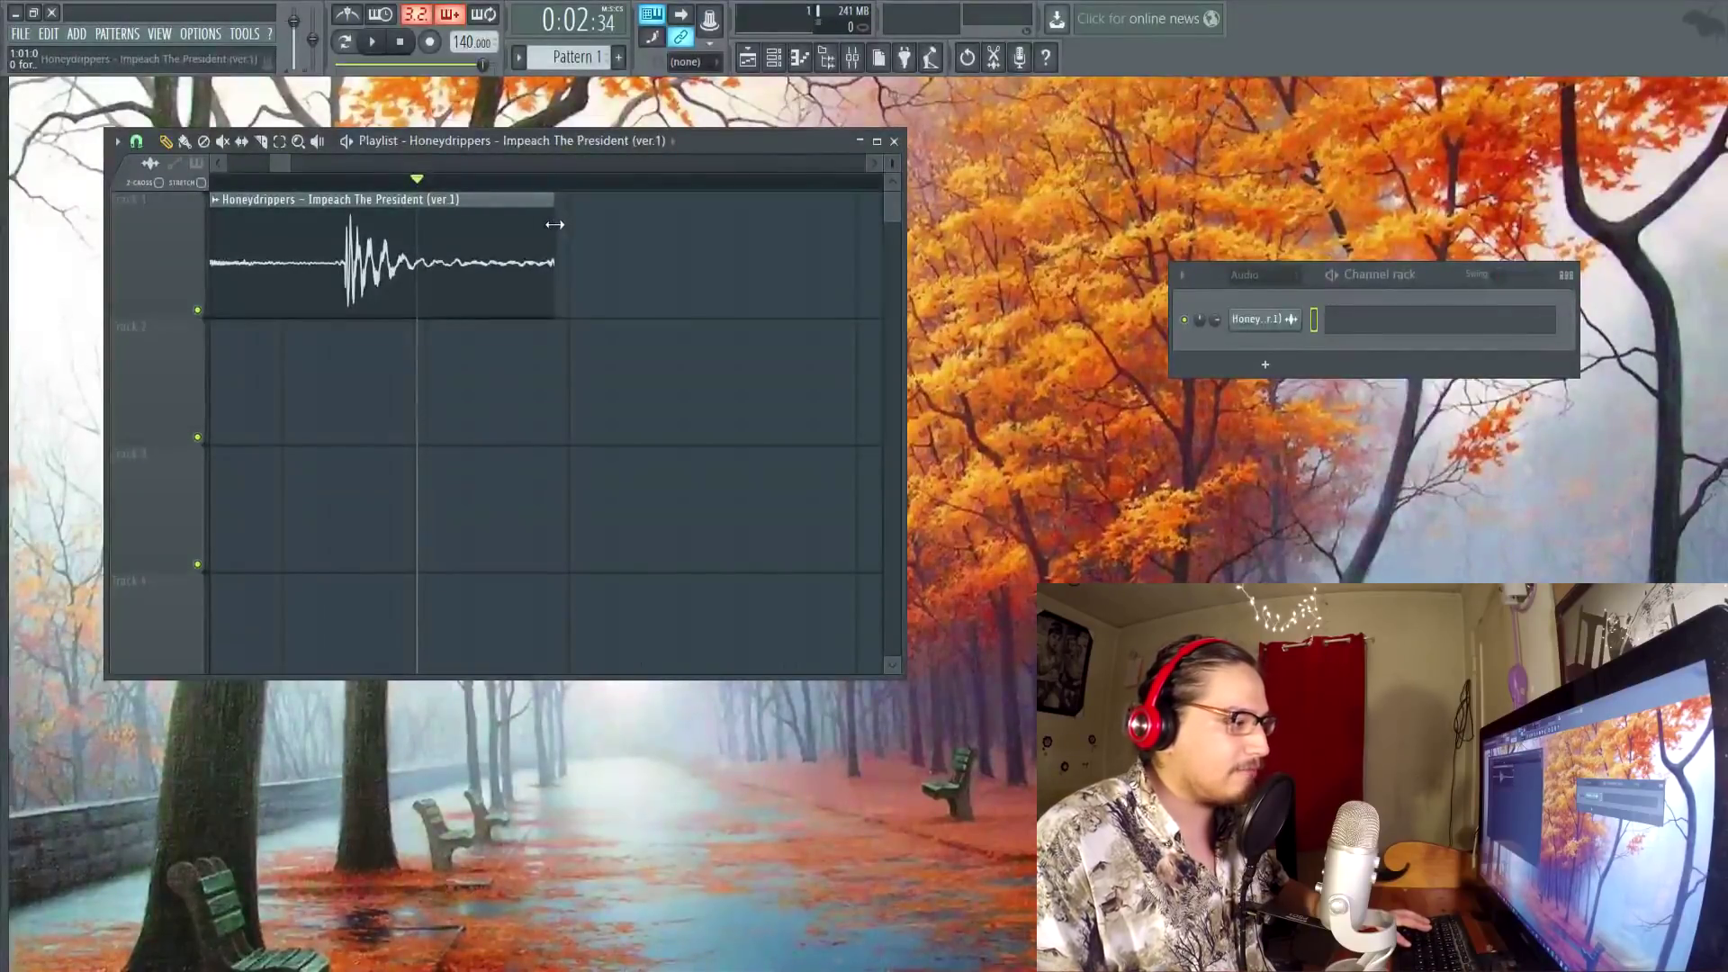
{"action": "left_click_drag", "start_coordinate": [292, 159], "coordinate": [229, 161]}
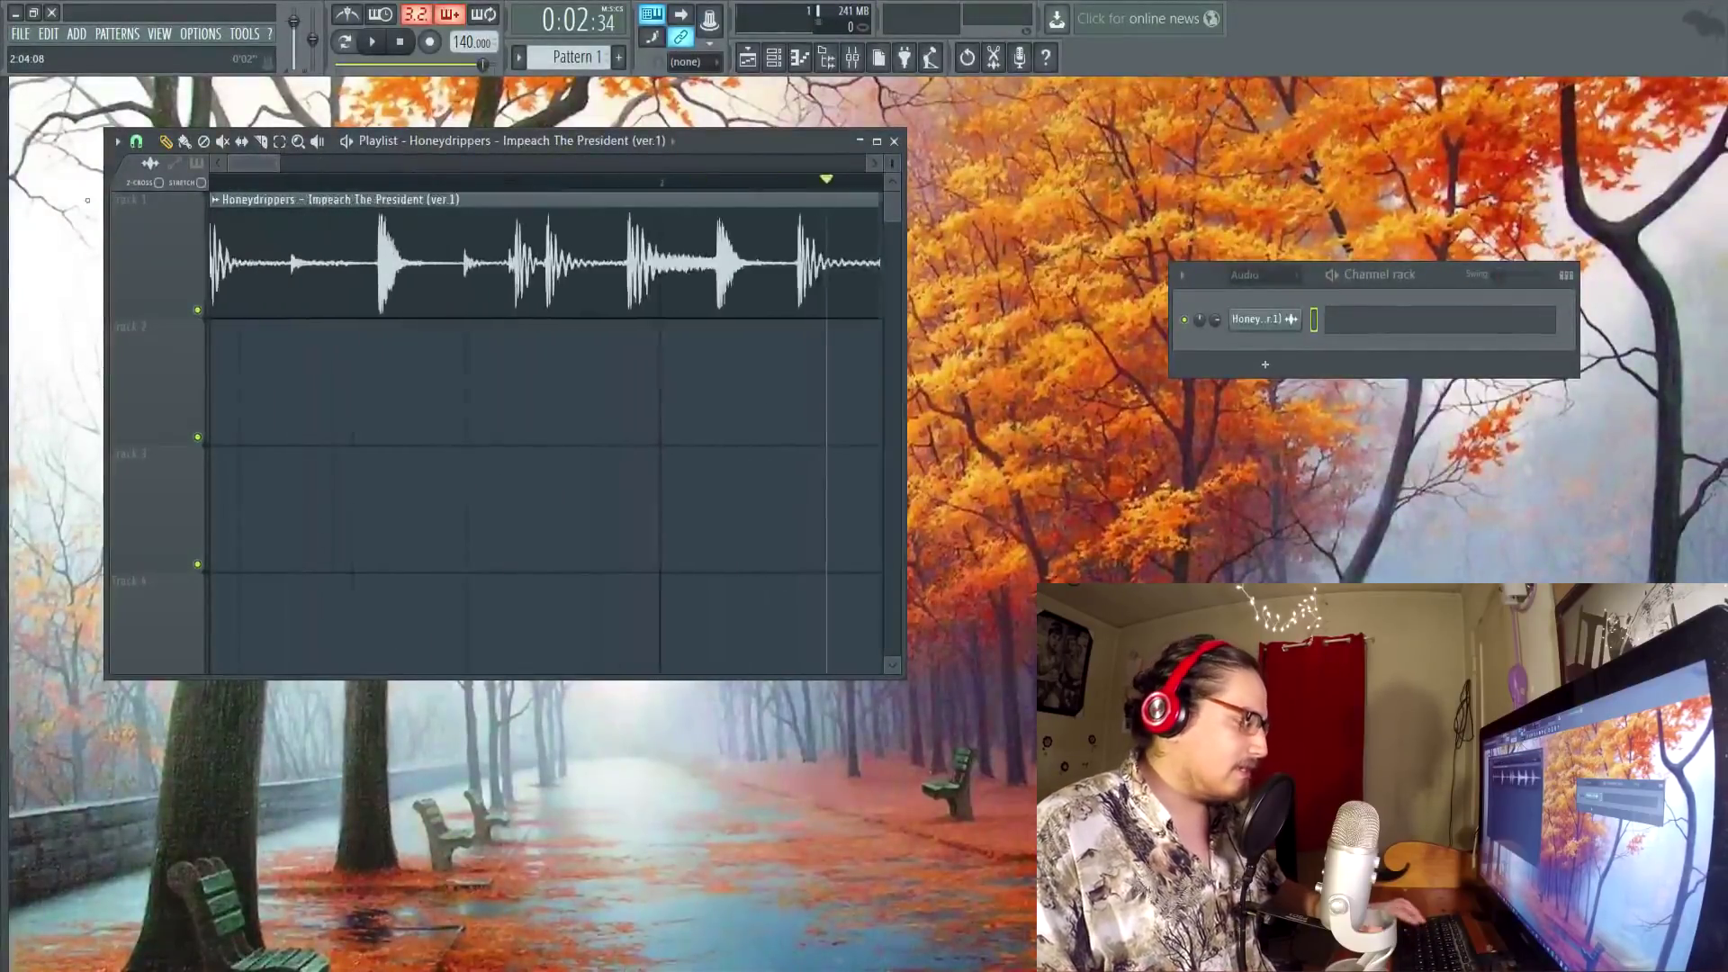
Step: Select the shortened drum clip as the loop range and listen to it loop
{"action": "key", "text": "ctrl+a"}
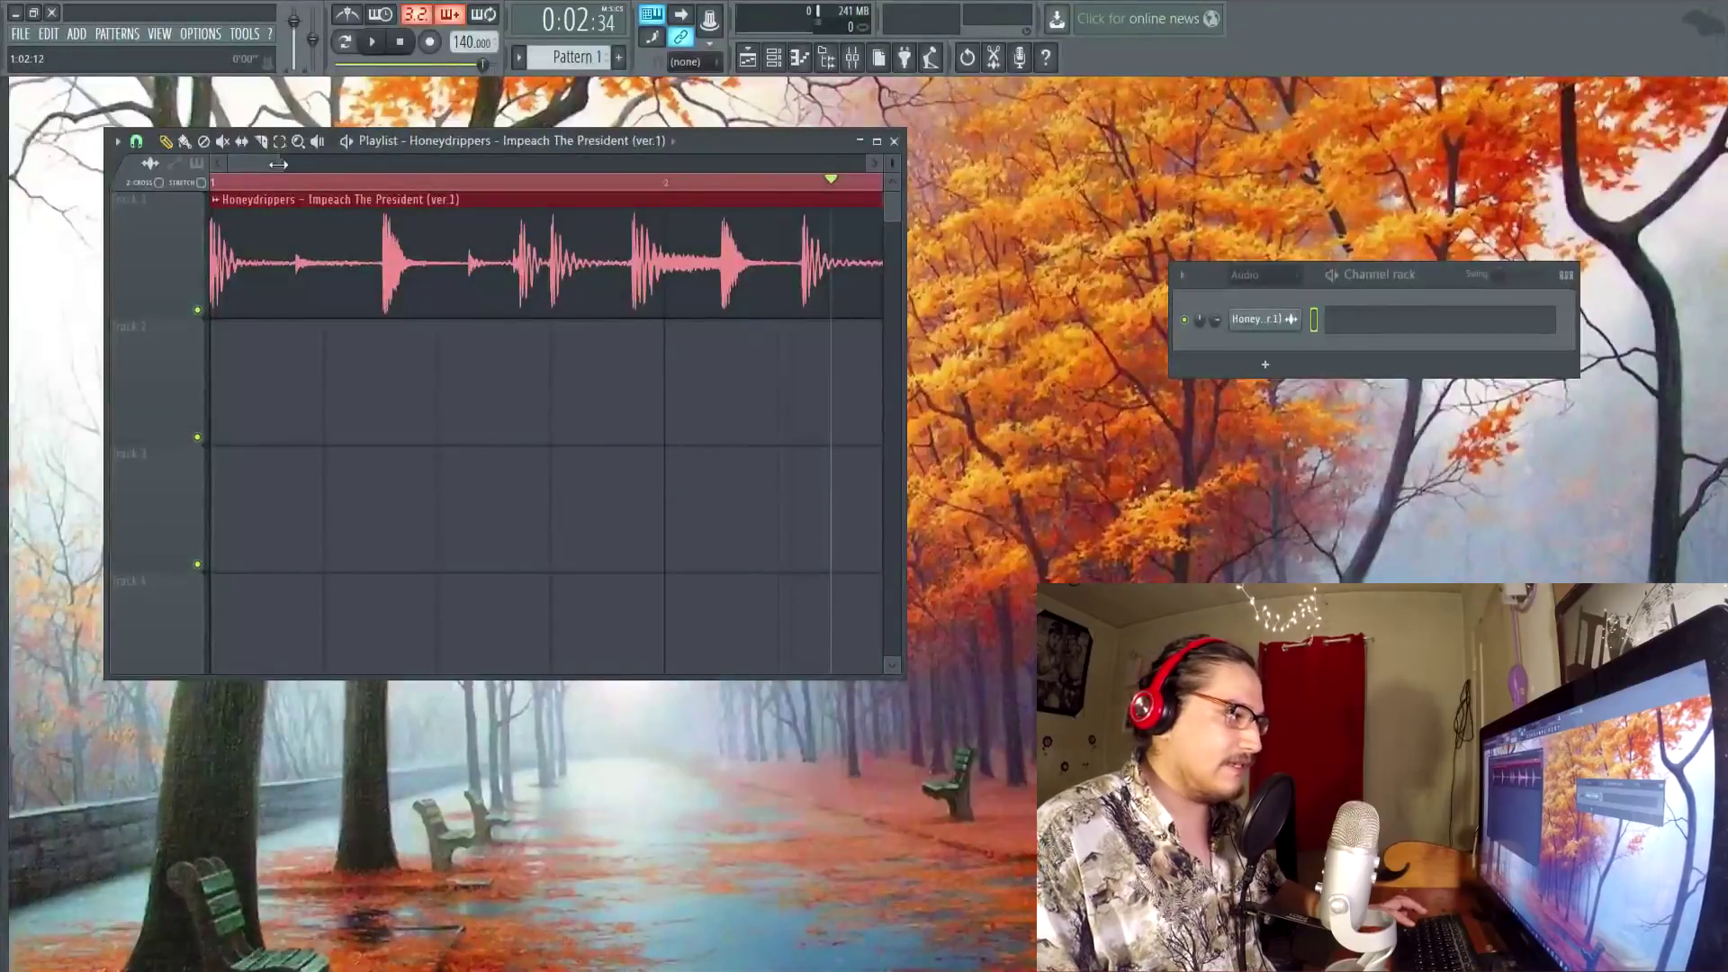
{"action": "left_click_drag", "start_coordinate": [278, 164], "coordinate": [319, 164]}
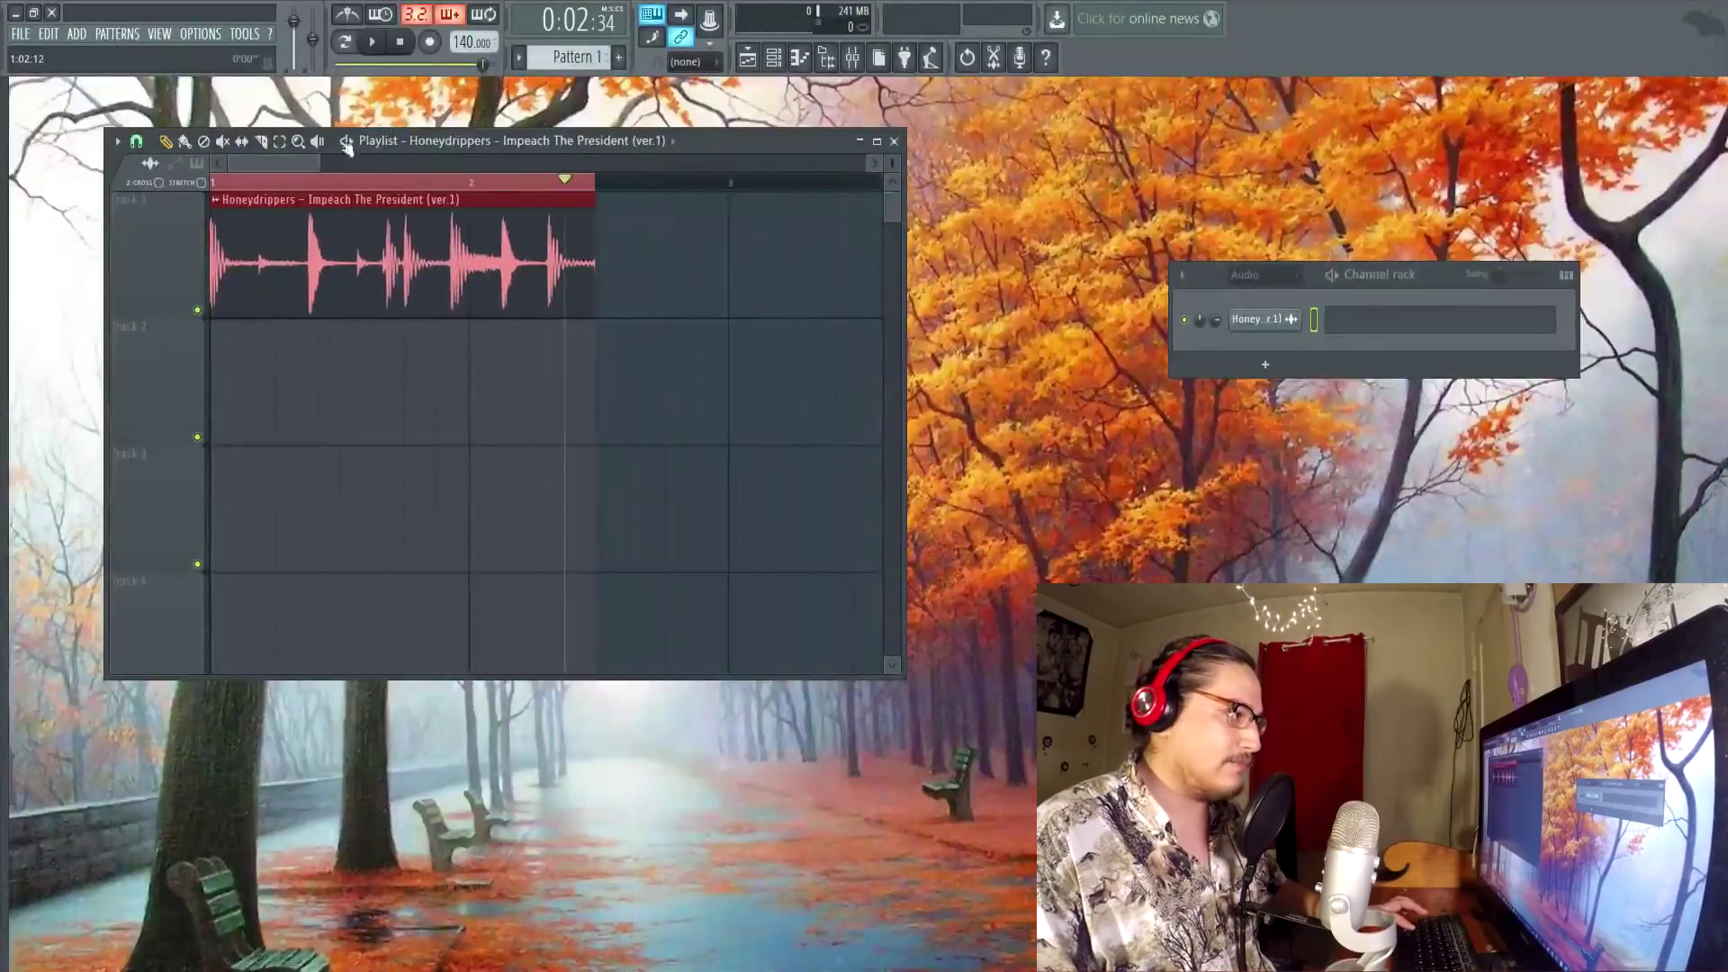
{"action": "left_click", "coordinate": [380, 52]}
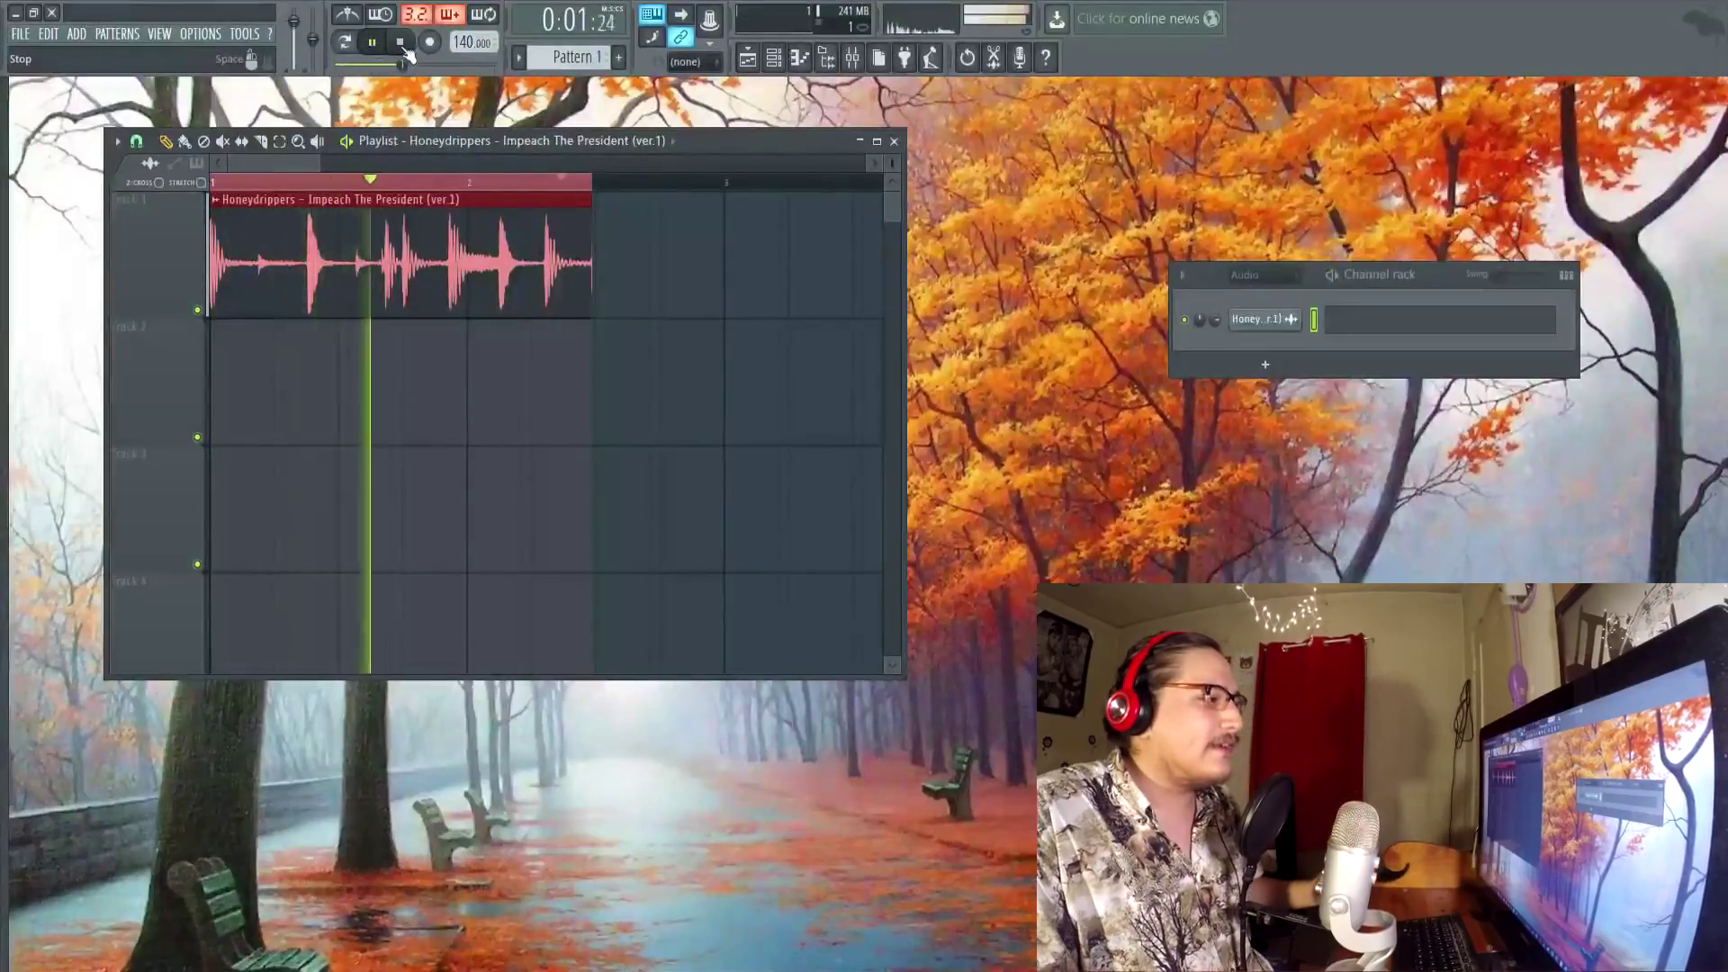
{"action": "left_click", "coordinate": [405, 50]}
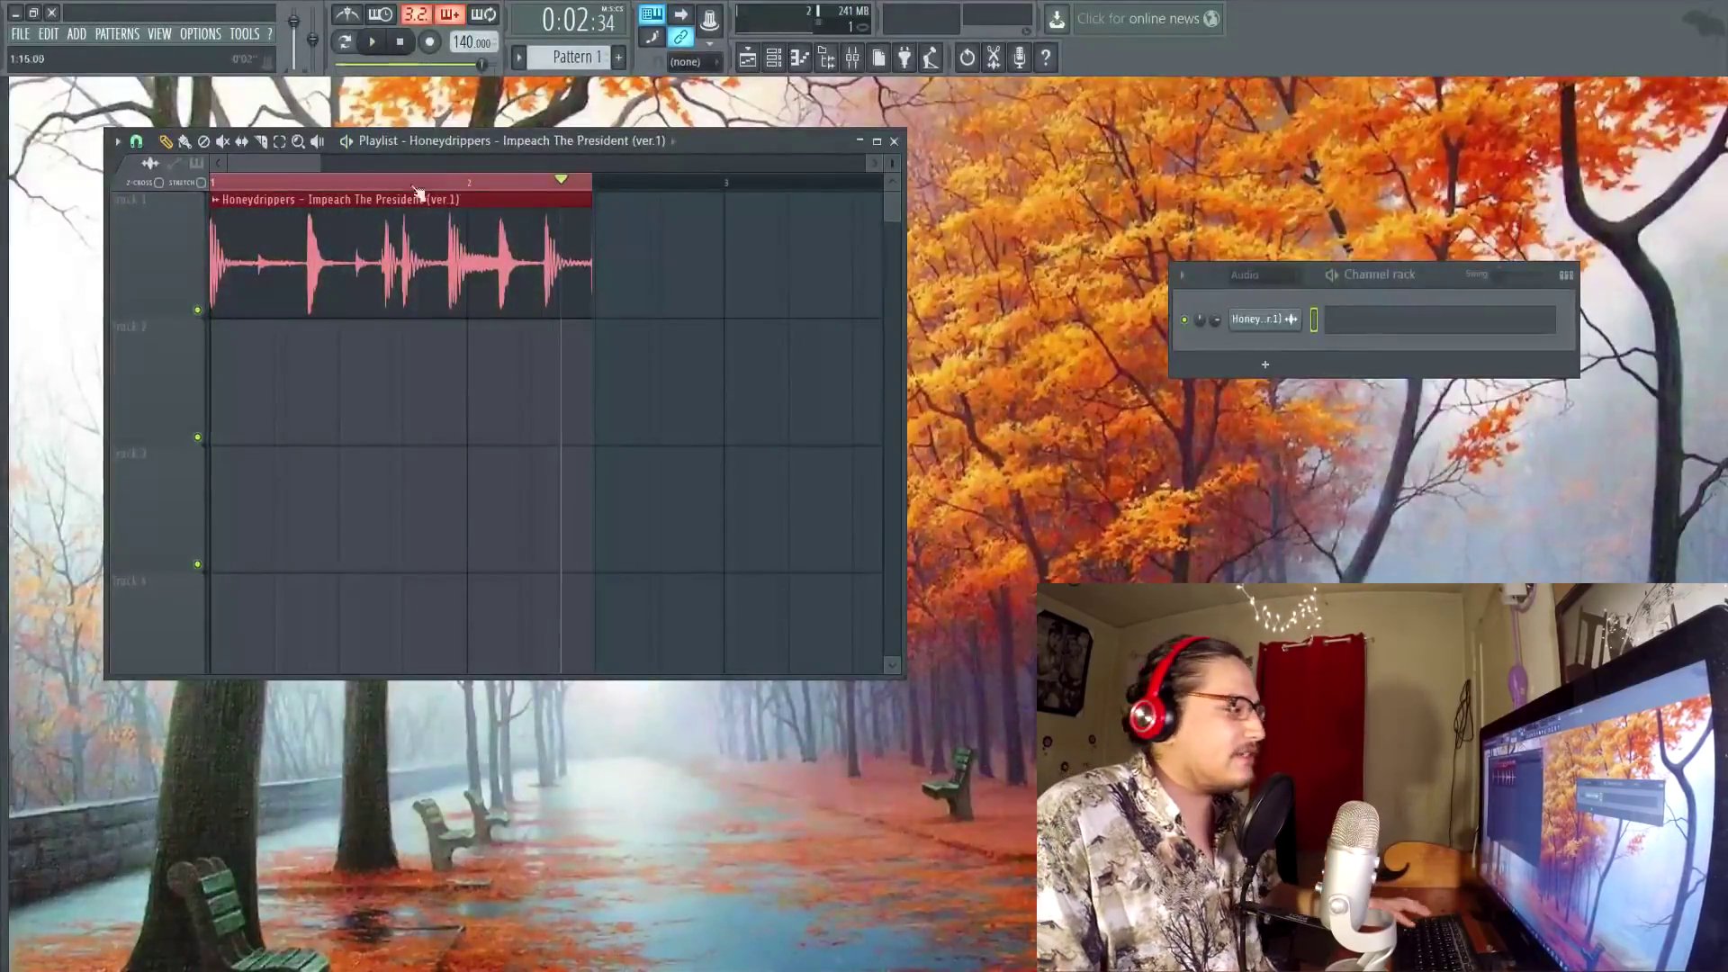
Step: Autodetect the drum break's tempo in its channel settings and set the project tempo to 95 BPM
{"action": "double_click", "coordinate": [368, 221]}
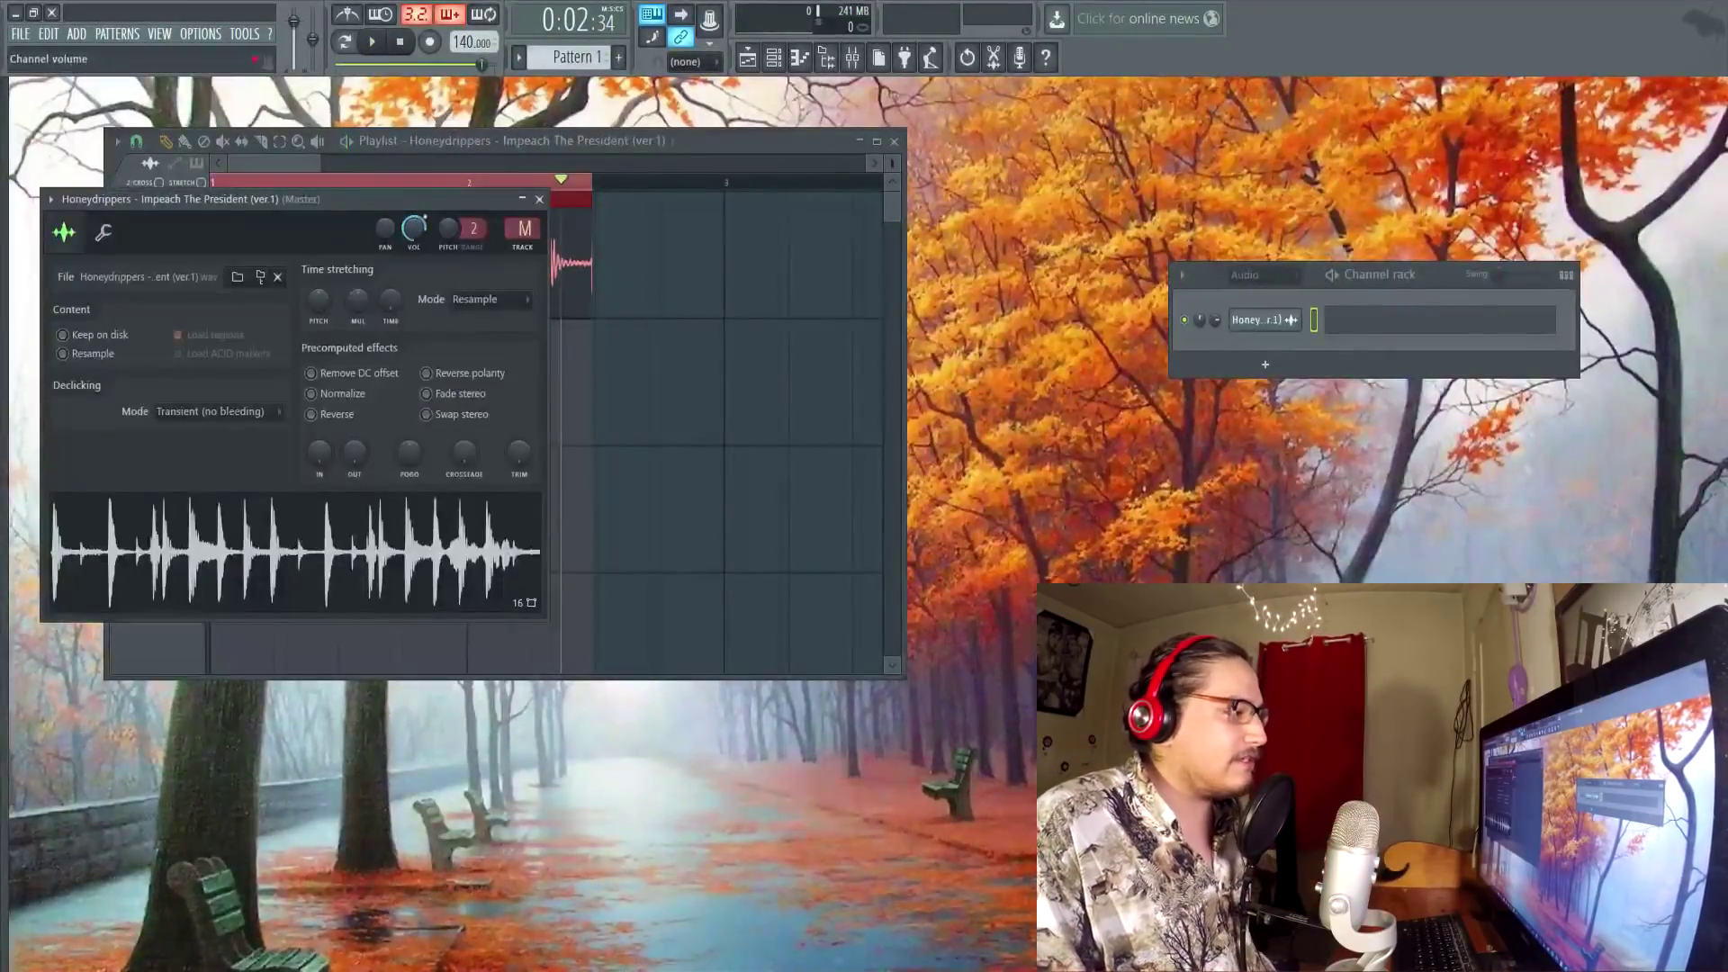
{"action": "left_click_drag", "start_coordinate": [367, 221], "coordinate": [795, 328]}
{"action": "right_click", "coordinate": [764, 430]}
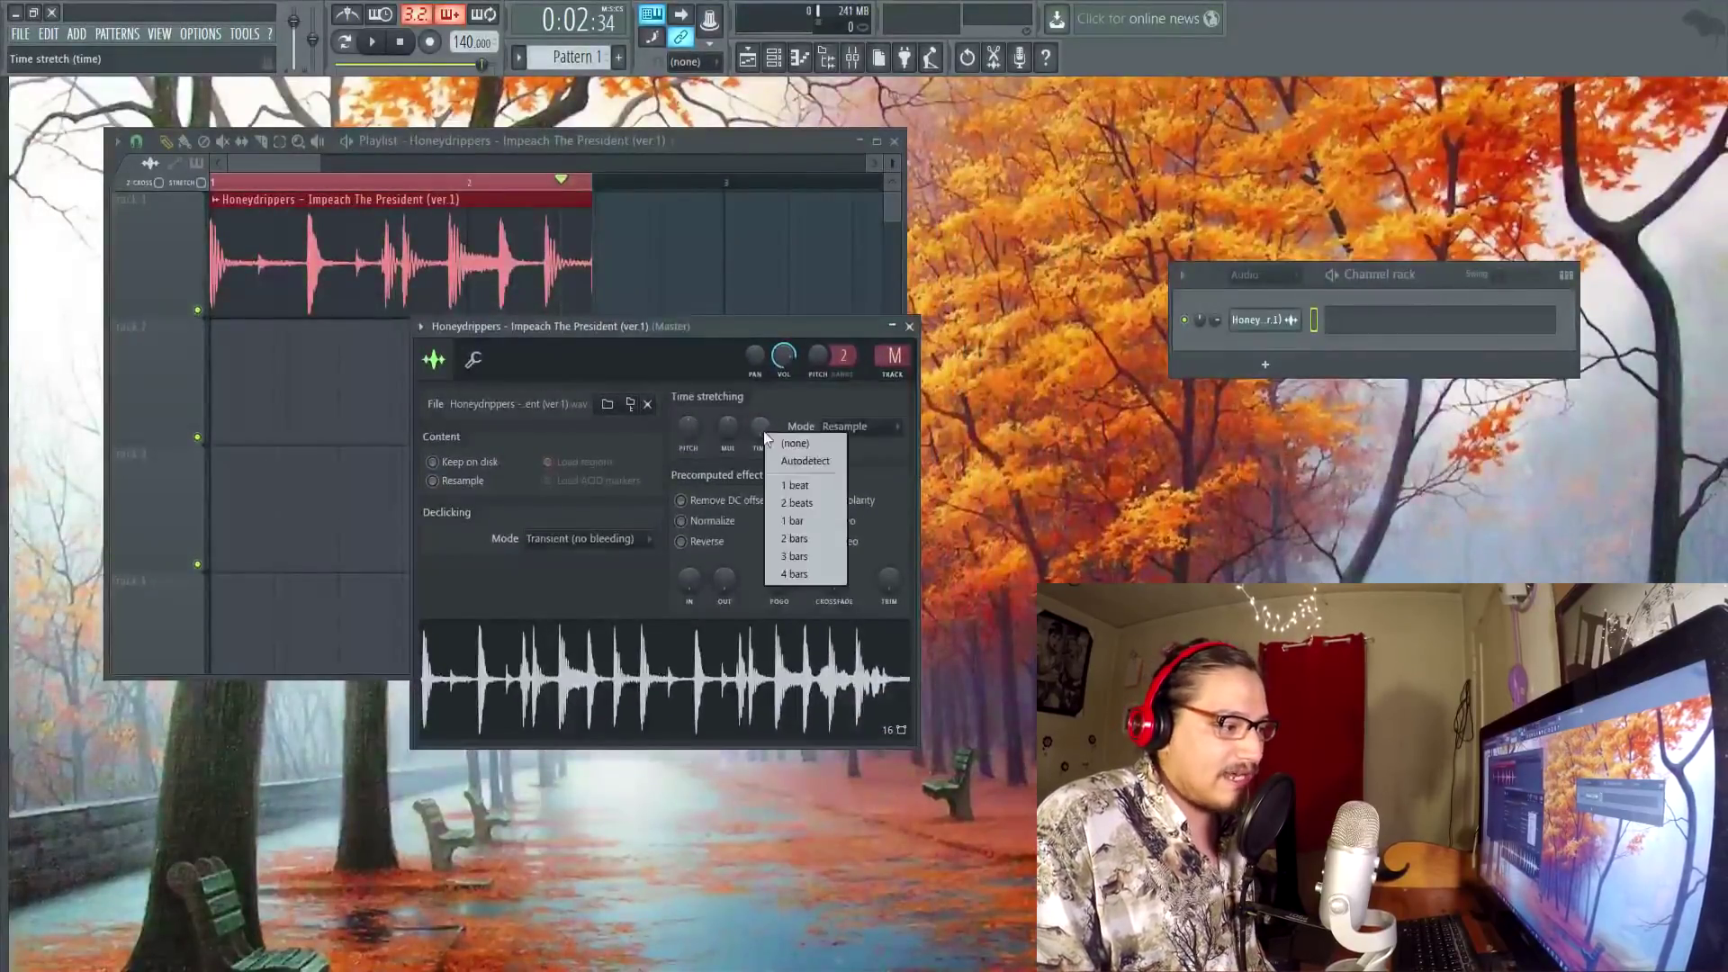
{"action": "left_click", "coordinate": [801, 463]}
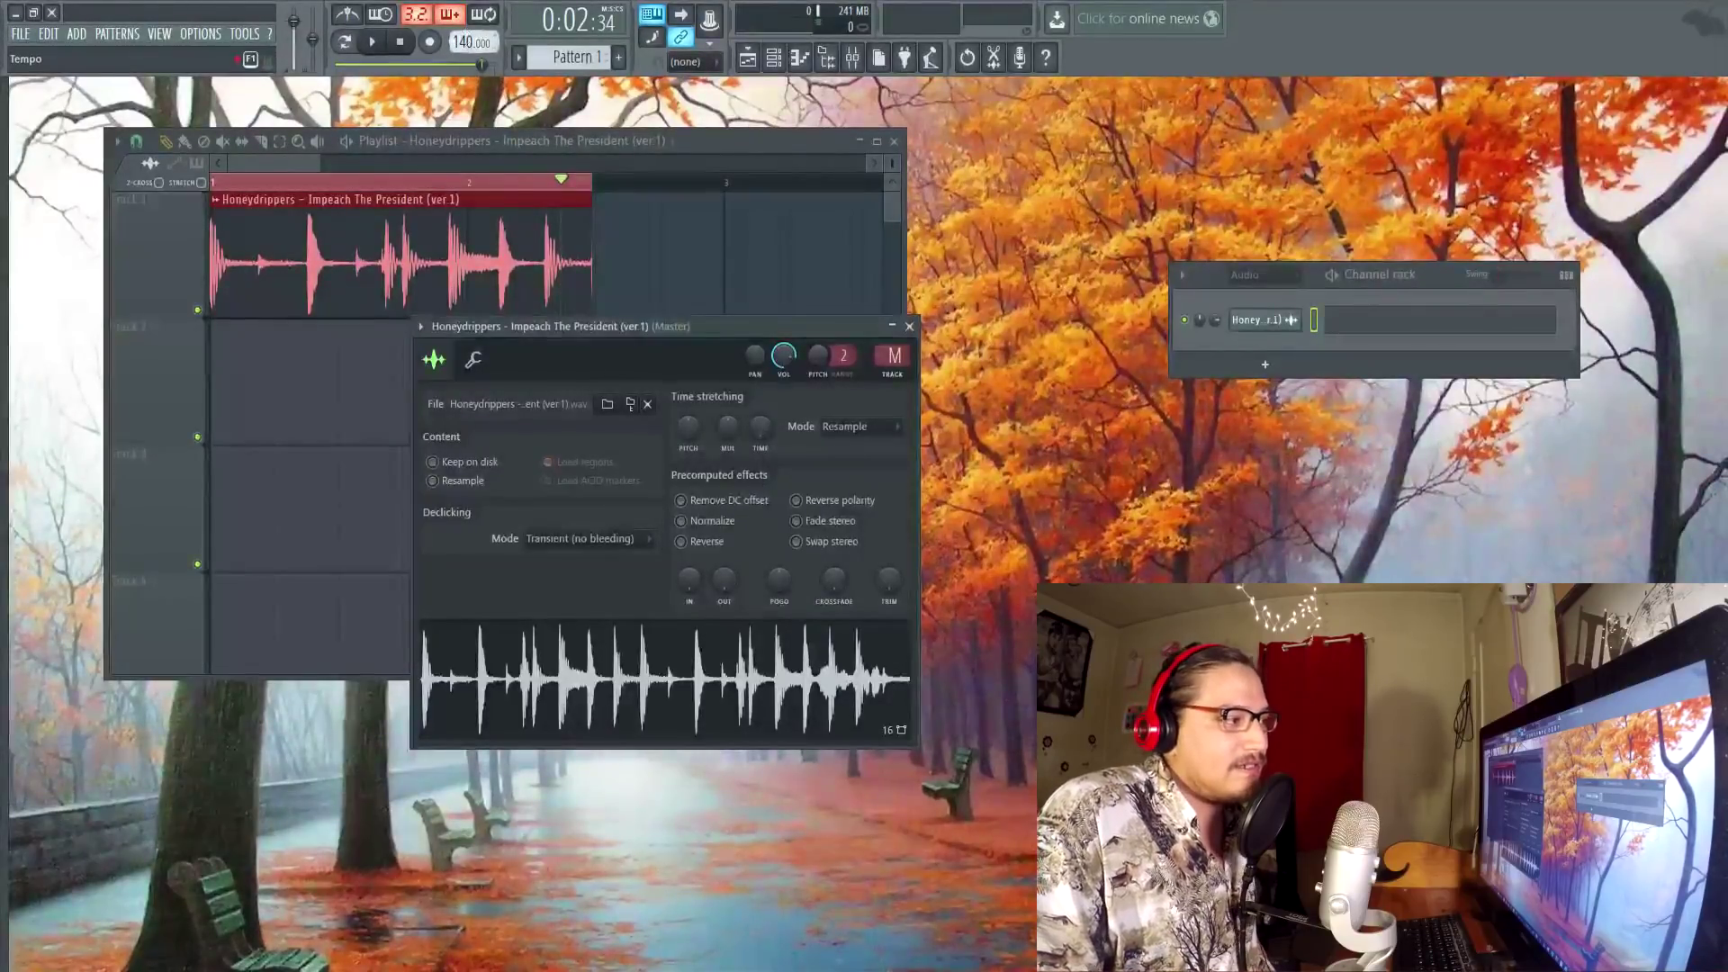
{"action": "left_click_drag", "start_coordinate": [472, 43], "coordinate": [472, 88]}
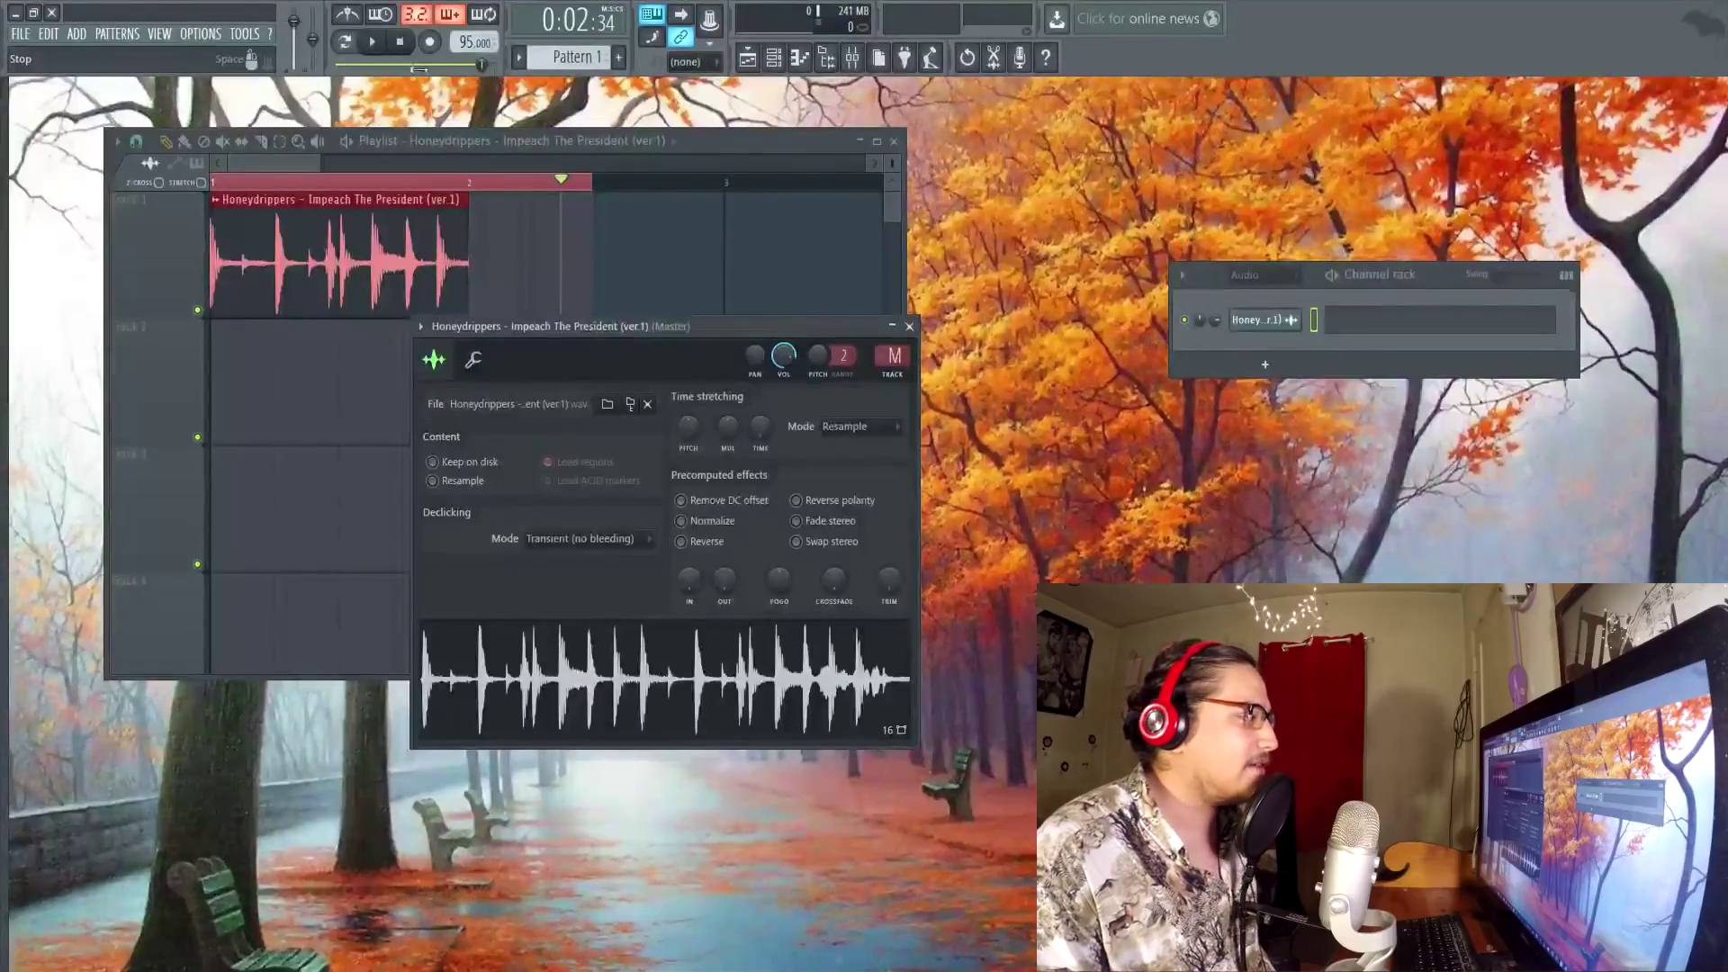
Step: Slice the drum clip at the start of bar 2 and remove the leftover tail so it fills one bar
{"action": "left_click_drag", "start_coordinate": [328, 163], "coordinate": [287, 168]}
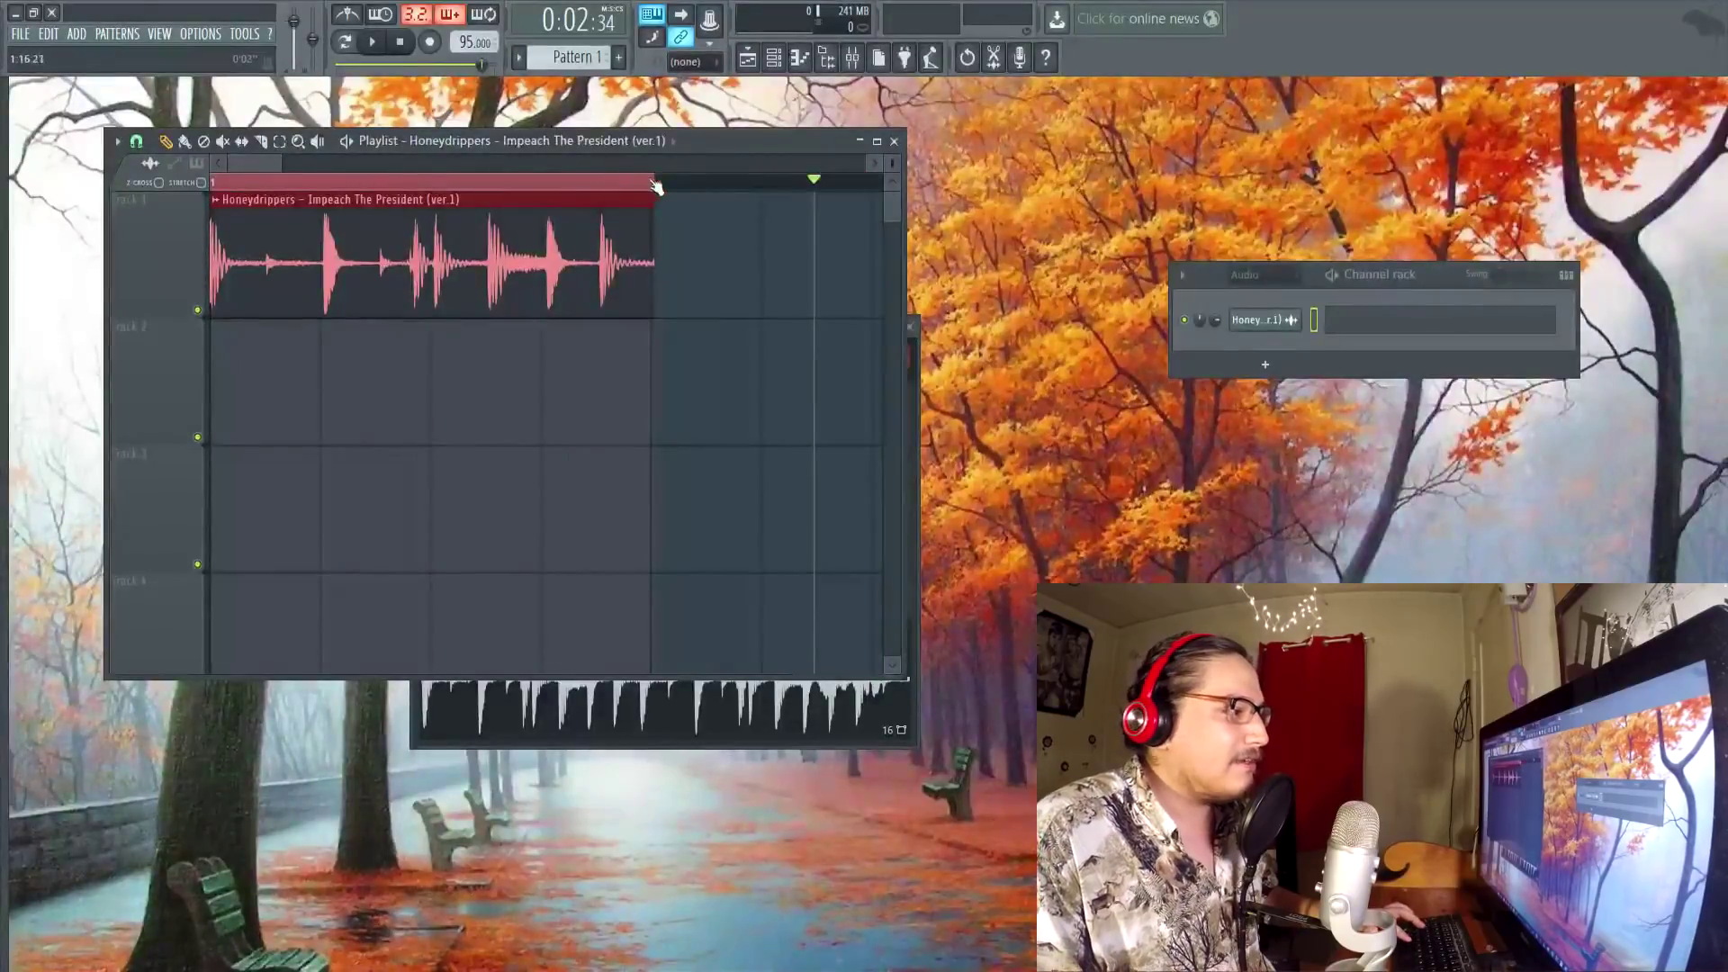
{"action": "scroll", "coordinate": [656, 186], "scroll_direction": "up", "scroll_amount": 8}
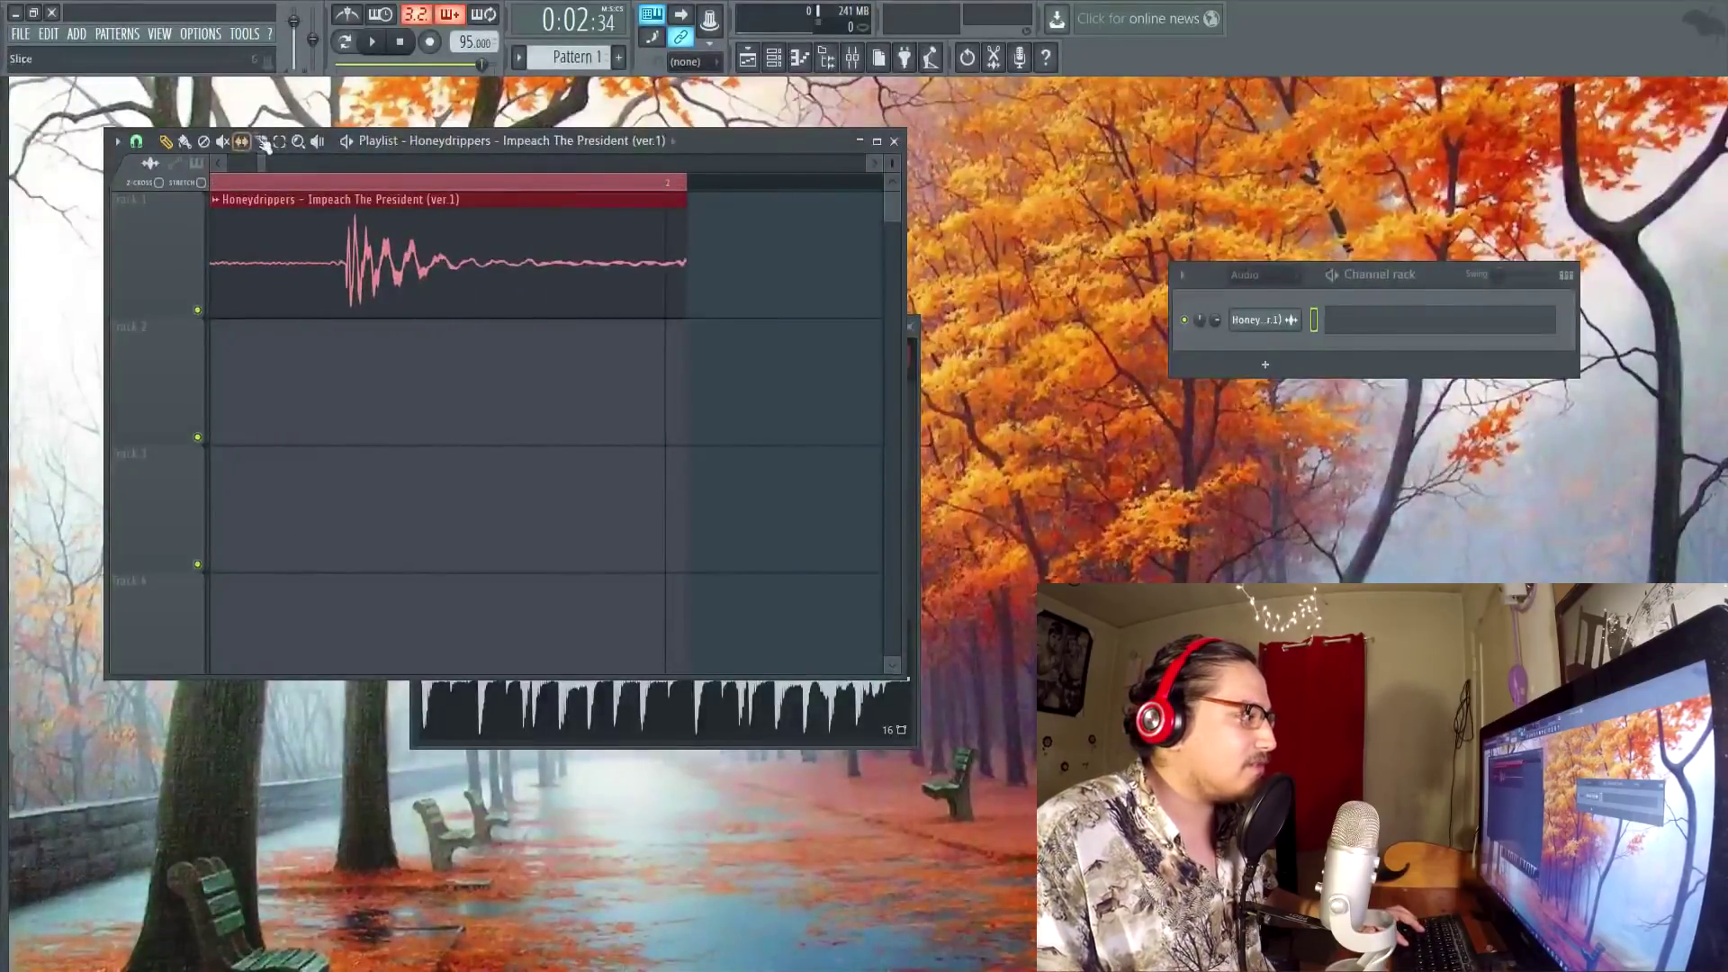
{"action": "left_click", "coordinate": [677, 359]}
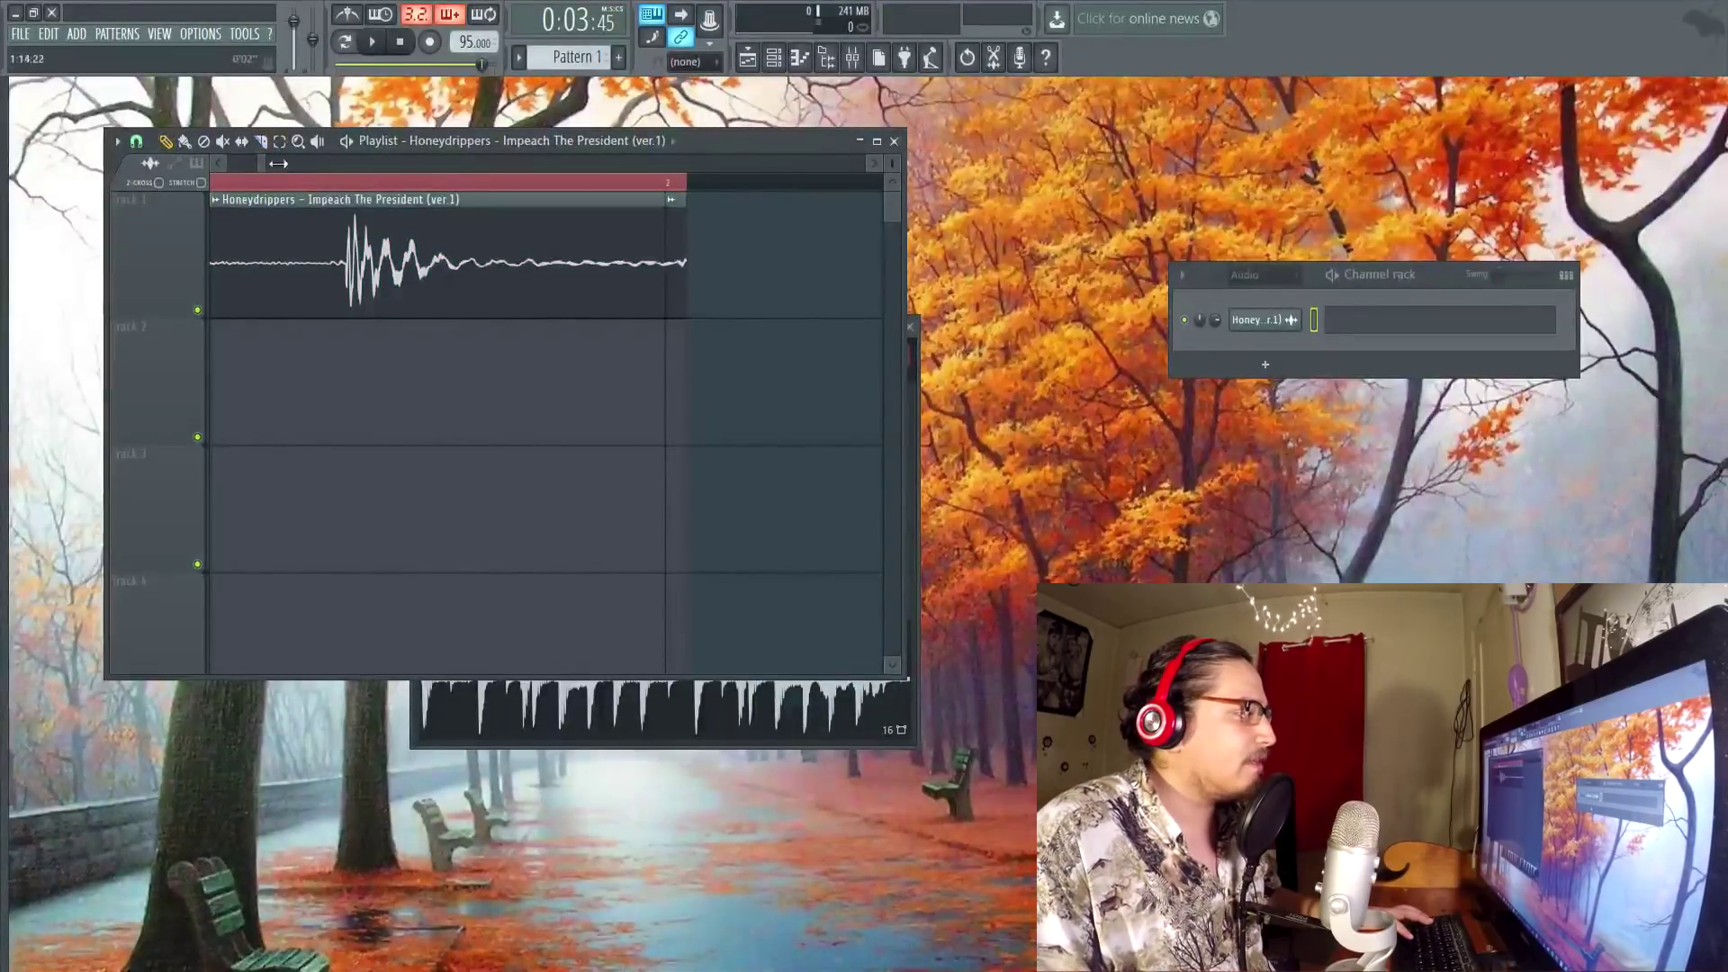
{"action": "scroll", "coordinate": [358, 181], "scroll_direction": "up", "scroll_amount": 3}
{"action": "scroll", "coordinate": [339, 176], "scroll_direction": "down", "scroll_amount": 8}
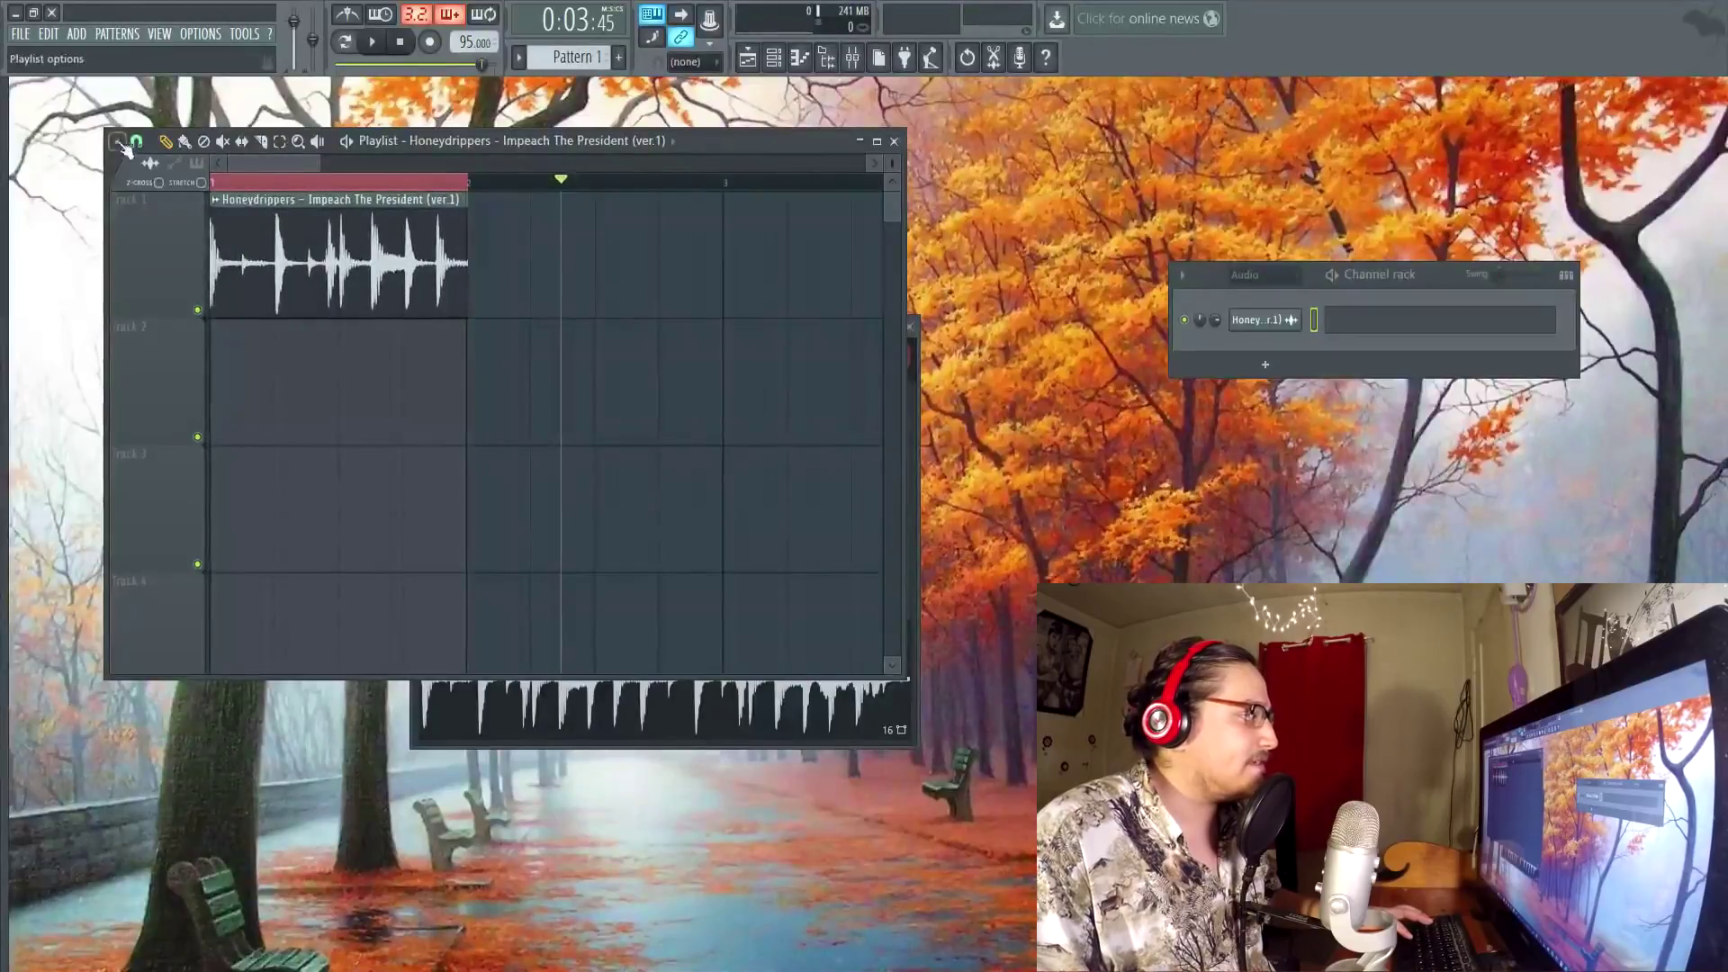
Step: Set the playlist grid snapping to Beat and place a second copy of the drum clip at bar 2
{"action": "left_click", "coordinate": [136, 144]}
{"action": "left_click", "coordinate": [180, 410]}
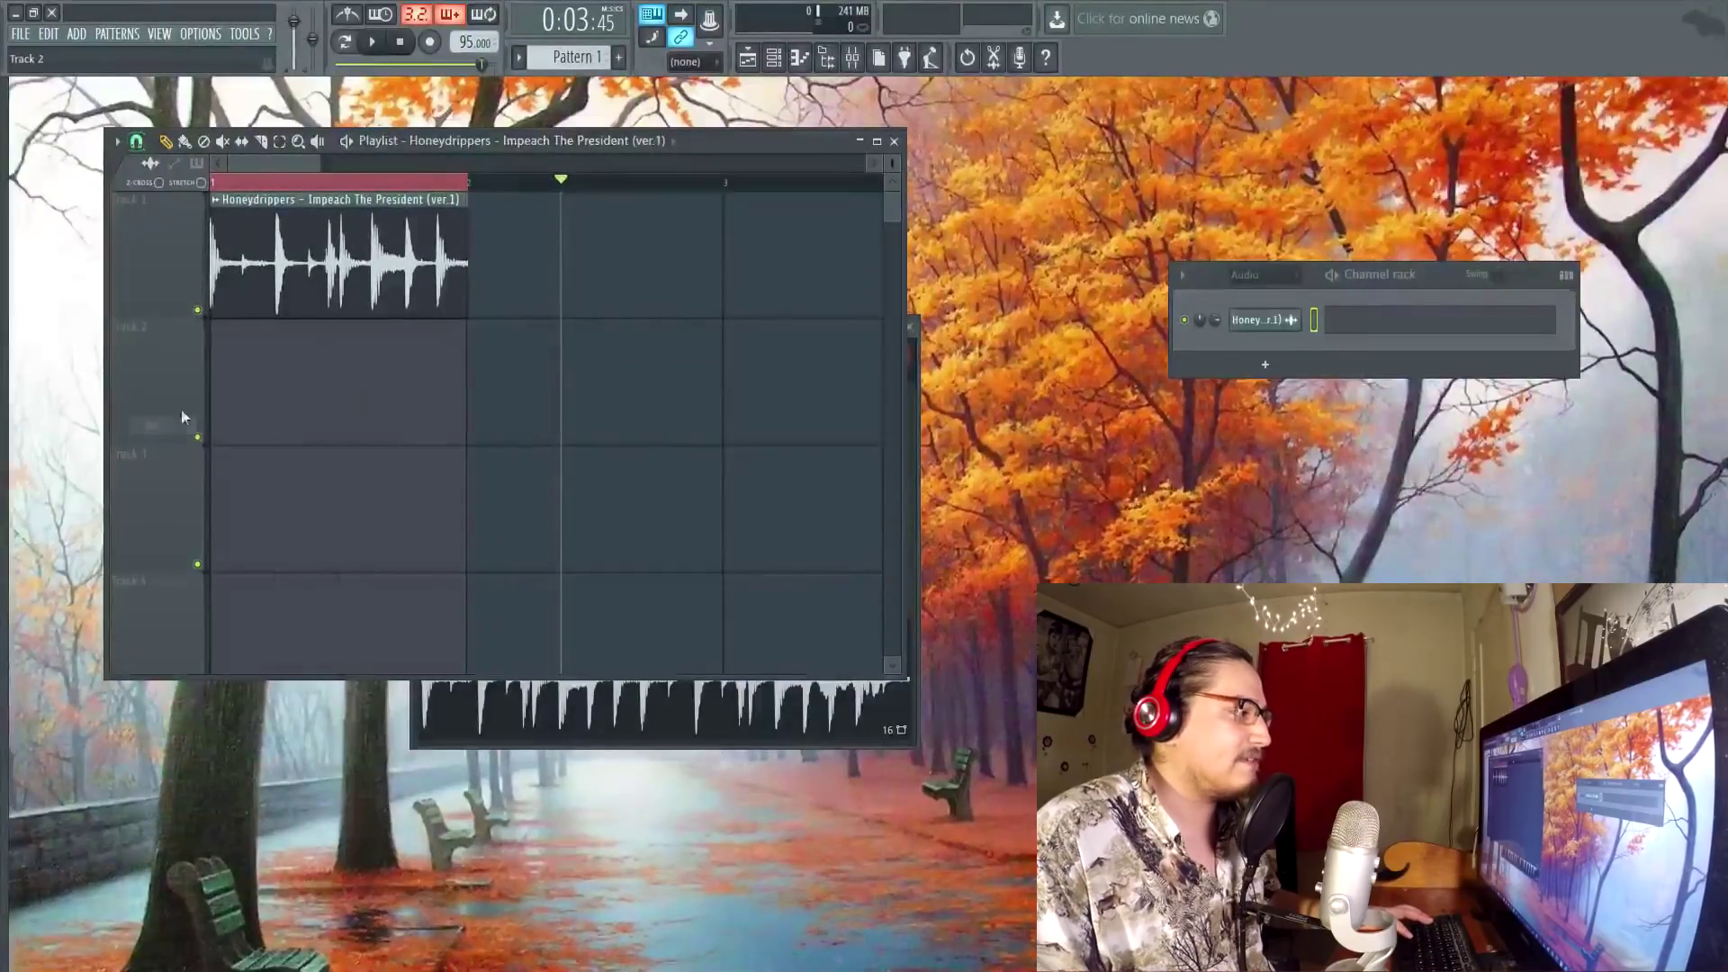
{"action": "left_click", "coordinate": [500, 257]}
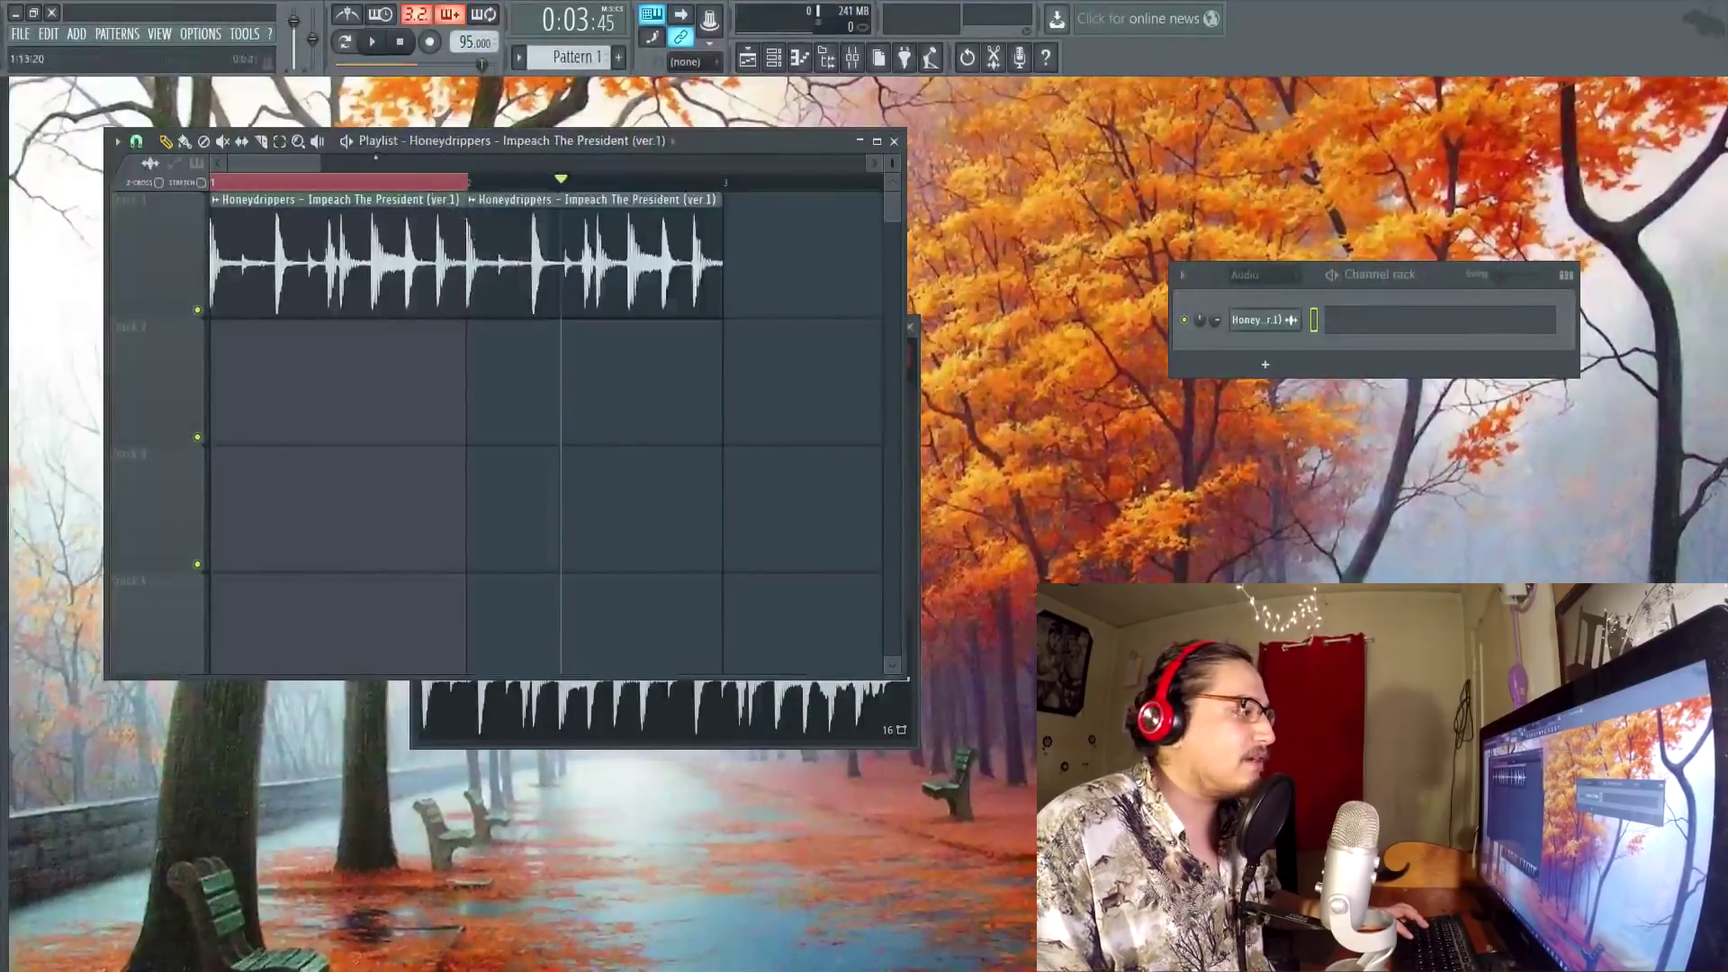
Step: Select both drum clips as a two-bar loop, listen to it, and stop playback
{"action": "left_click_drag", "start_coordinate": [325, 159], "coordinate": [354, 159]}
{"action": "key", "text": "ctrl+a"}
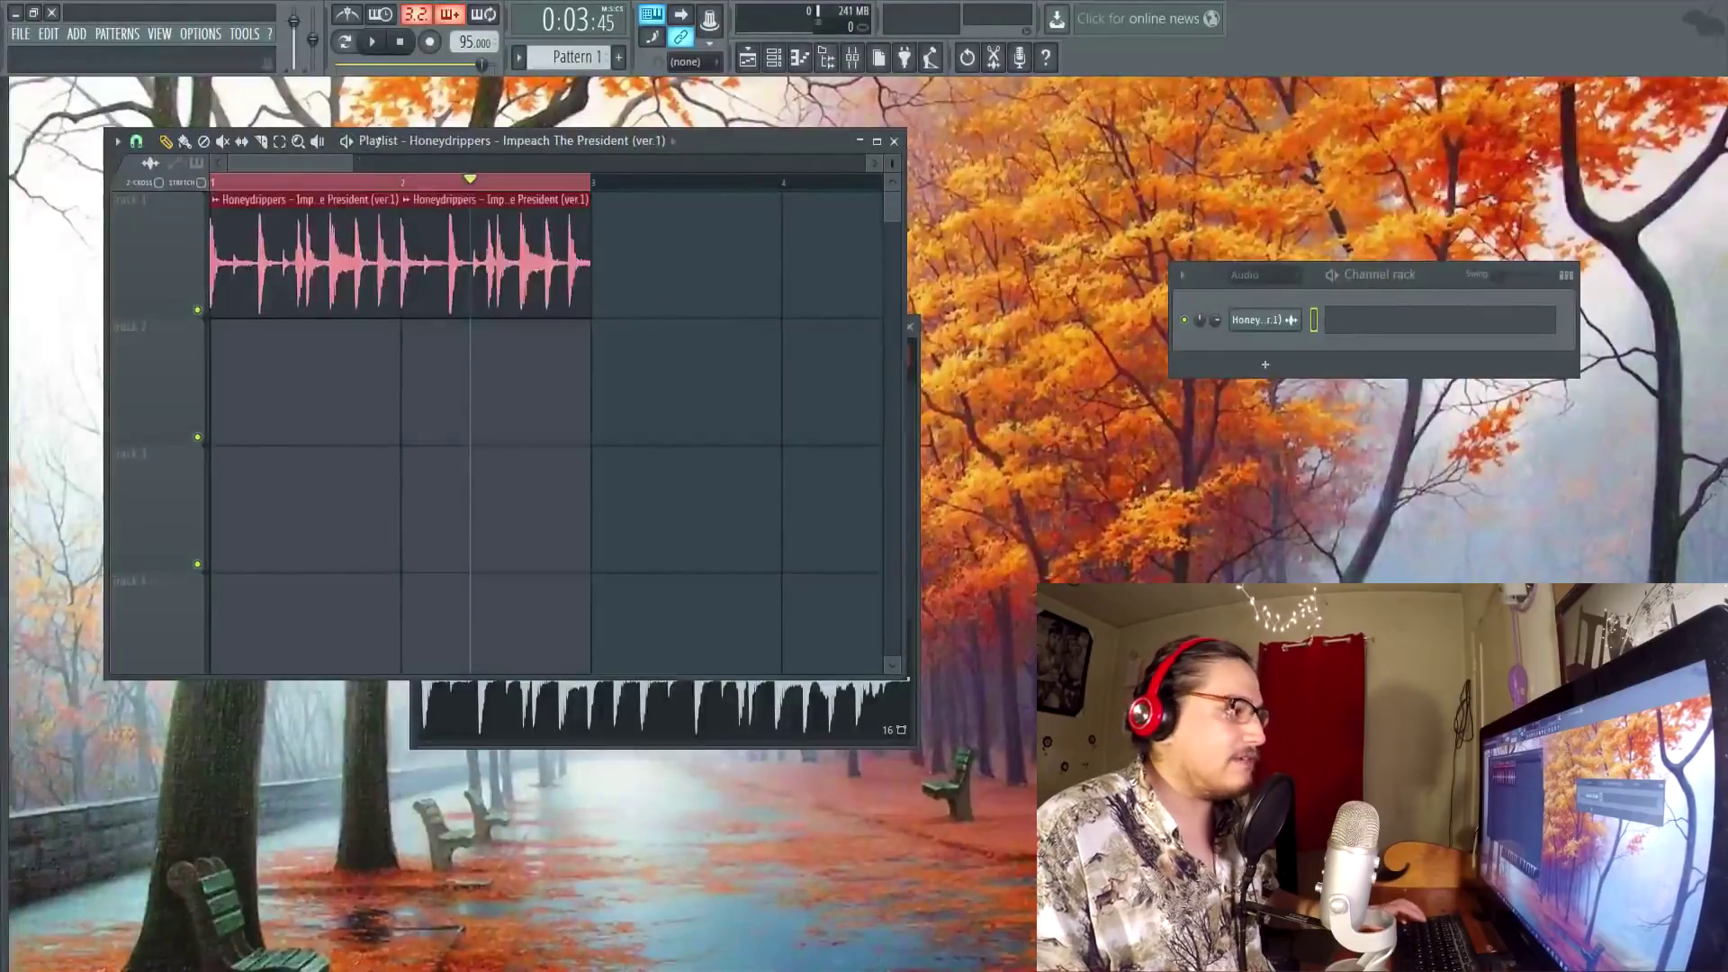
{"action": "left_click", "coordinate": [372, 42]}
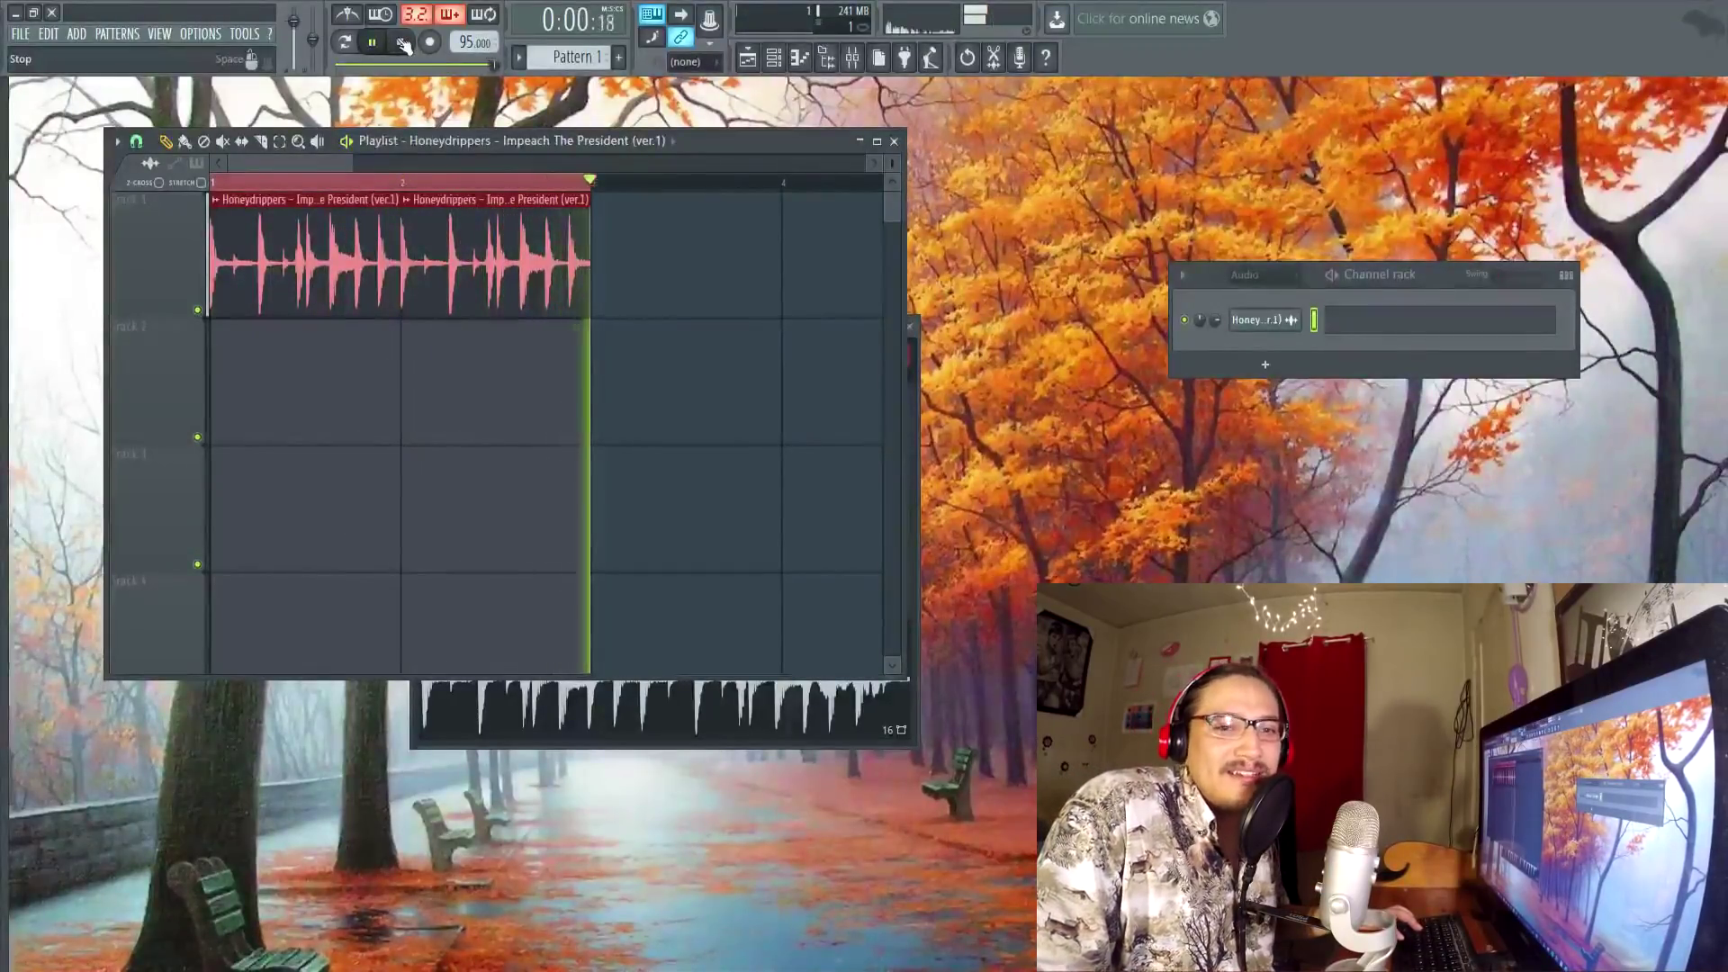
{"action": "left_click", "coordinate": [402, 42]}
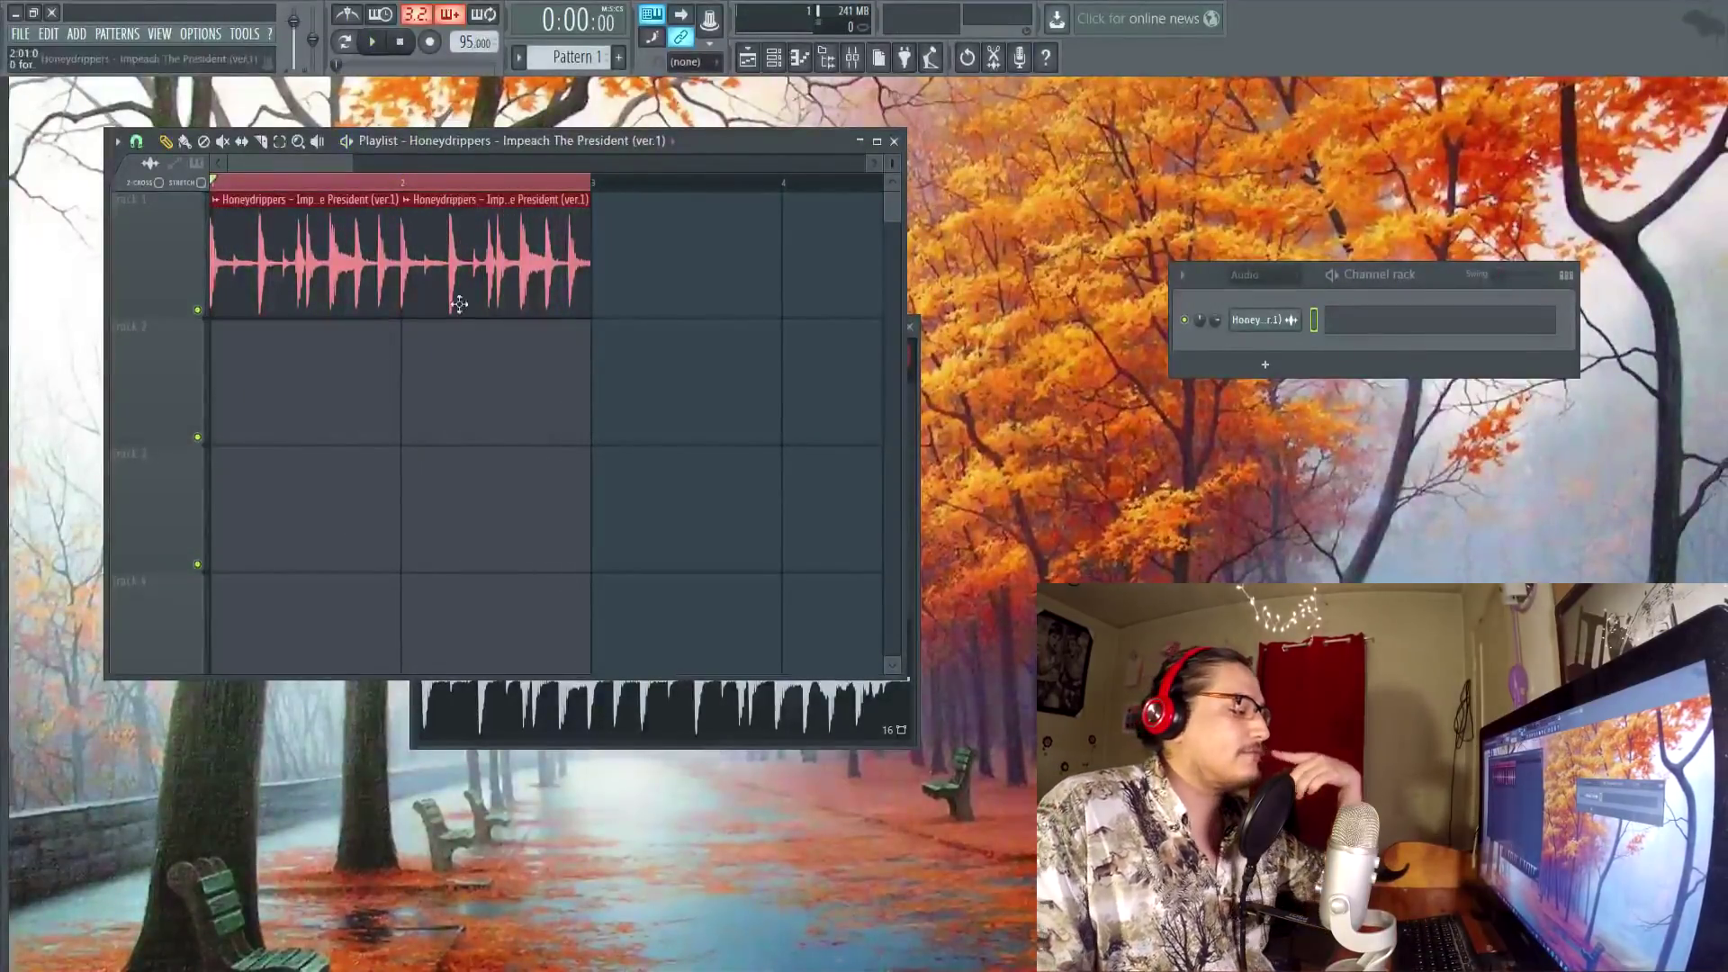
Step: Switch to the boompbap folder in File Explorer and add the Autumn Leaves audio file at the start of track 2
{"action": "mouse_move", "coordinate": [423, 971]}
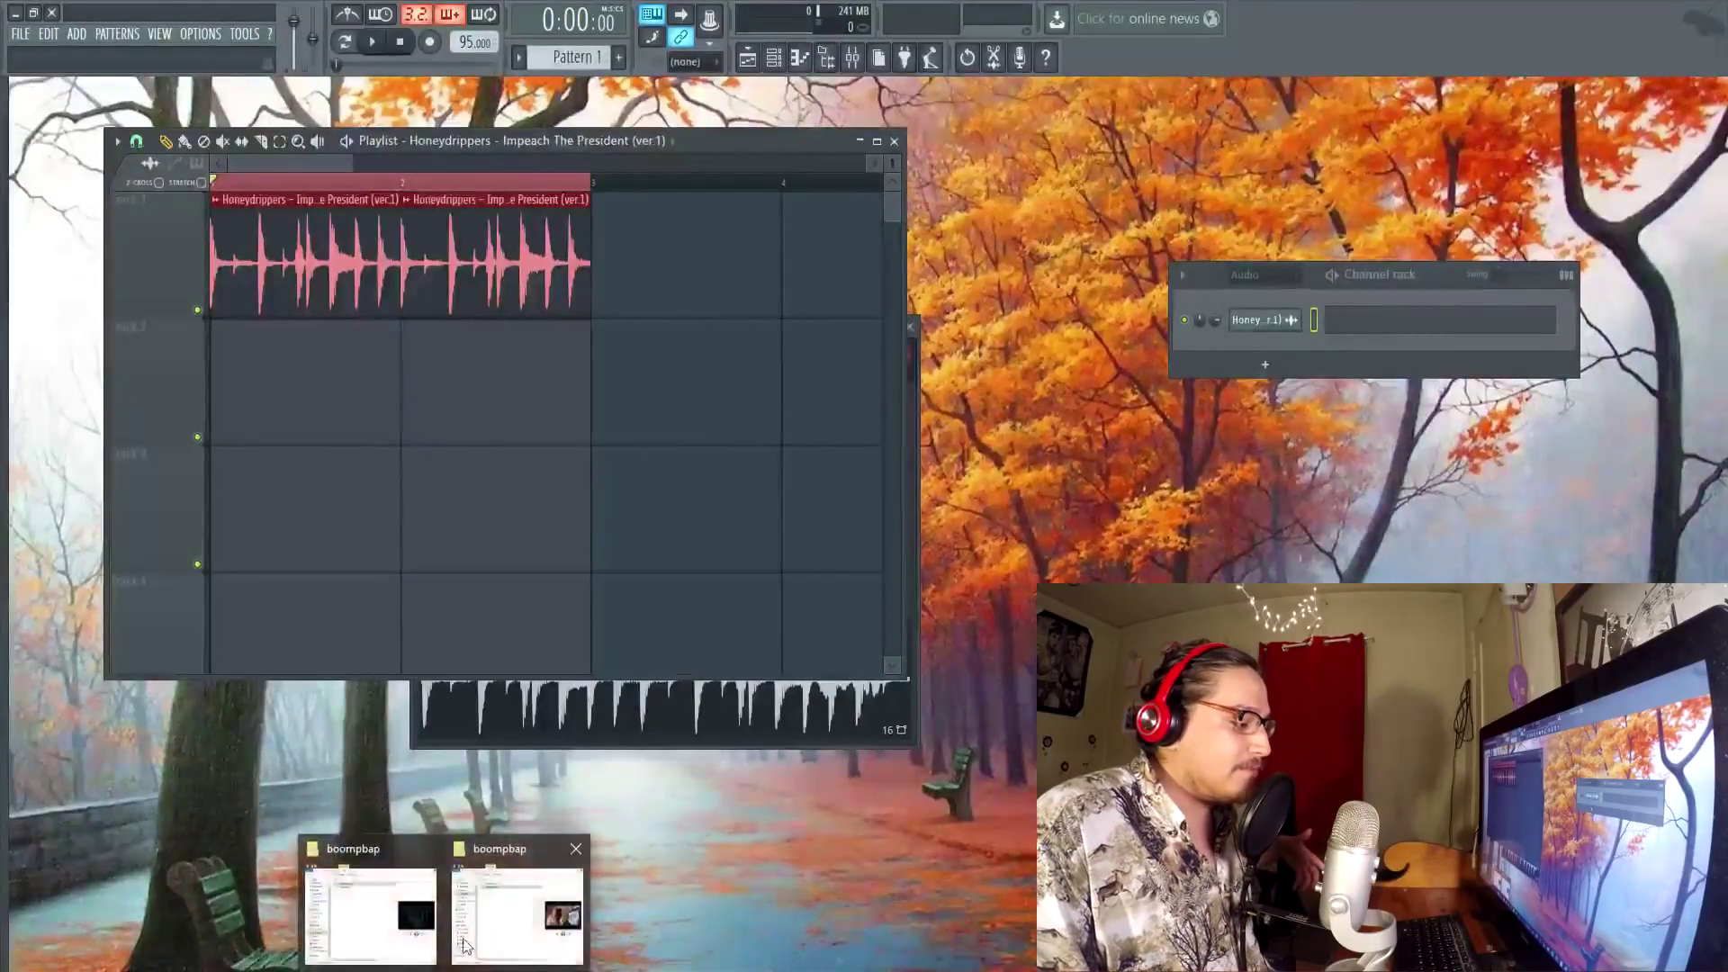
{"action": "left_click", "coordinate": [515, 900]}
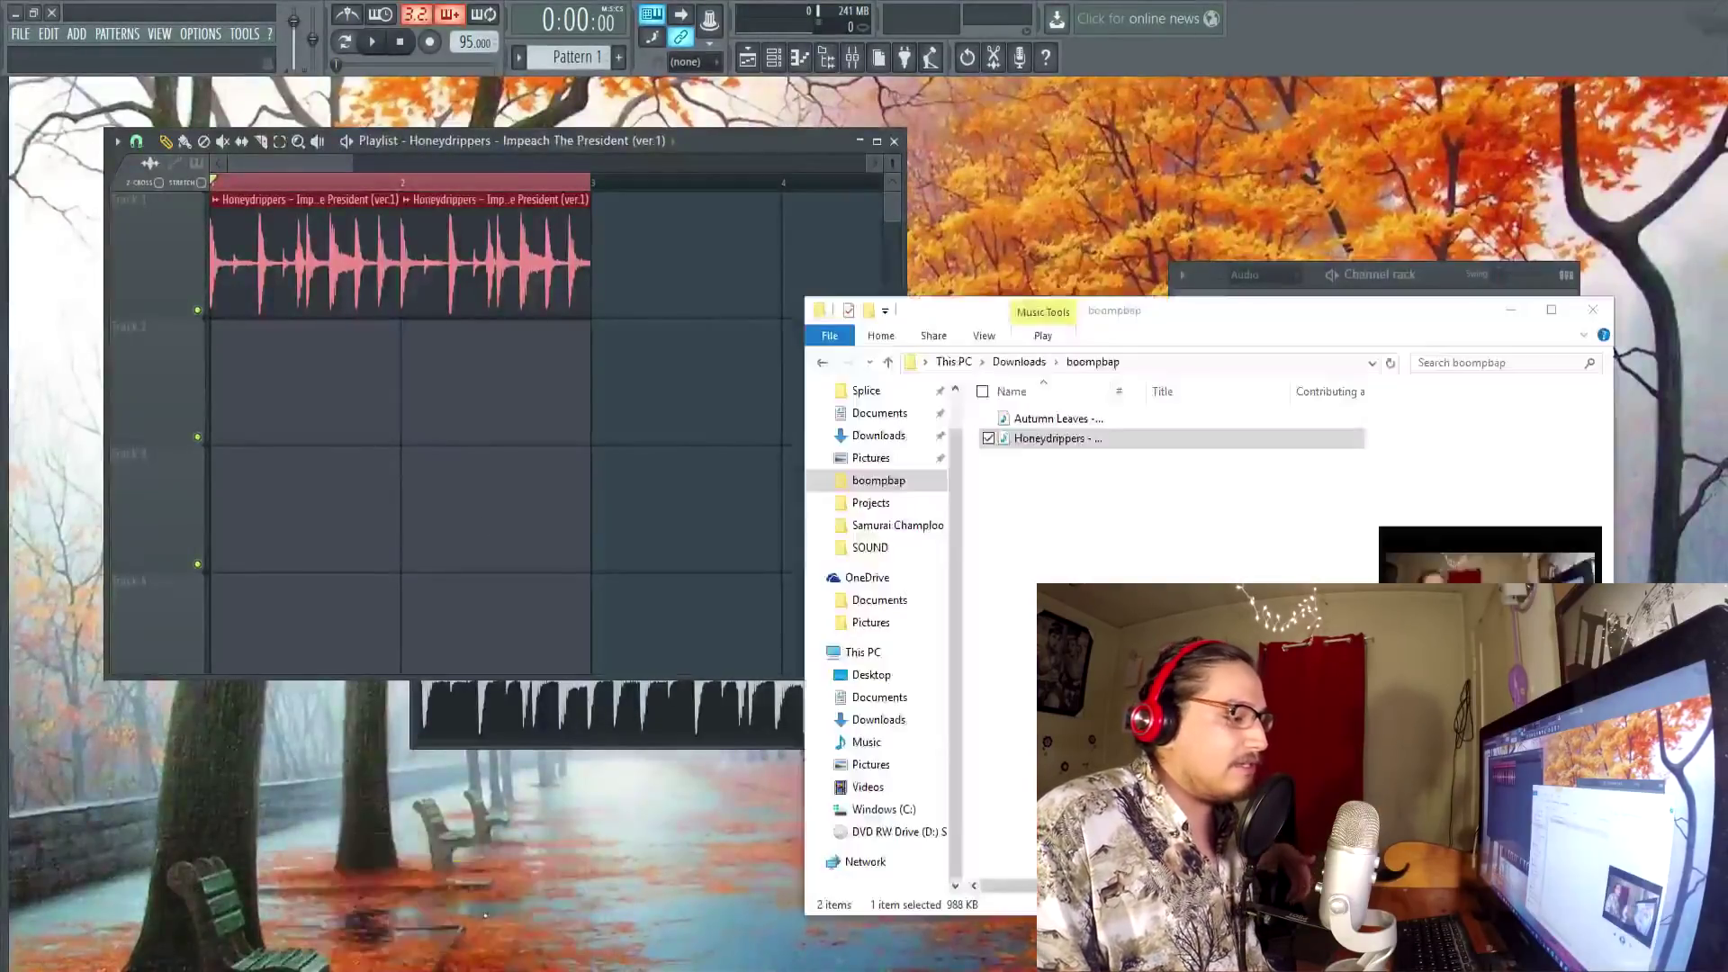
{"action": "left_click", "coordinate": [1072, 424]}
{"action": "left_click_drag", "start_coordinate": [1071, 424], "coordinate": [285, 403]}
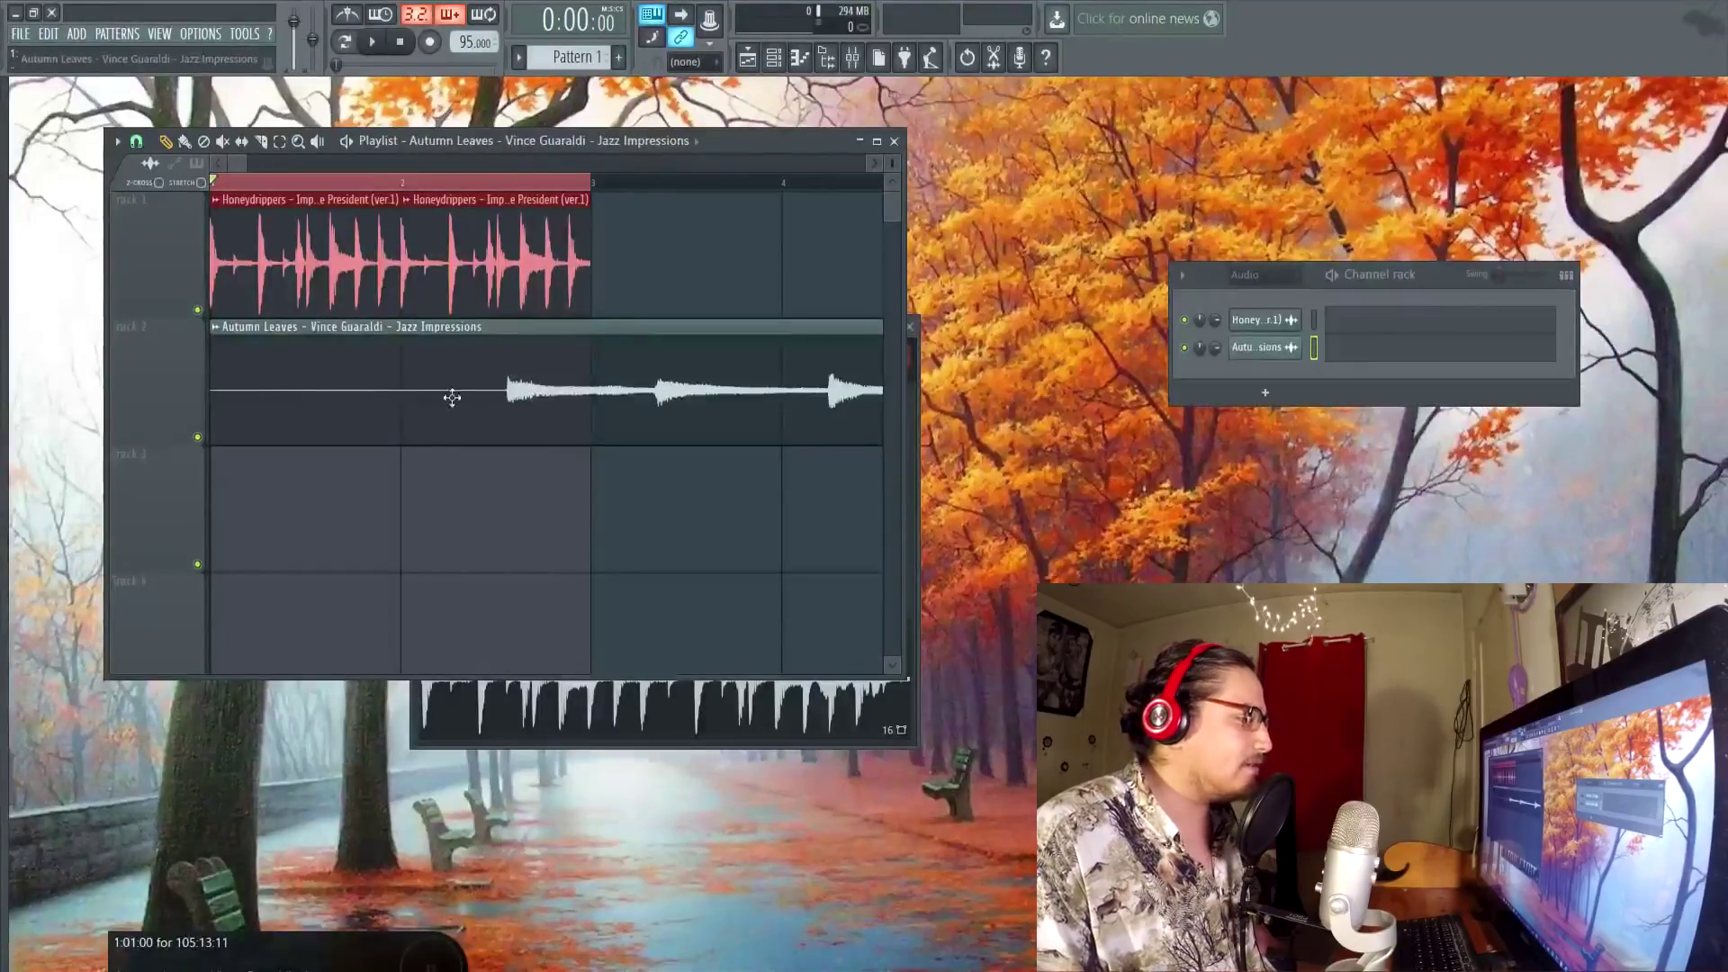
Step: Solo track 2, which holds the Autumn Leaves sample
{"action": "right_click", "coordinate": [198, 438]}
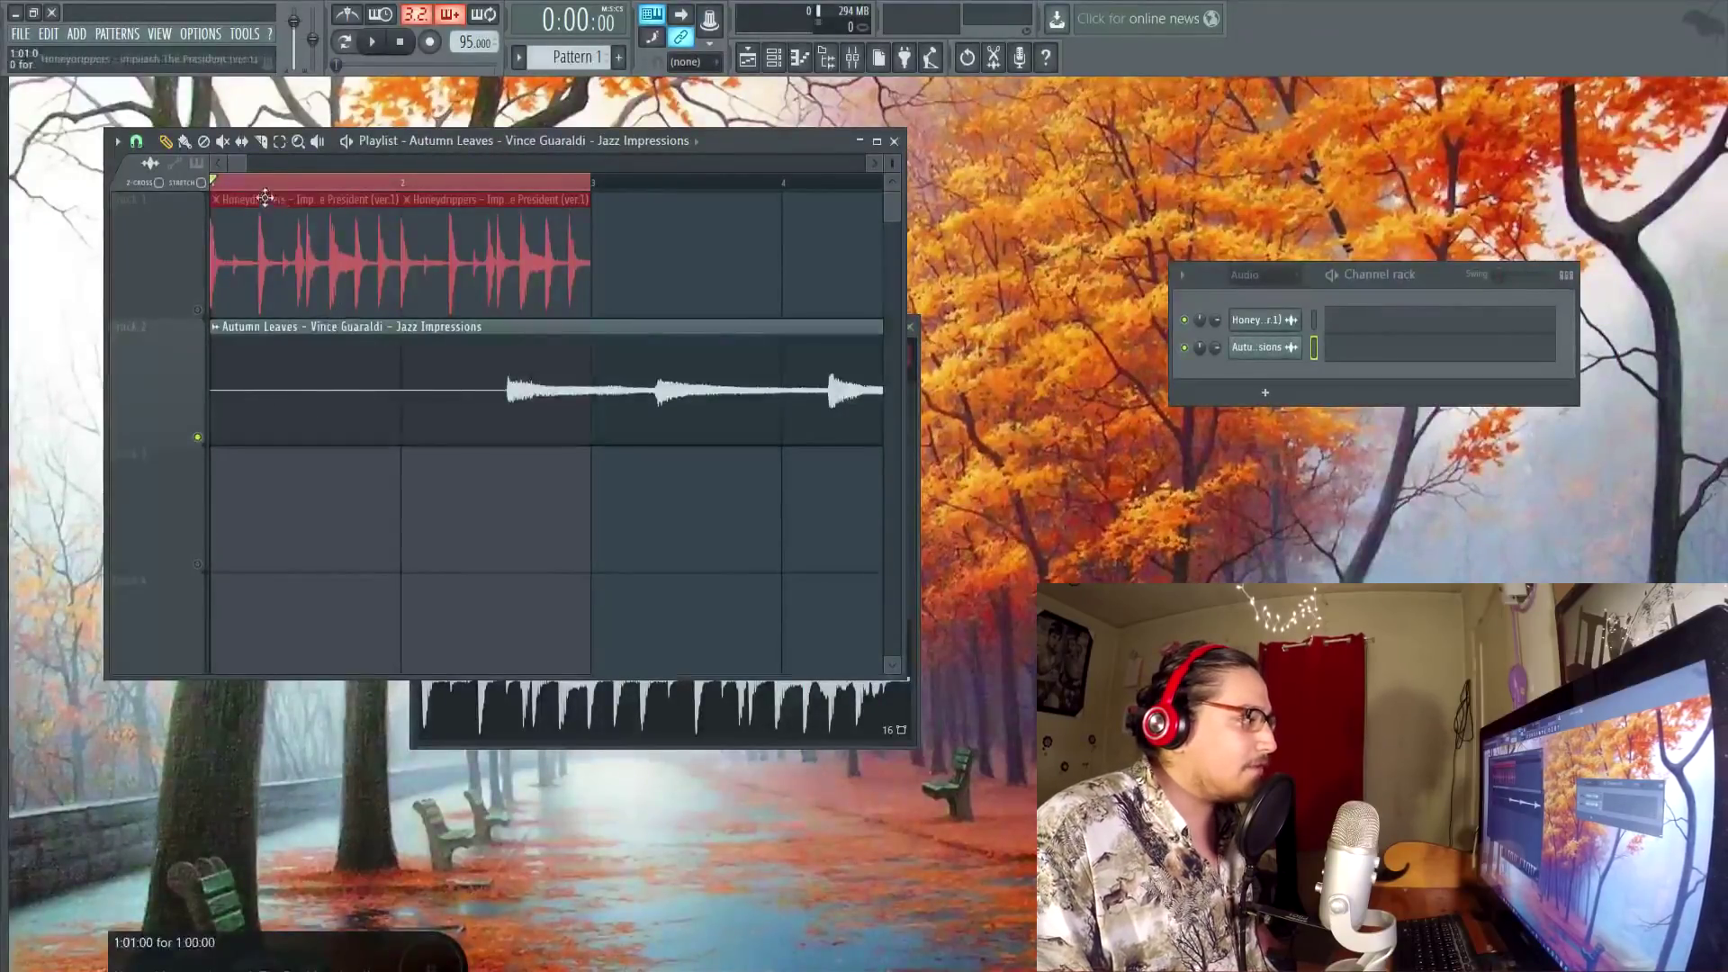
{"action": "left_click_drag", "start_coordinate": [243, 163], "coordinate": [493, 192]}
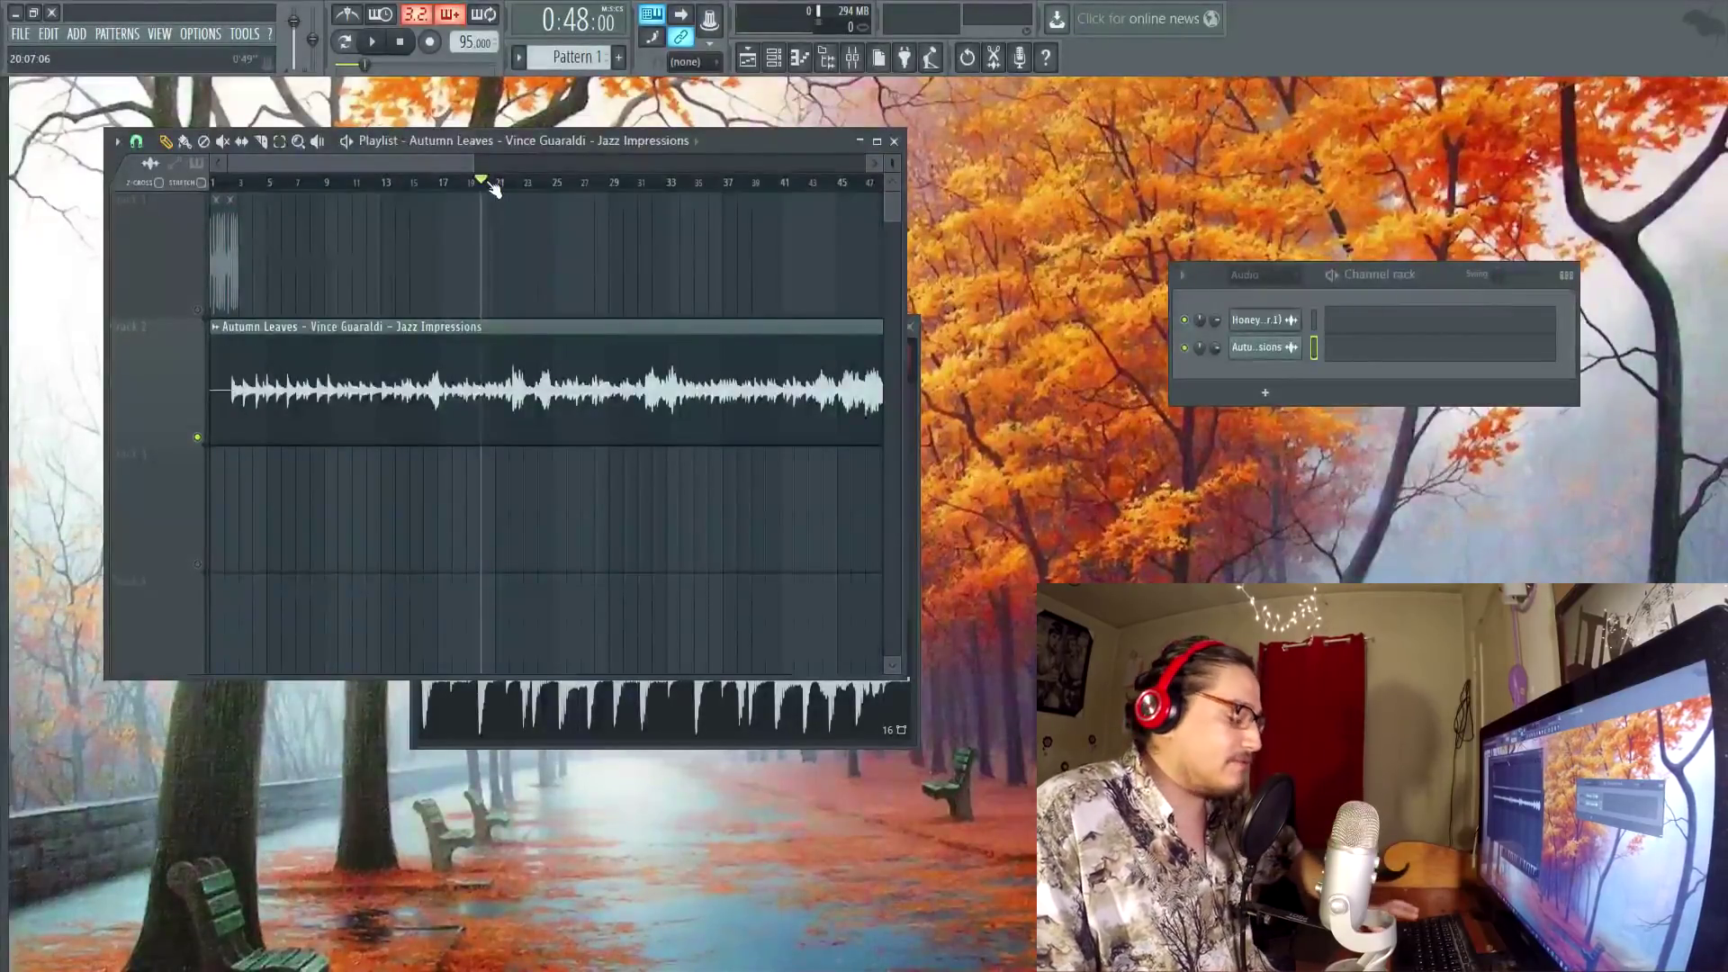
Step: Audition the Autumn Leaves sample from about bar 24 and again from about bar 32 to find a phrase to loop
{"action": "left_click_drag", "start_coordinate": [472, 162], "coordinate": [424, 167]}
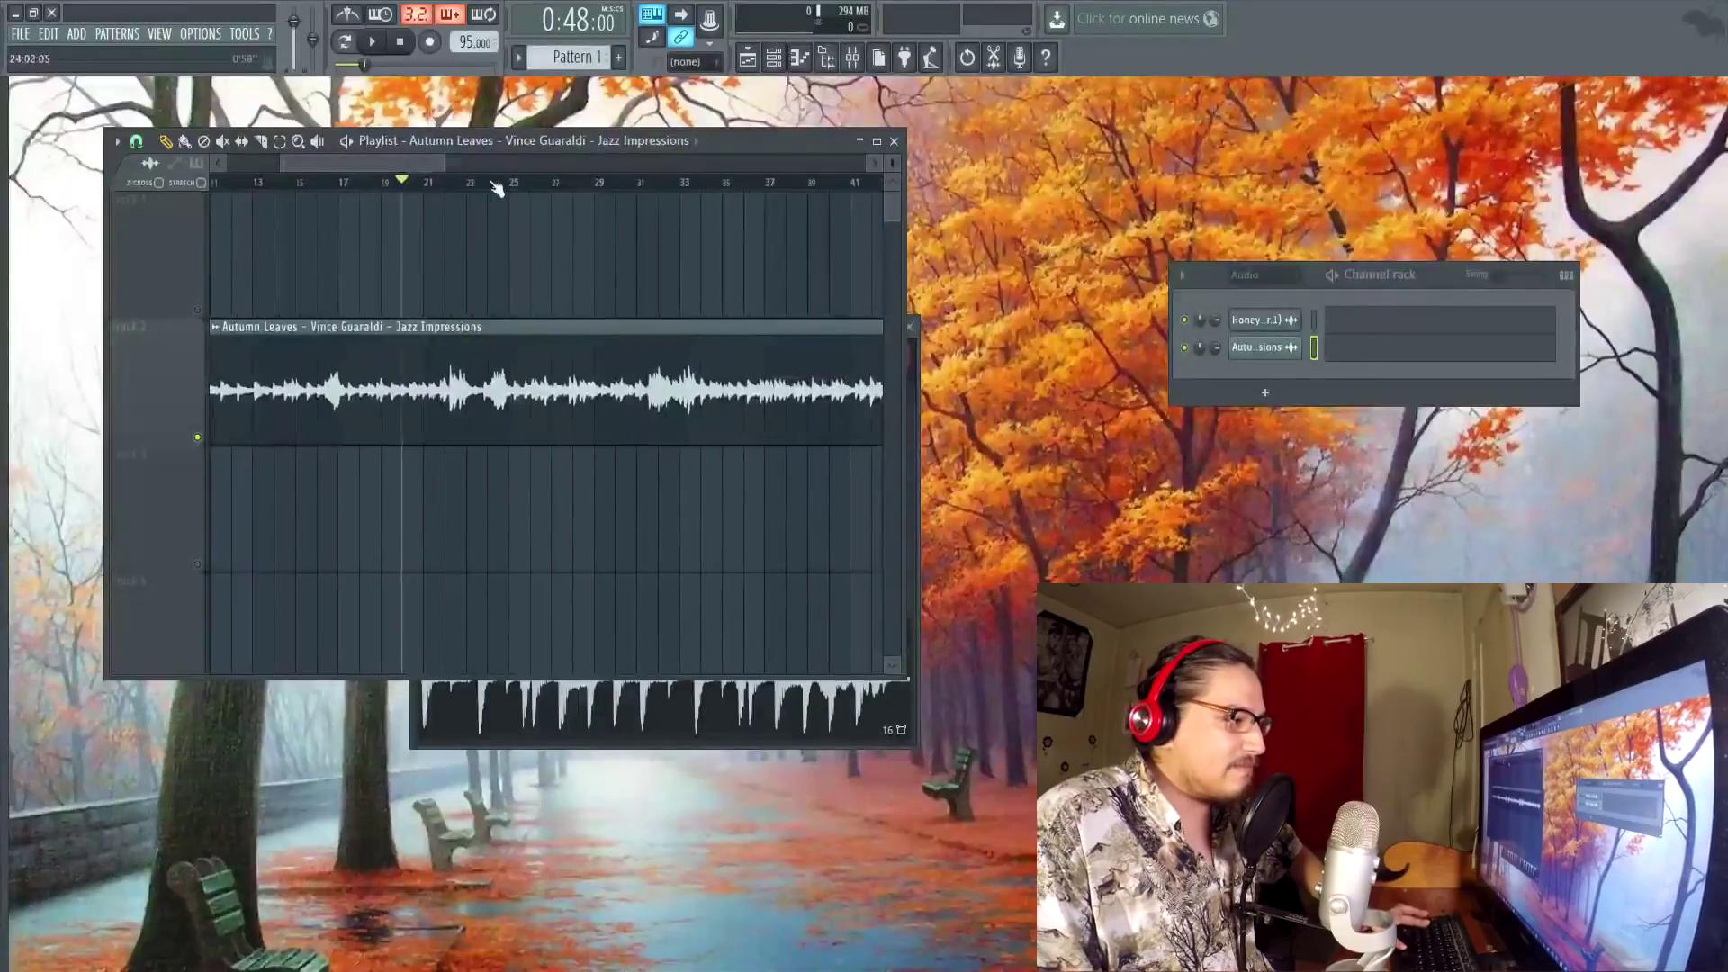
{"action": "left_click", "coordinate": [489, 181]}
{"action": "key", "text": "space"}
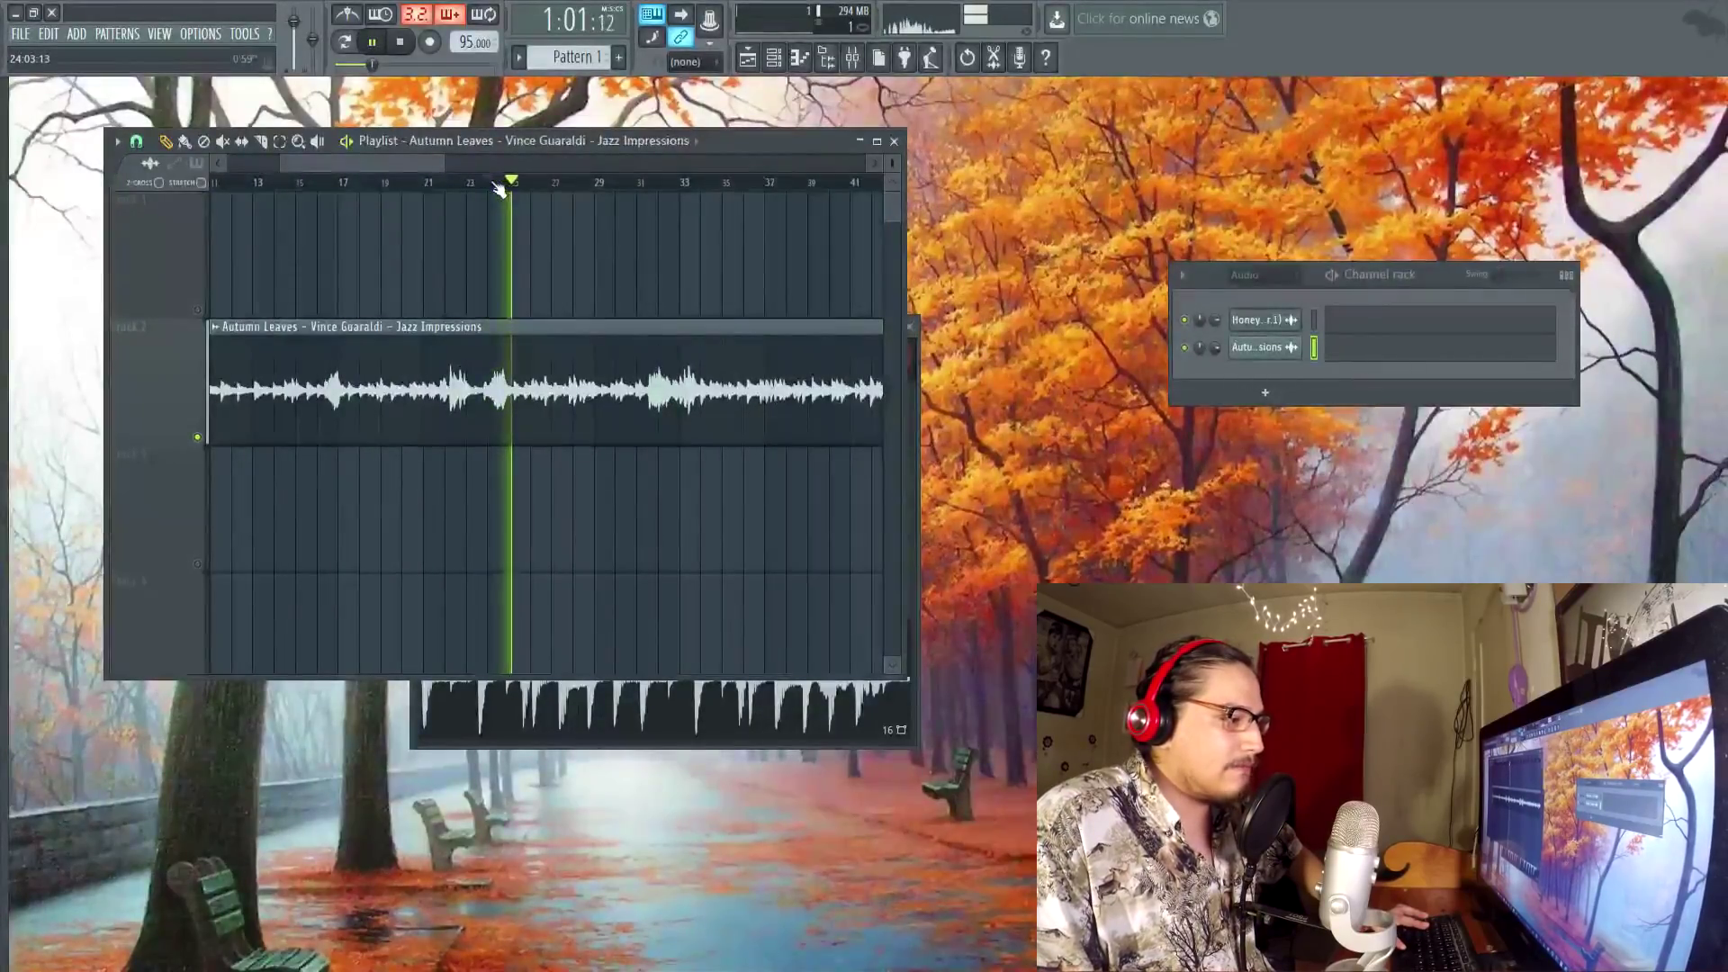
{"action": "left_click", "coordinate": [677, 185]}
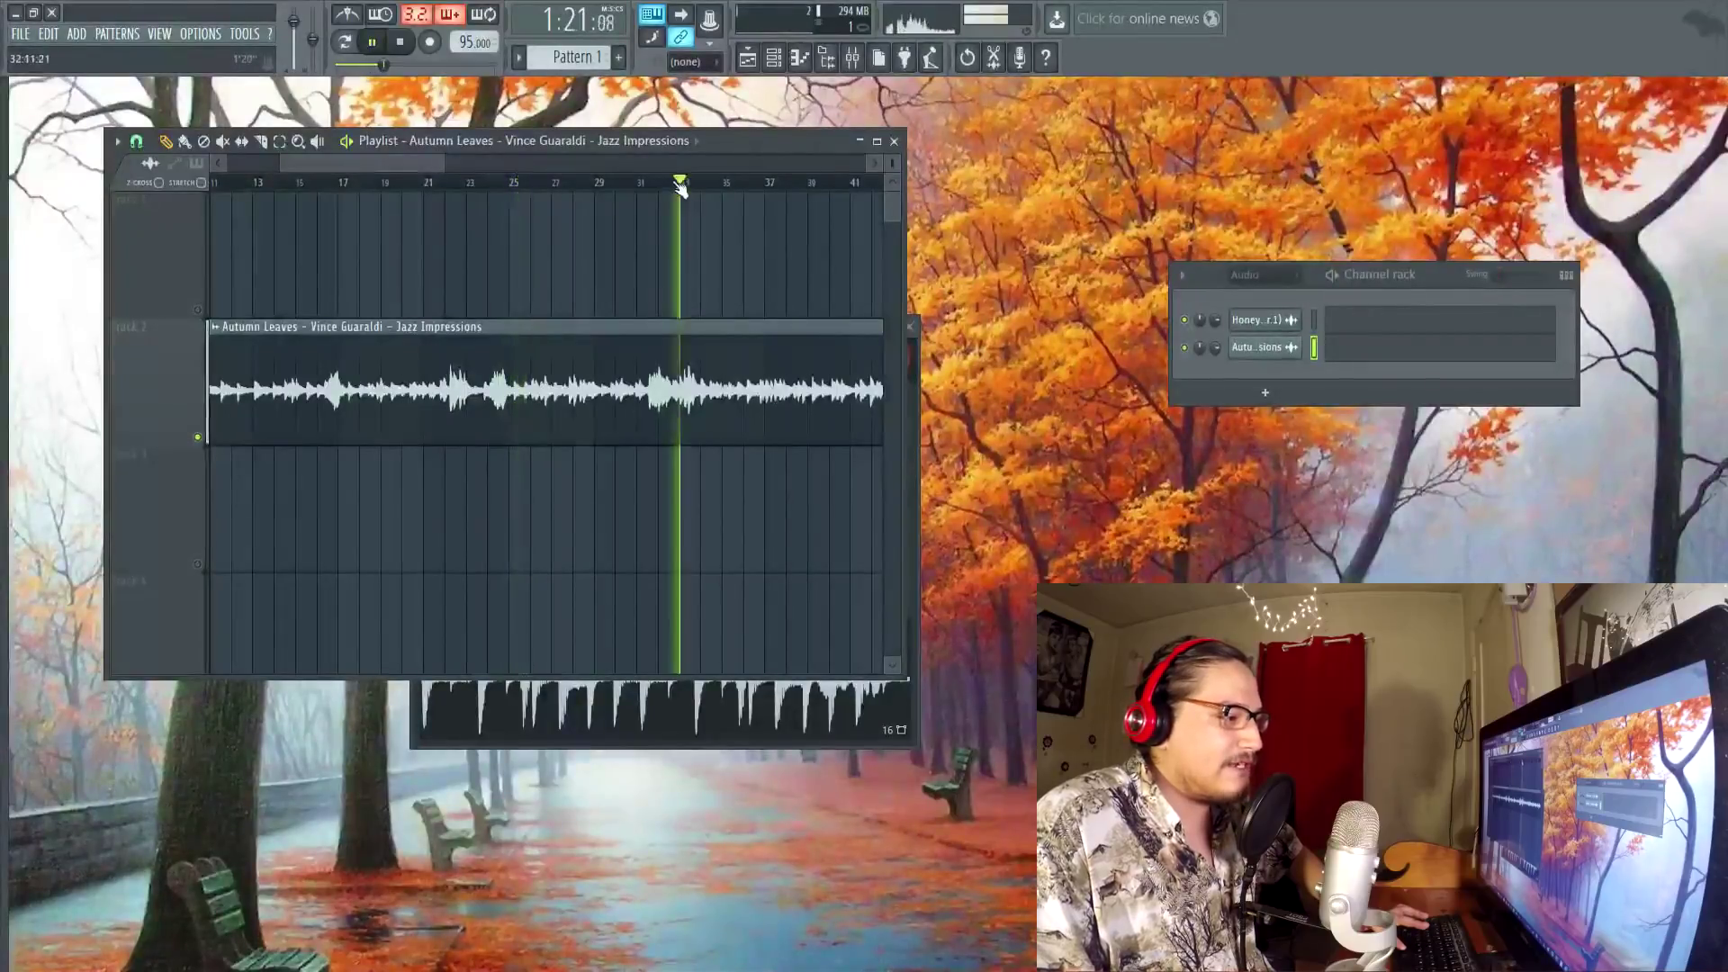
{"action": "scroll", "coordinate": [681, 187], "scroll_direction": "up", "scroll_amount": 1}
{"action": "scroll", "coordinate": [684, 185], "scroll_direction": "up", "scroll_amount": 4}
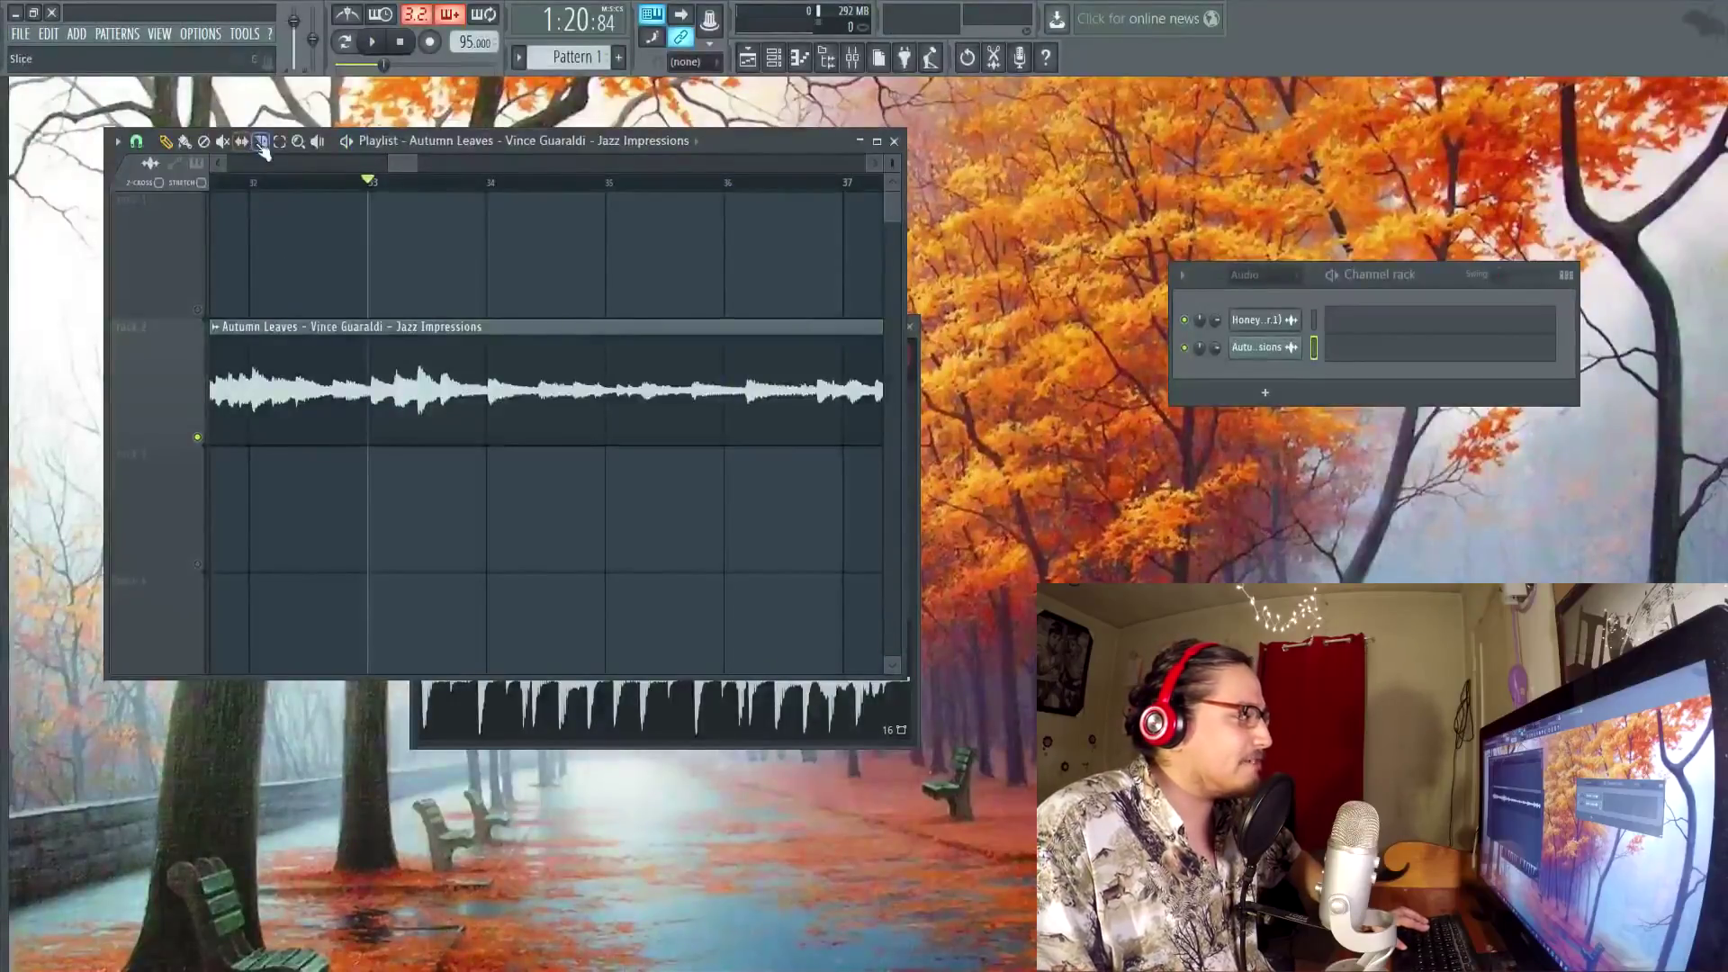
Step: Slice the Autumn Leaves clip at the note attack just past the middle of bar 33 and delete everything before the cut
{"action": "left_click", "coordinate": [136, 142]}
{"action": "left_click", "coordinate": [162, 234]}
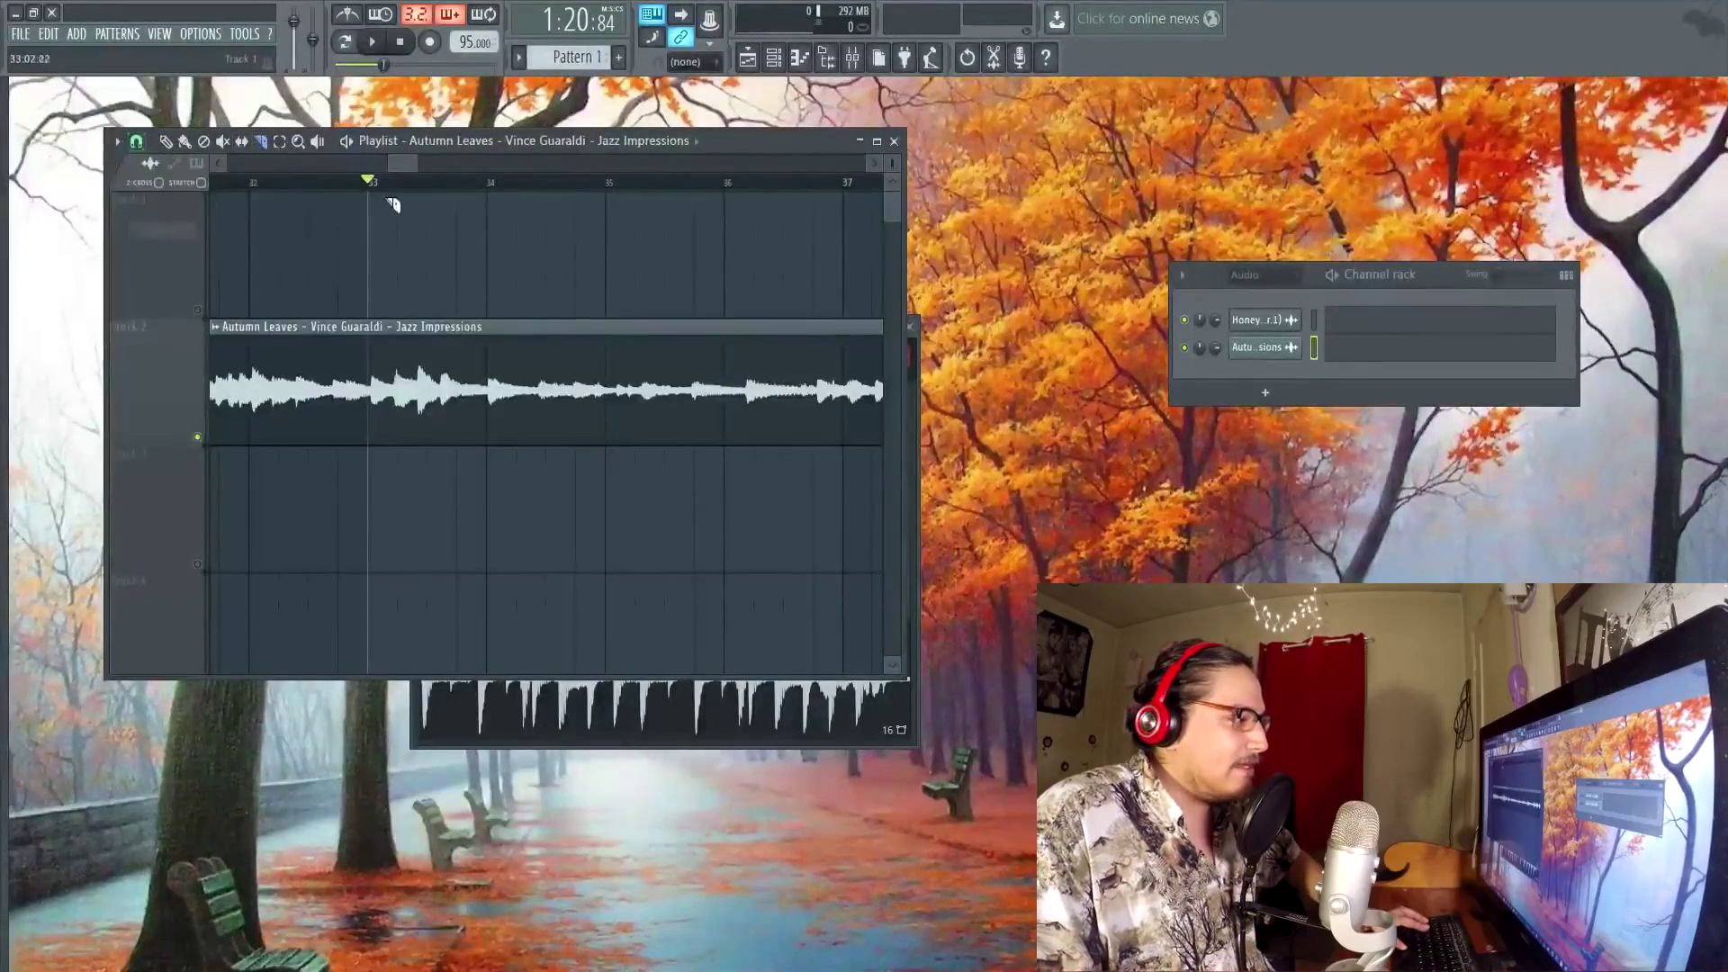
{"action": "left_click_drag", "start_coordinate": [416, 170], "coordinate": [400, 166]}
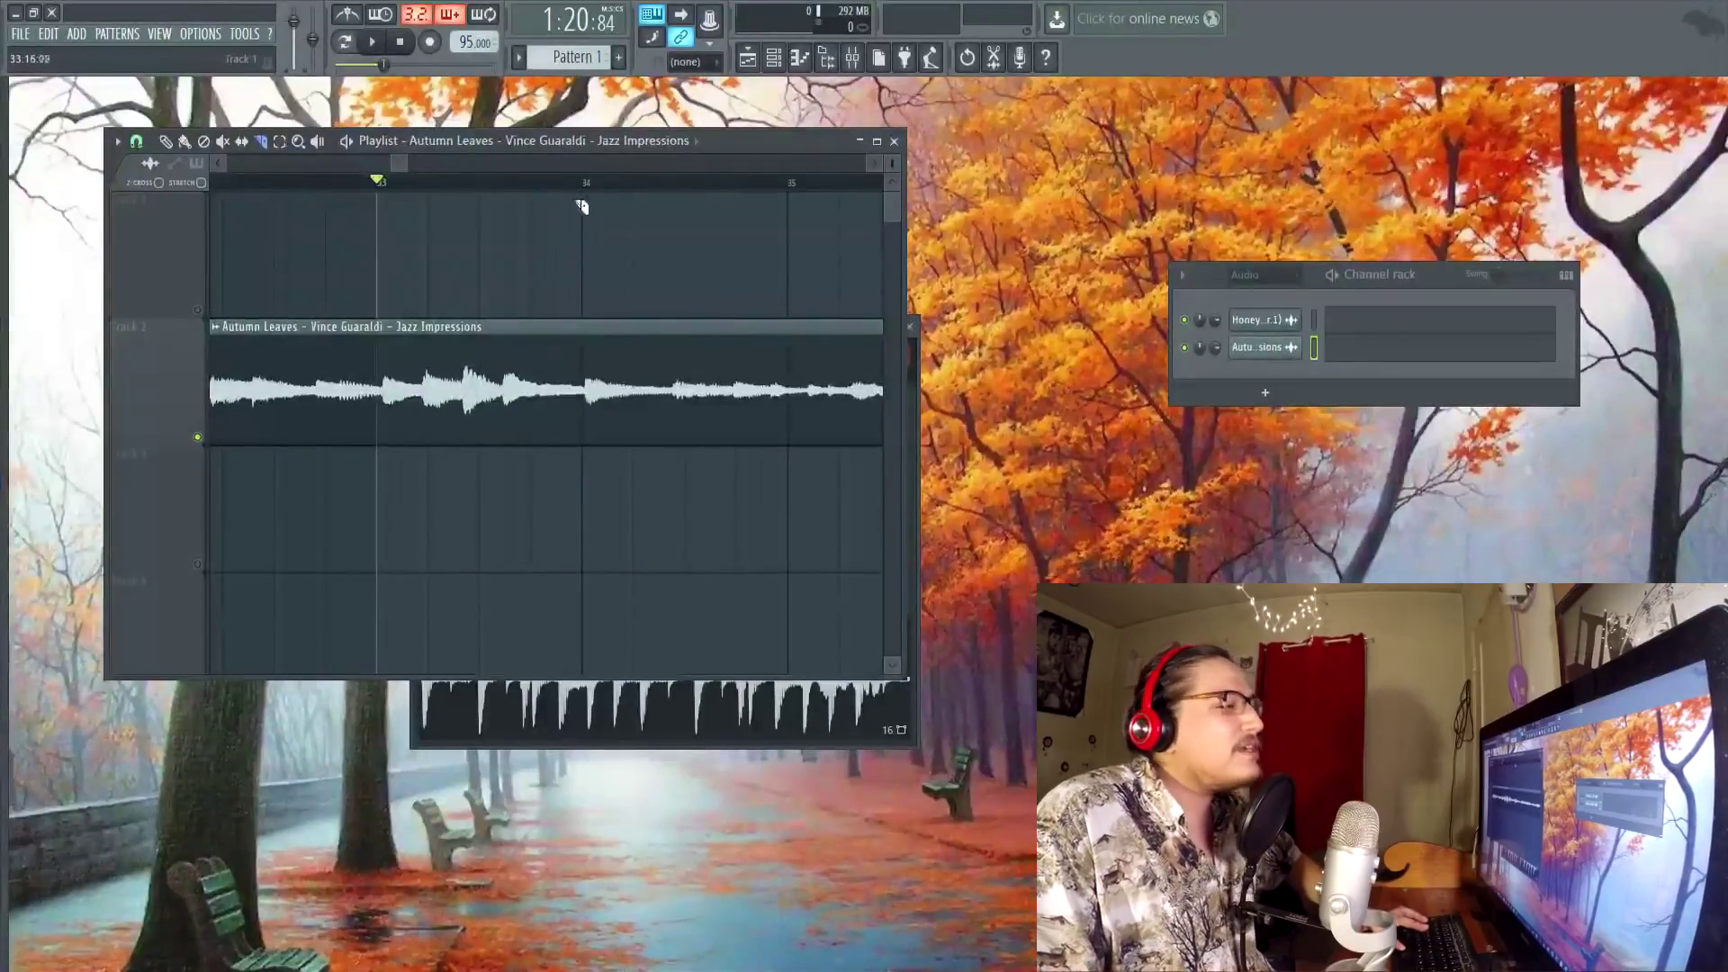
{"action": "left_click", "coordinate": [509, 192]}
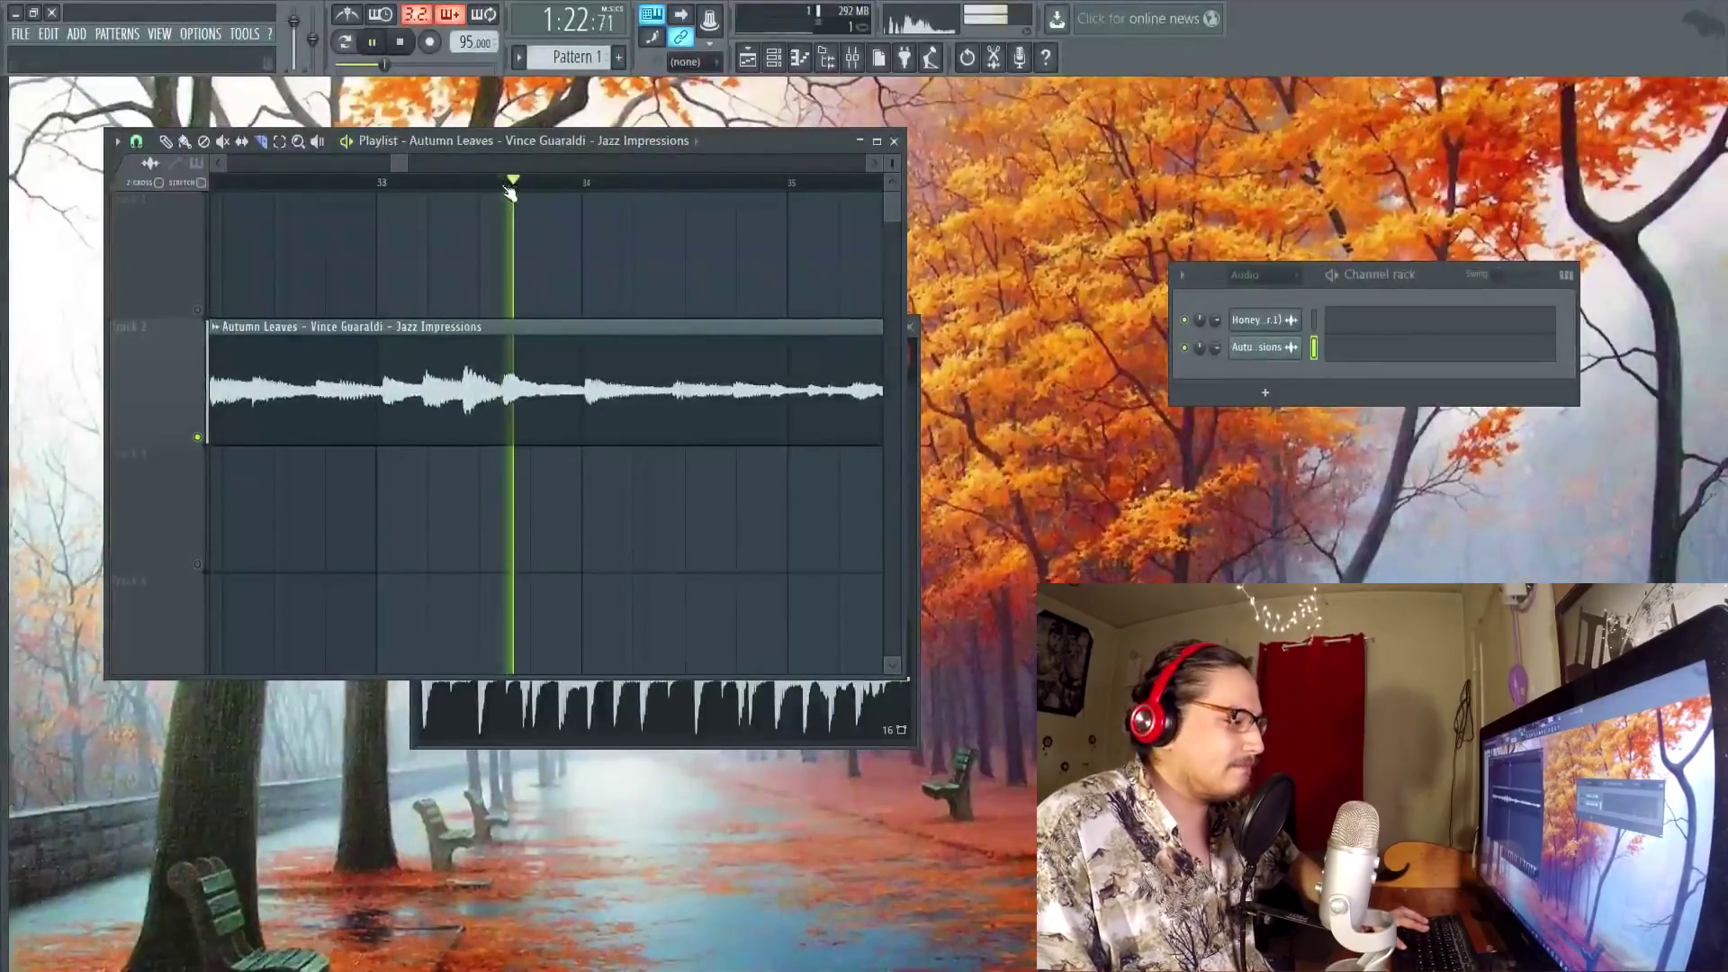
{"action": "left_click", "coordinate": [509, 386]}
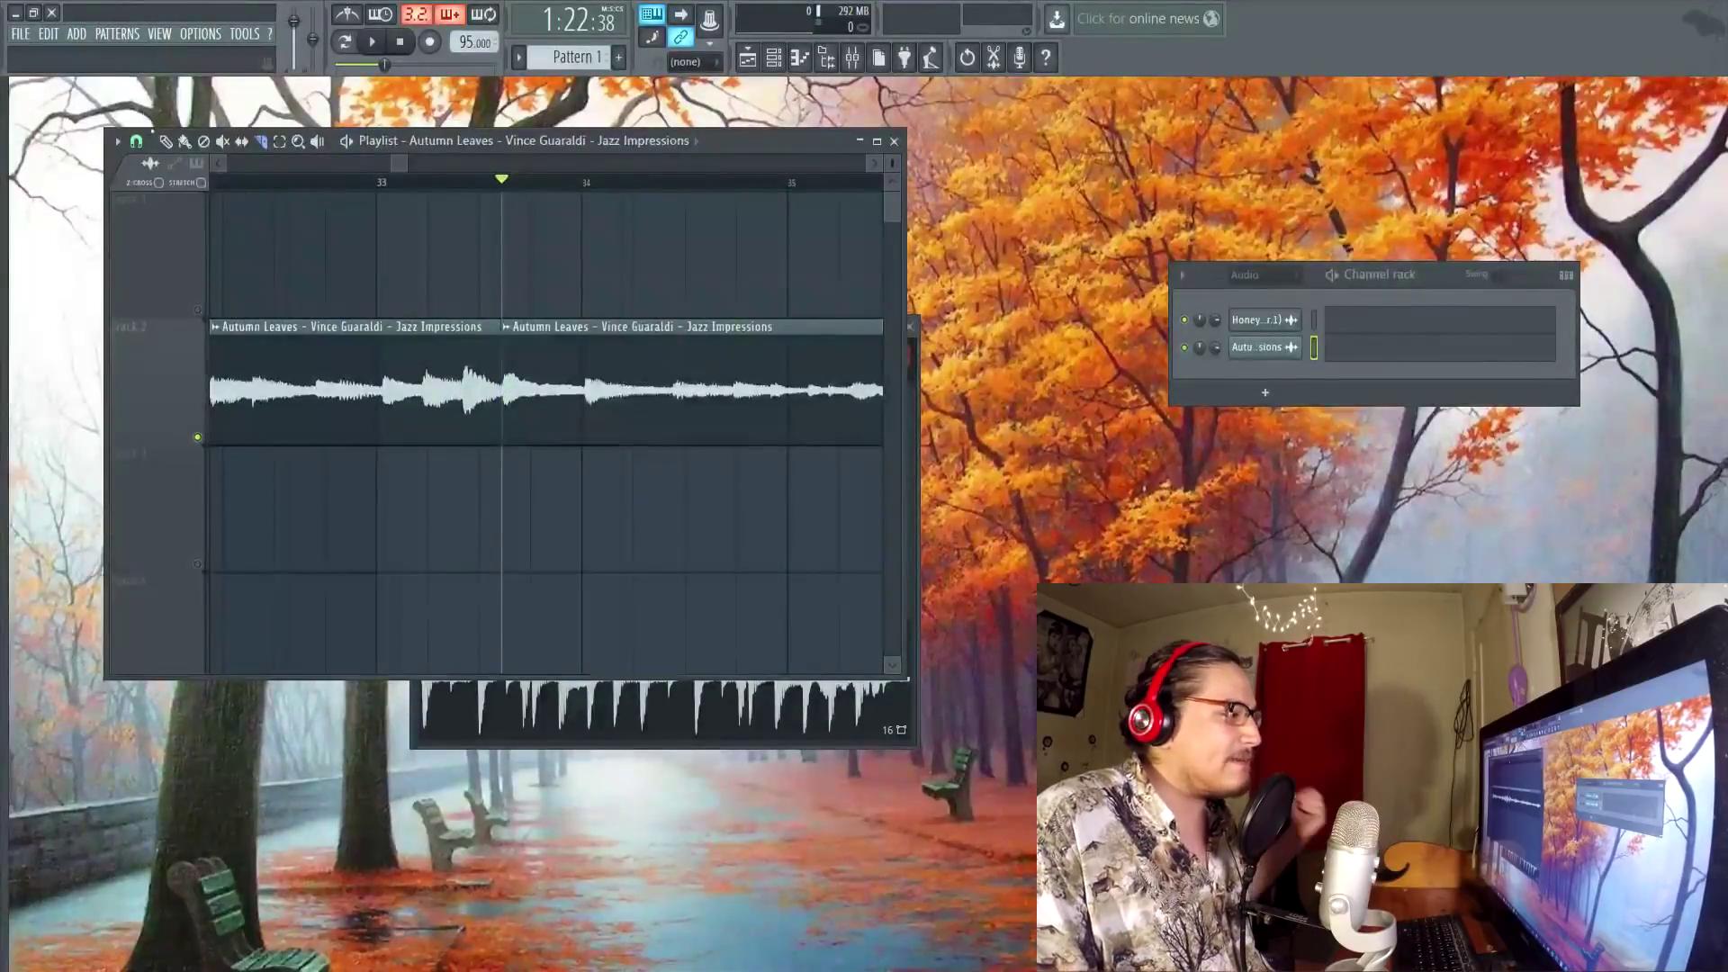
{"action": "right_click", "coordinate": [410, 417]}
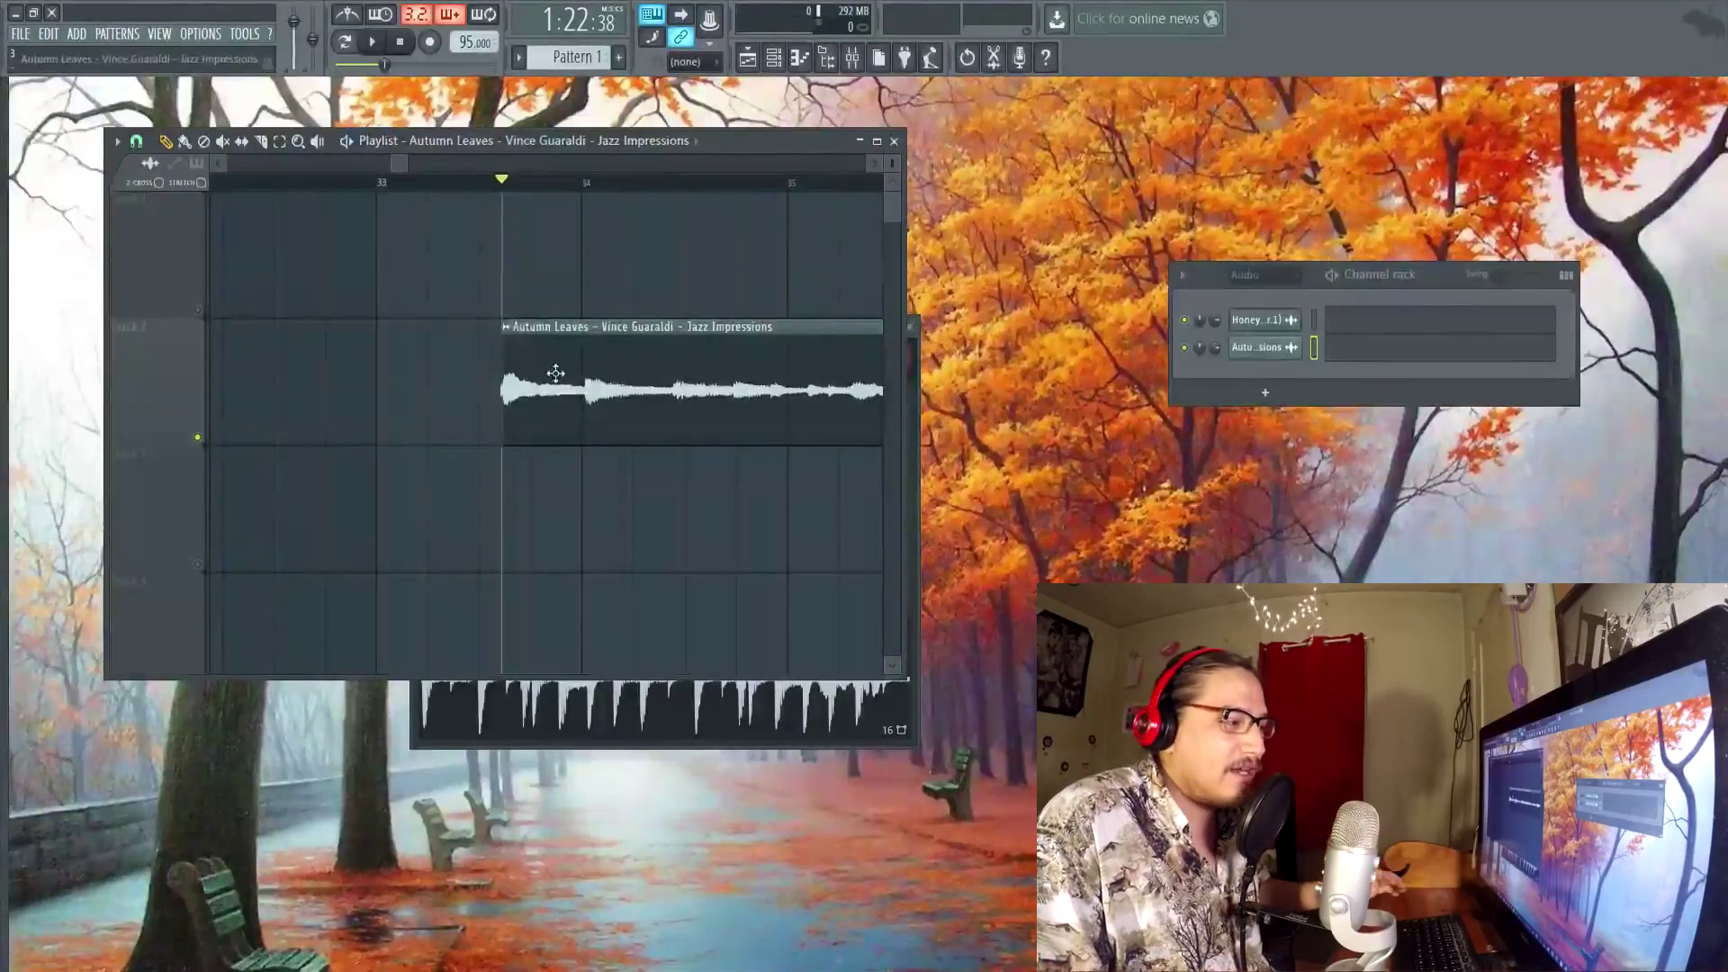
Step: Move the remaining Autumn Leaves clip to the start of track 2, under the drum clips
{"action": "scroll", "coordinate": [507, 191], "scroll_direction": "up", "scroll_amount": 3}
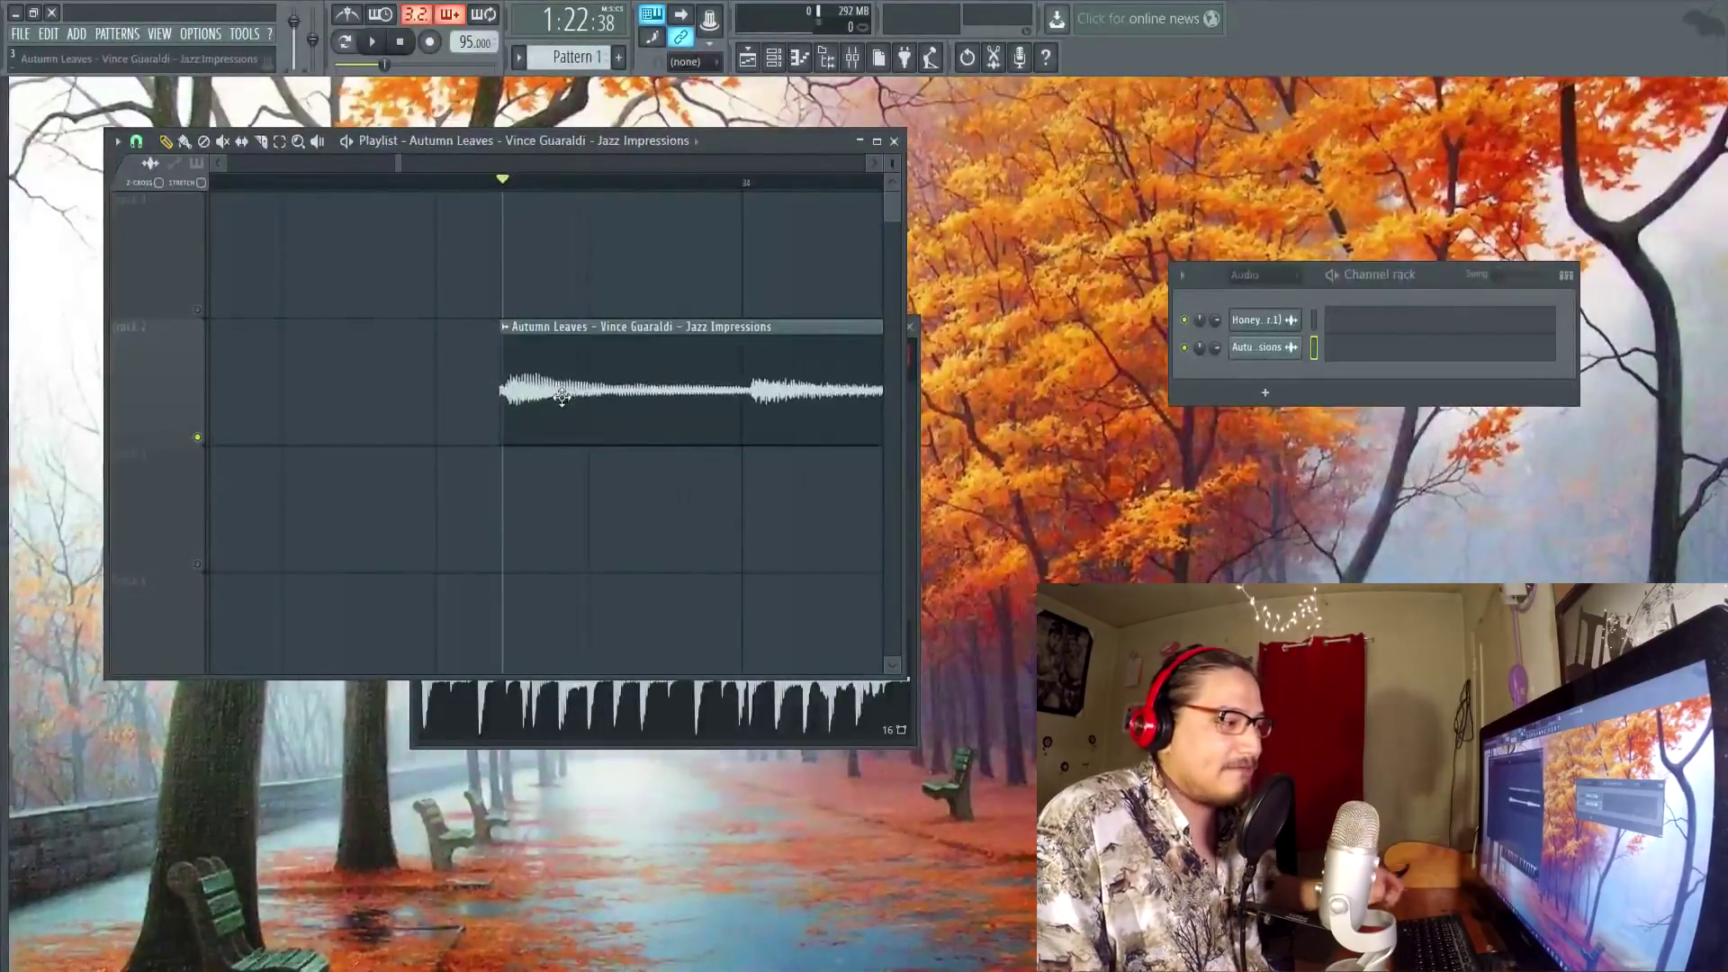
{"action": "scroll", "coordinate": [506, 191], "scroll_direction": "down", "scroll_amount": 3}
{"action": "left_click_drag", "start_coordinate": [397, 163], "coordinate": [245, 163]}
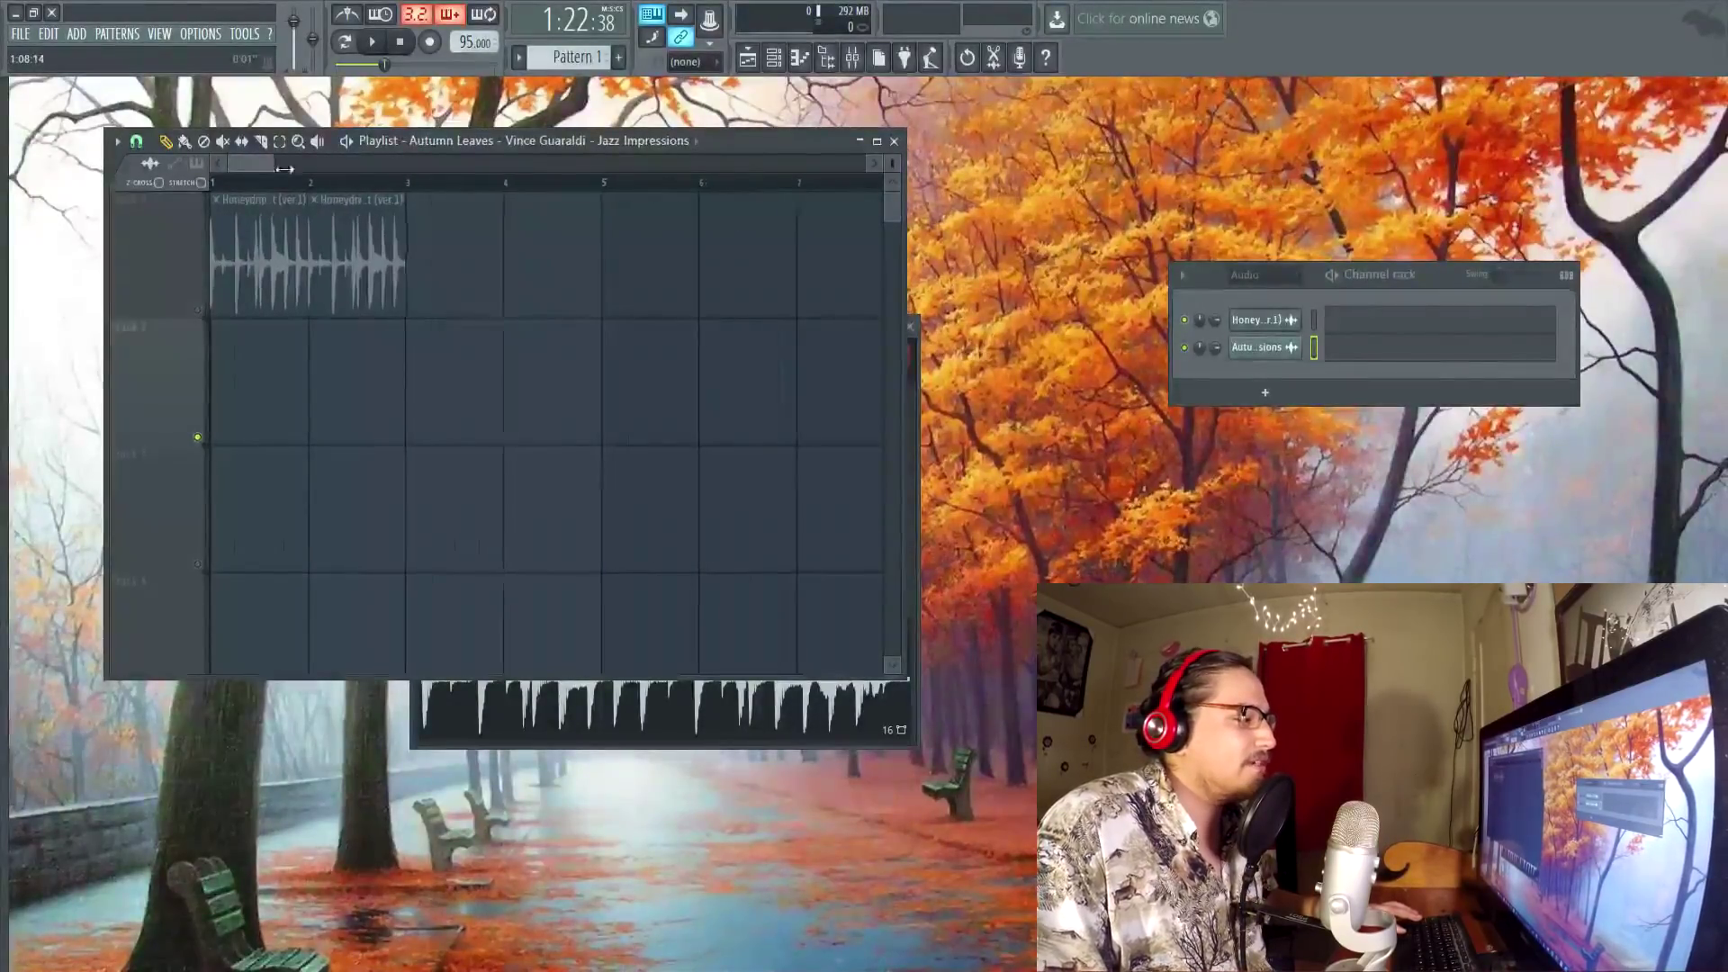
{"action": "scroll", "coordinate": [255, 181], "scroll_direction": "down", "scroll_amount": 5}
{"action": "left_click_drag", "start_coordinate": [719, 357], "coordinate": [294, 357]}
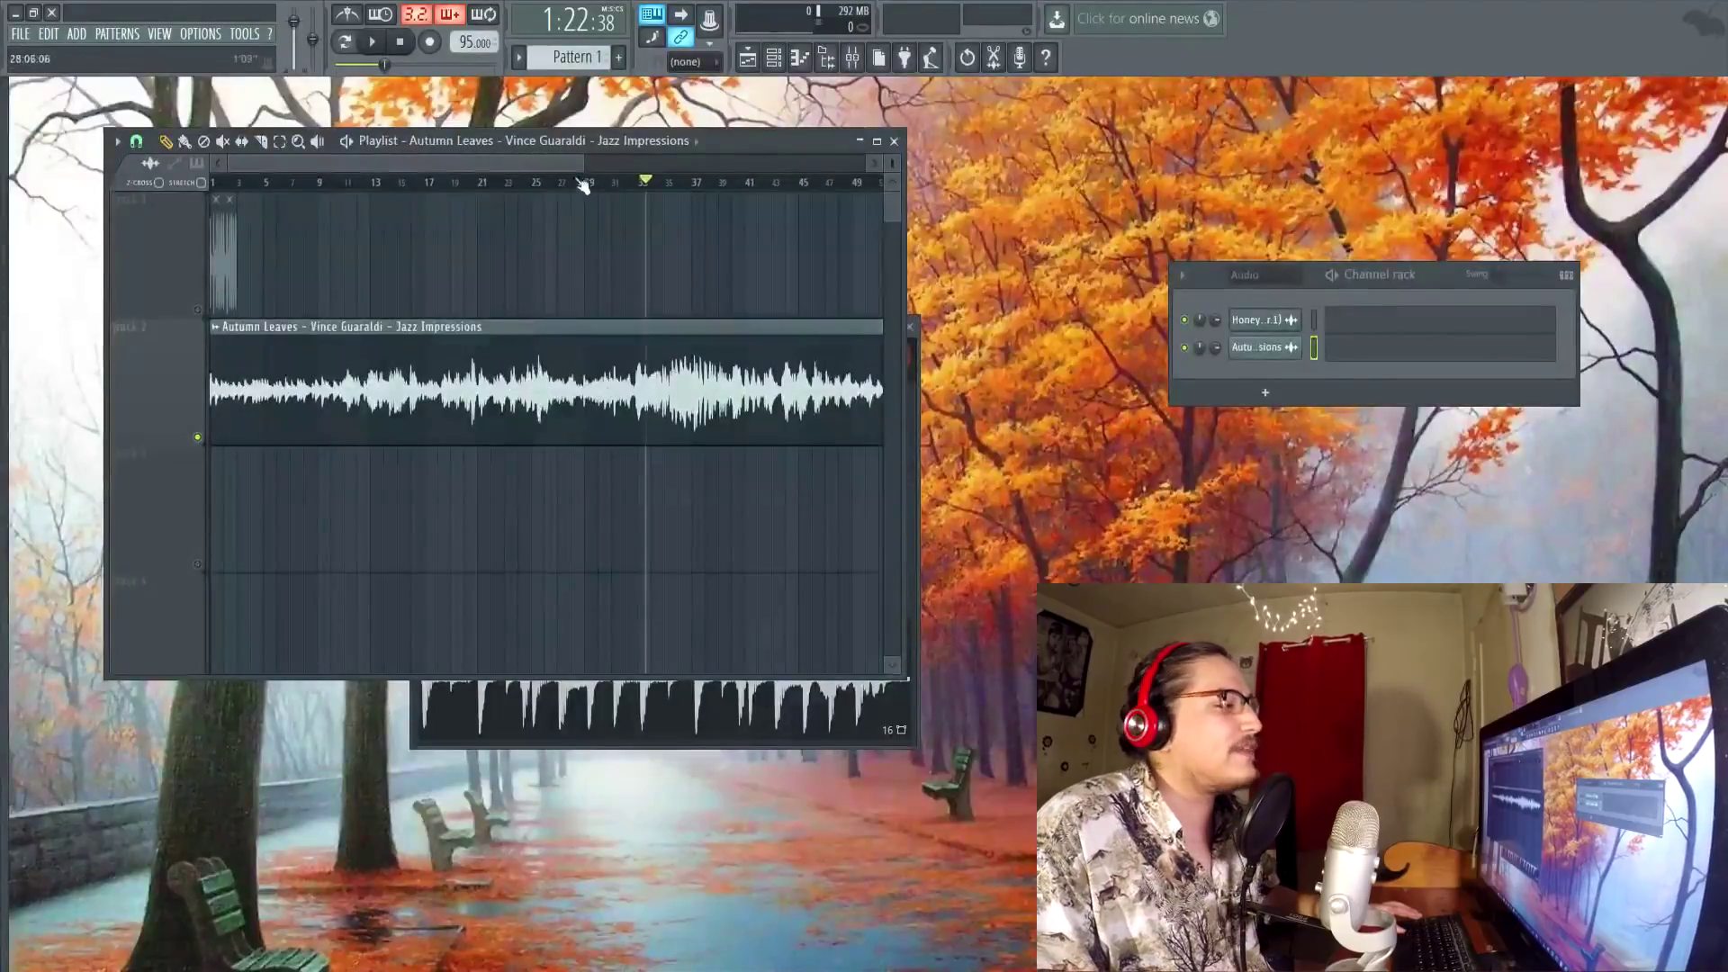
Step: Play the sample, slice it near the middle of bar 4 where the phrase ends, and delete the part after the cut
{"action": "left_click_drag", "start_coordinate": [579, 163], "coordinate": [254, 163]}
{"action": "key", "text": "space"}
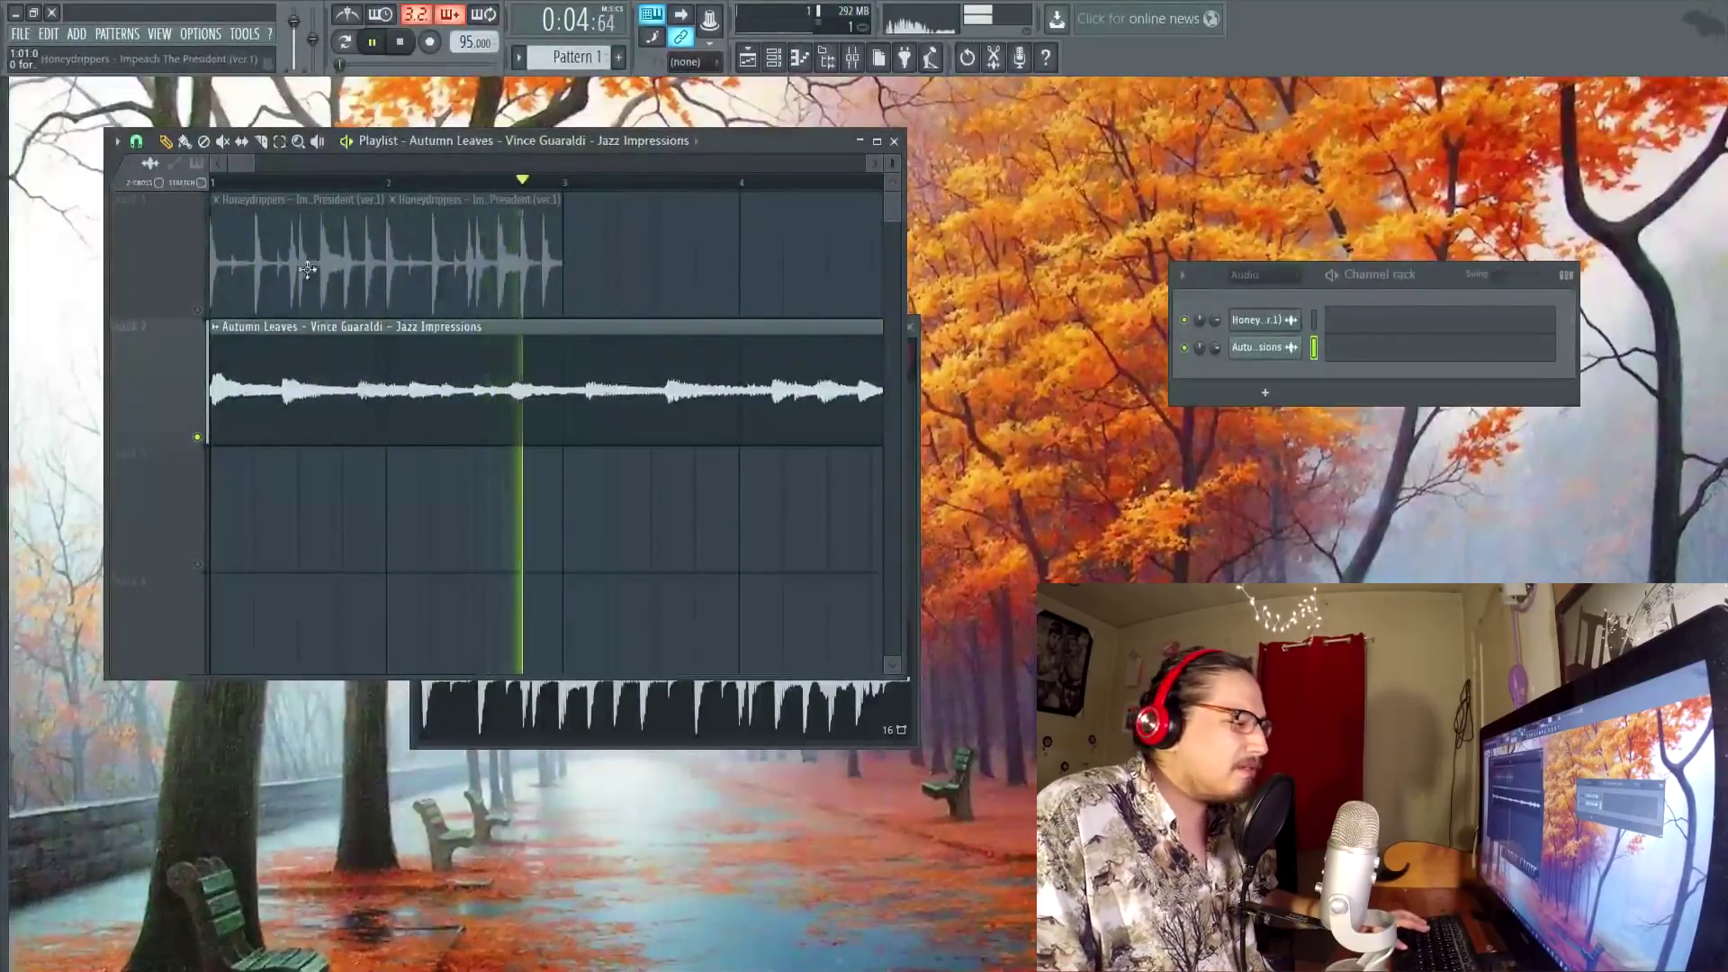
{"action": "left_click", "coordinate": [262, 142]}
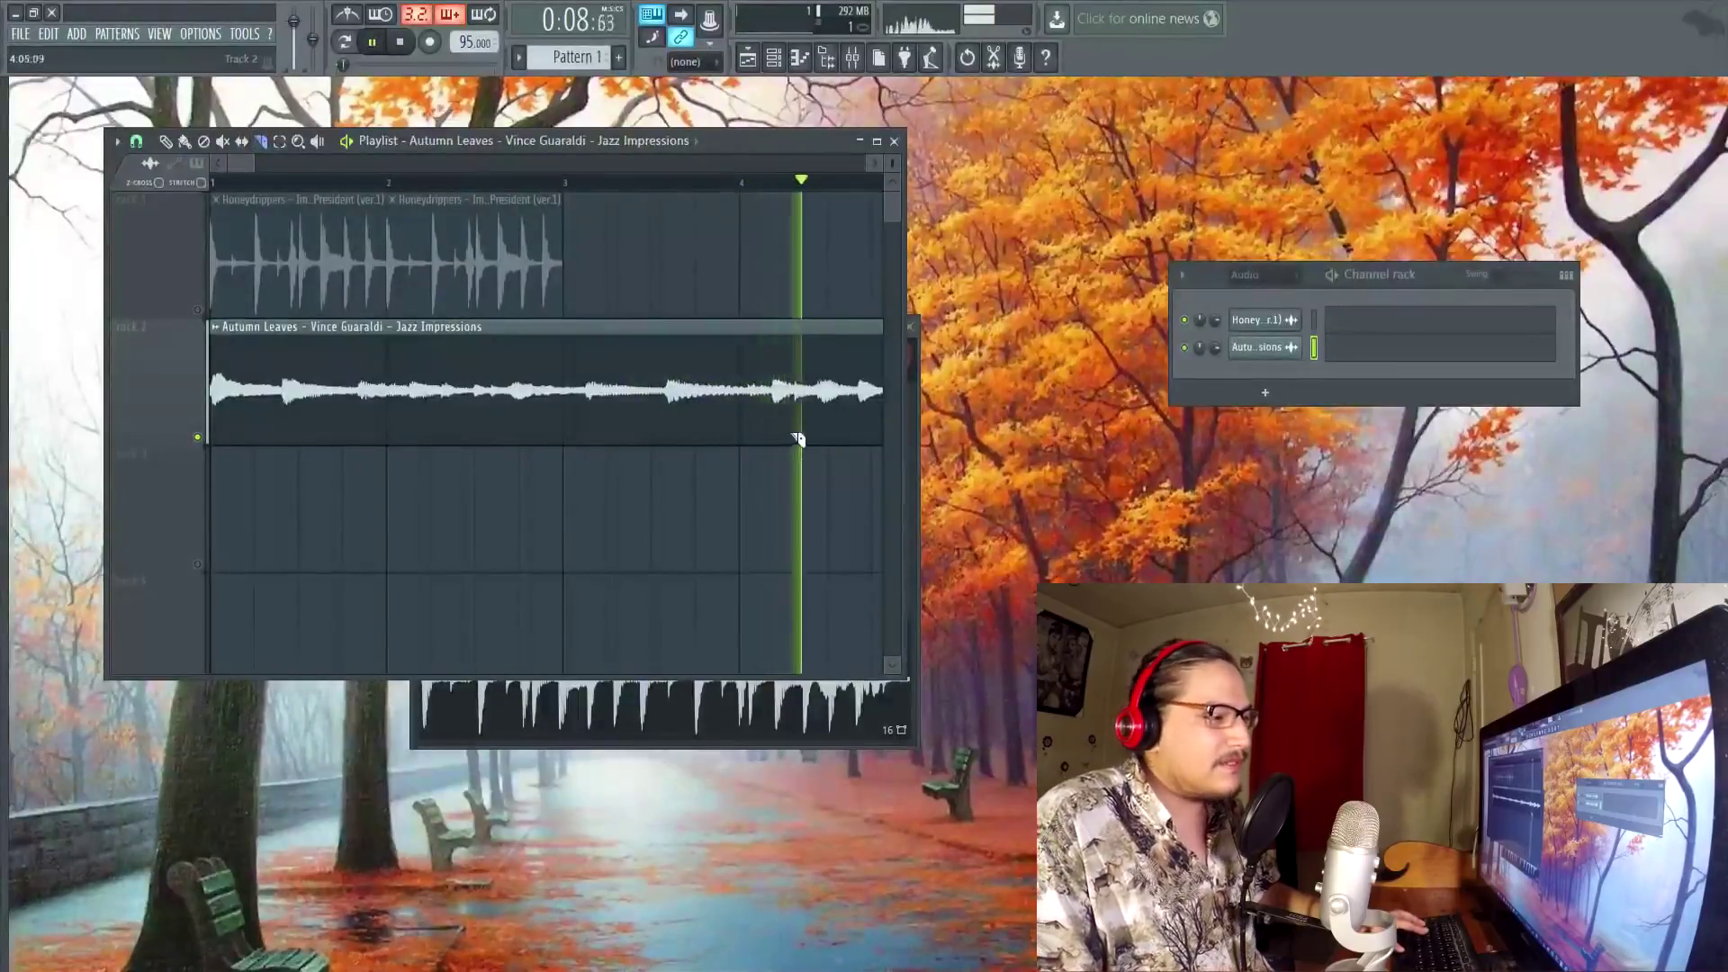
{"action": "key", "text": "space"}
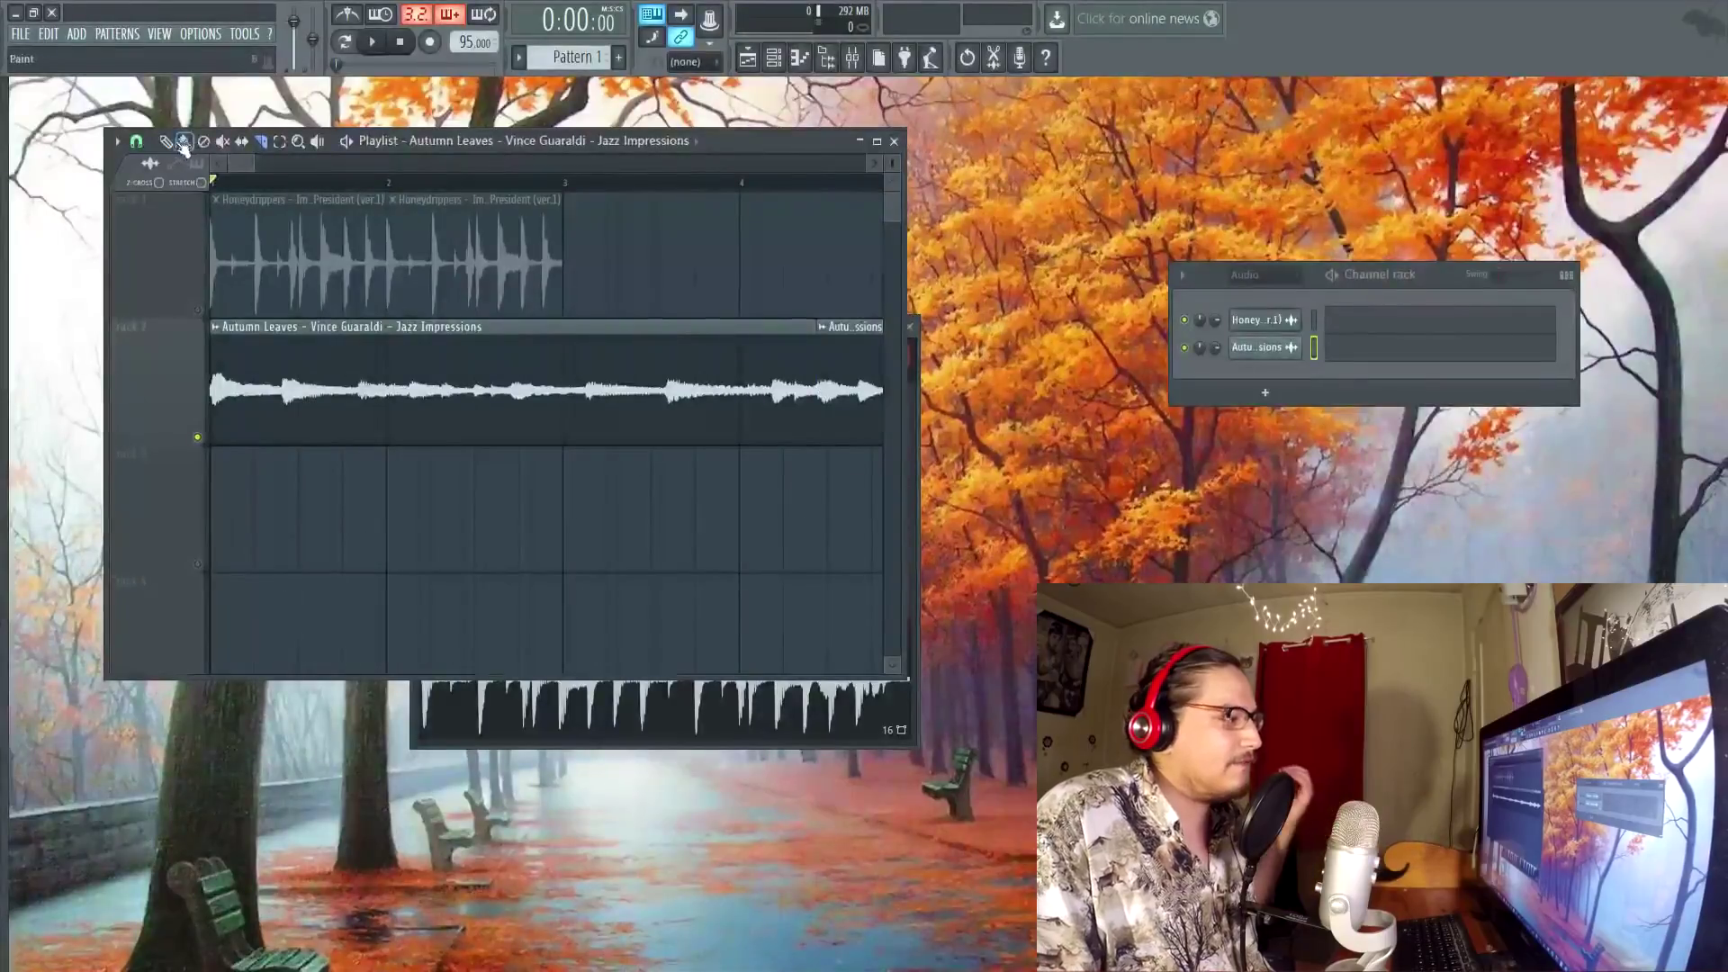
{"action": "left_click_drag", "start_coordinate": [257, 169], "coordinate": [270, 170]}
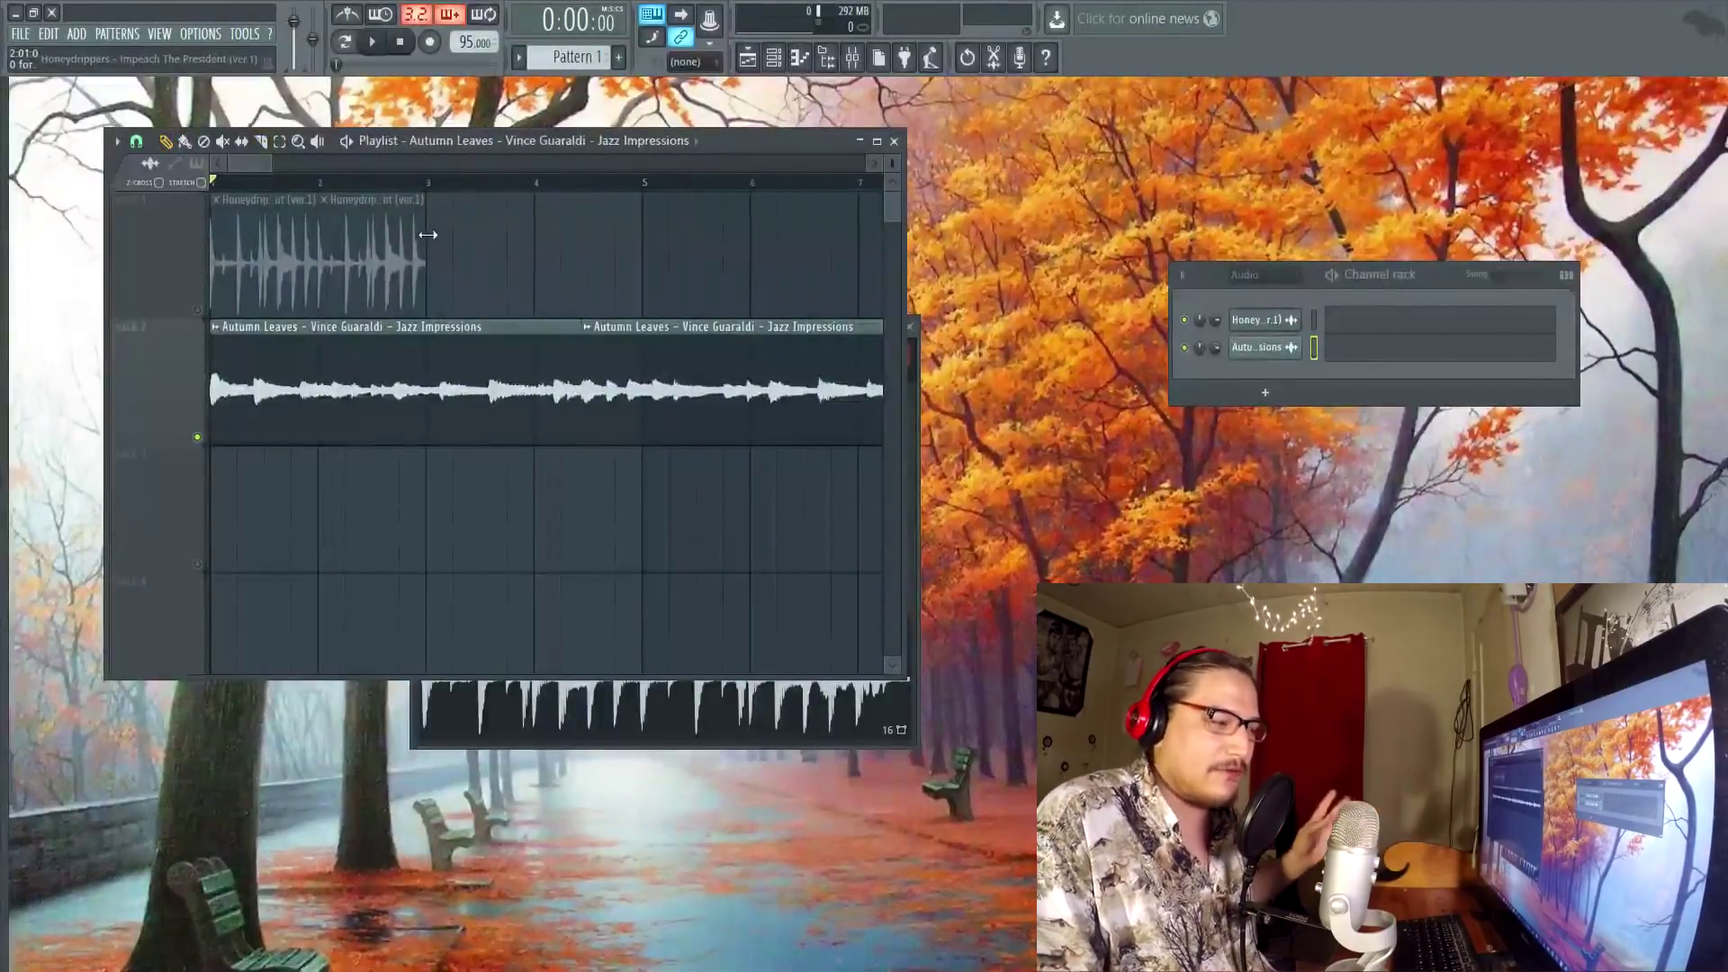
{"action": "right_click", "coordinate": [596, 350]}
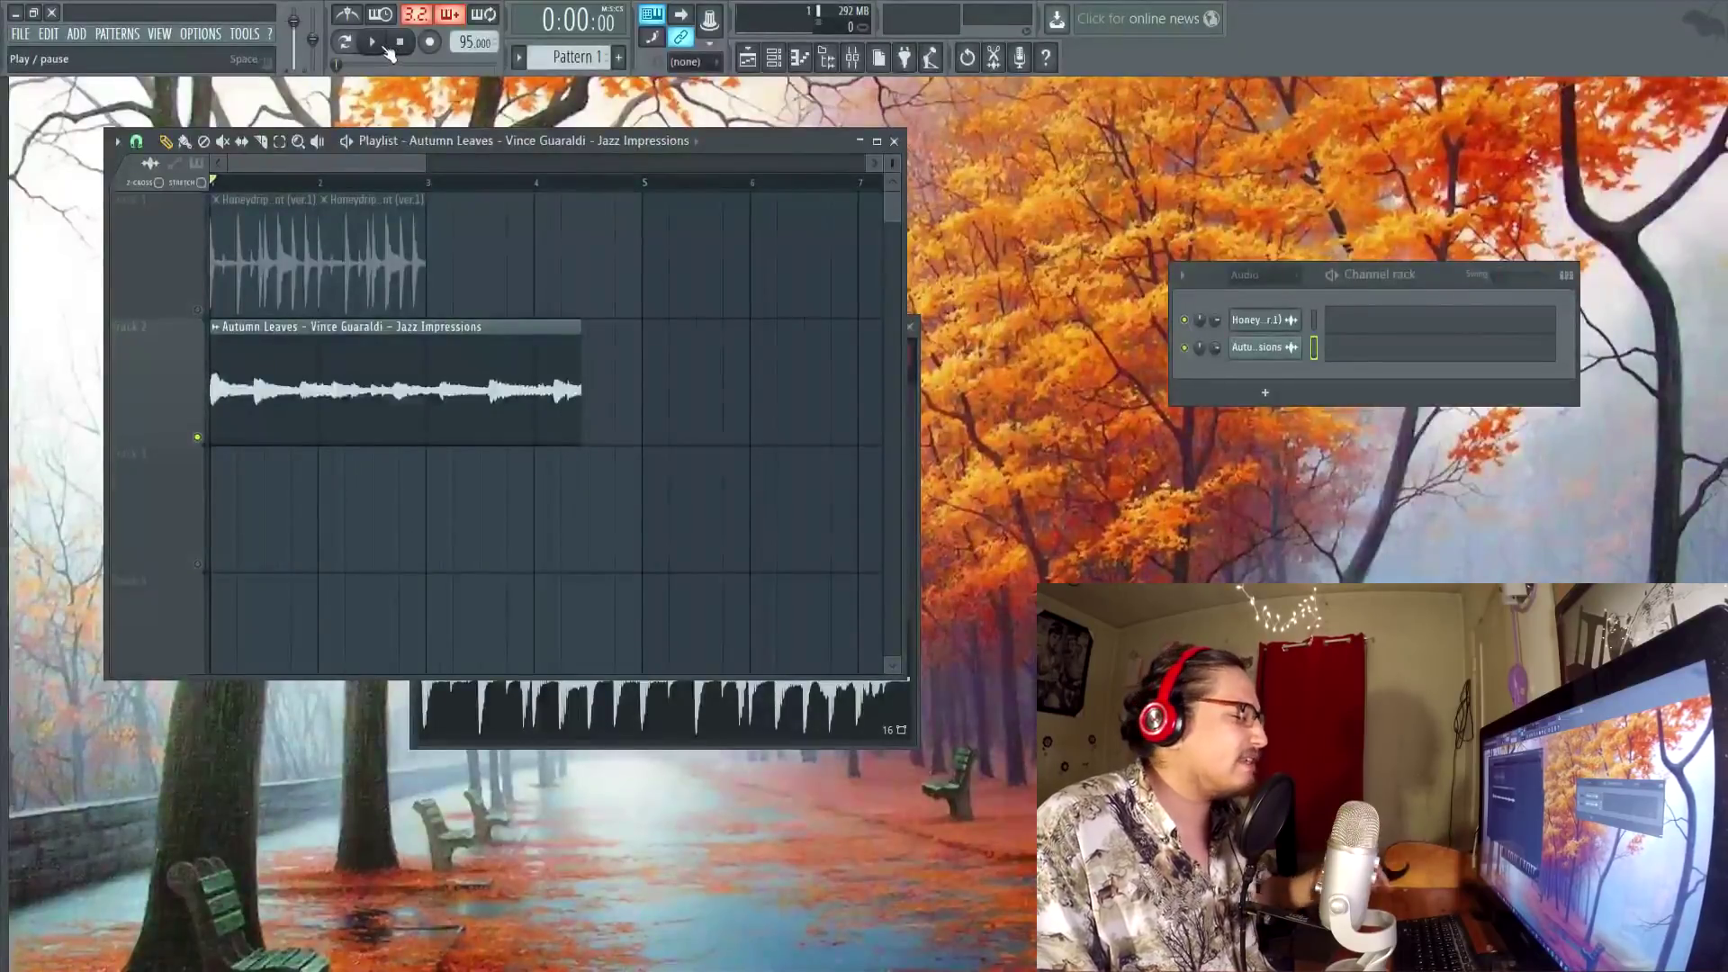
Step: Play the trimmed phrase, select all clips as the loop region, and stop playback
{"action": "key", "text": "space"}
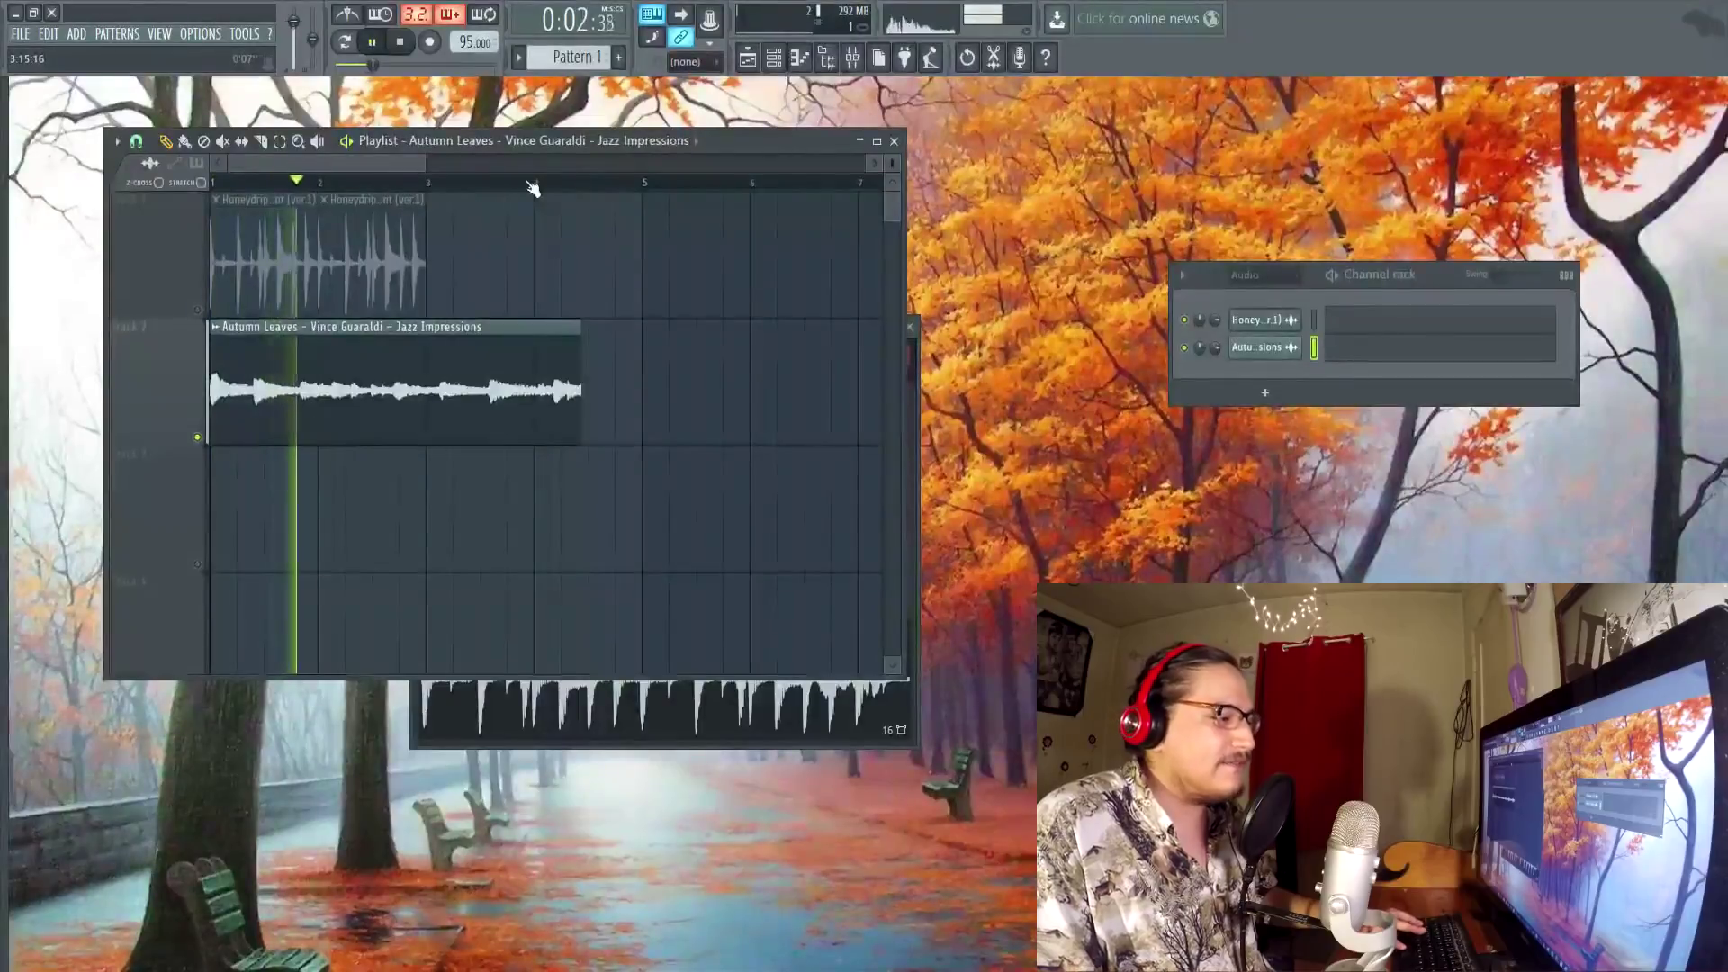
{"action": "key", "text": "ctrl+a"}
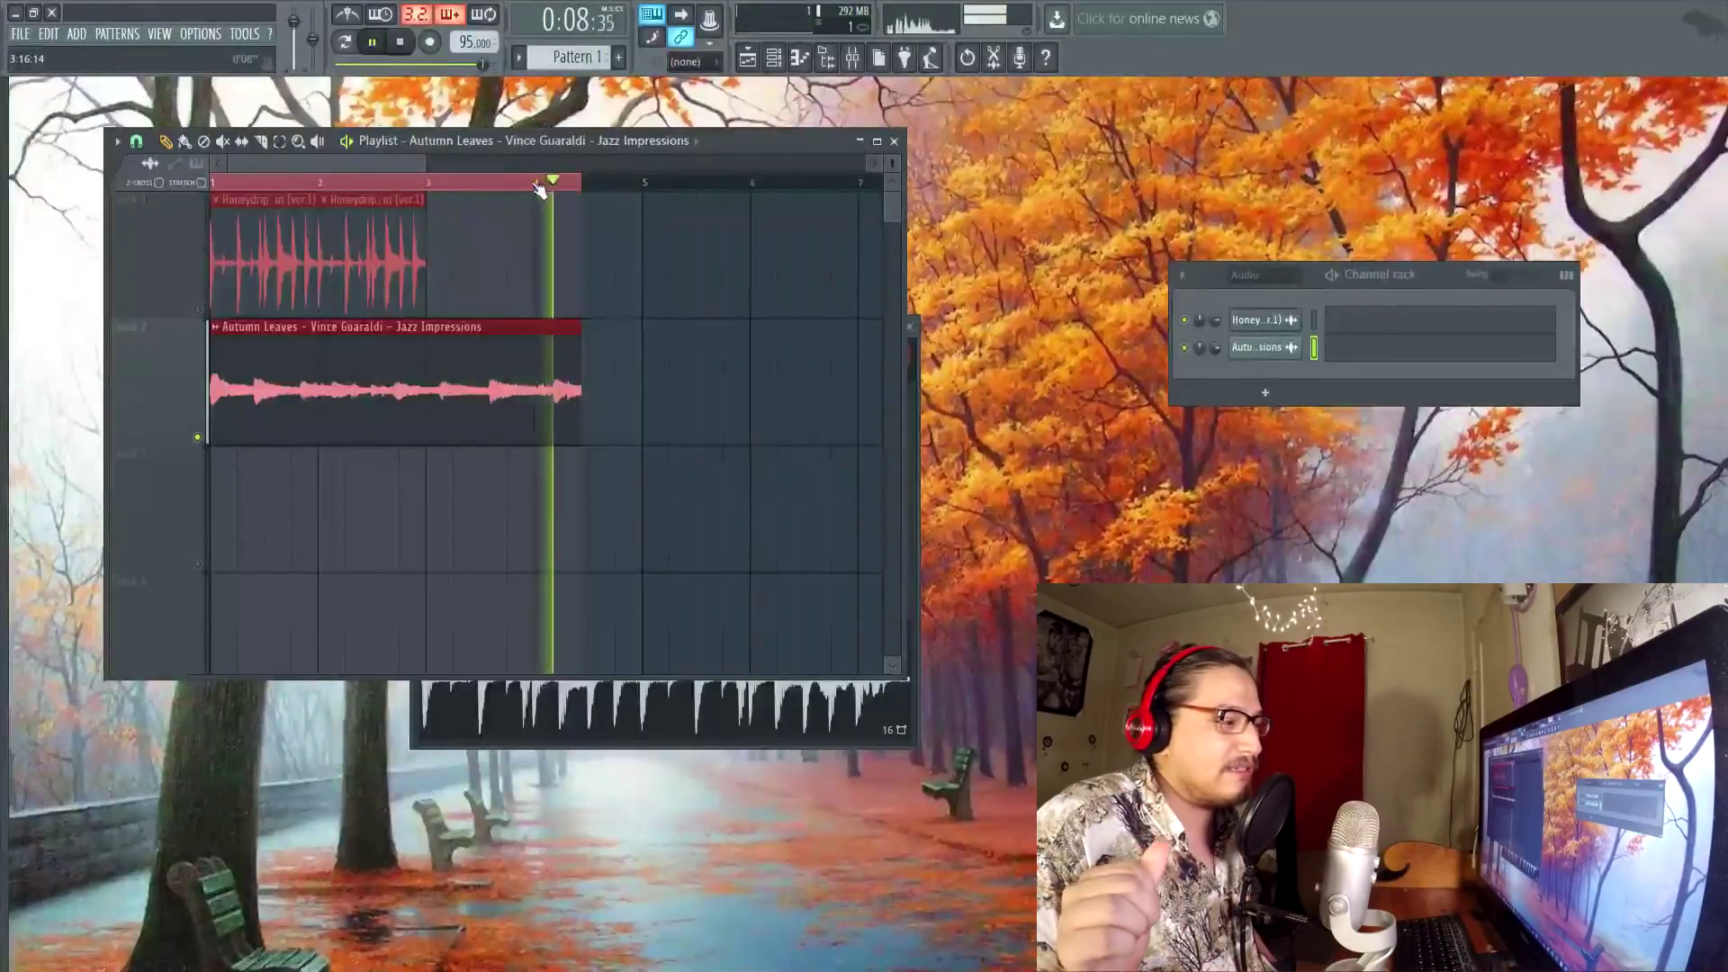
{"action": "key", "text": "space"}
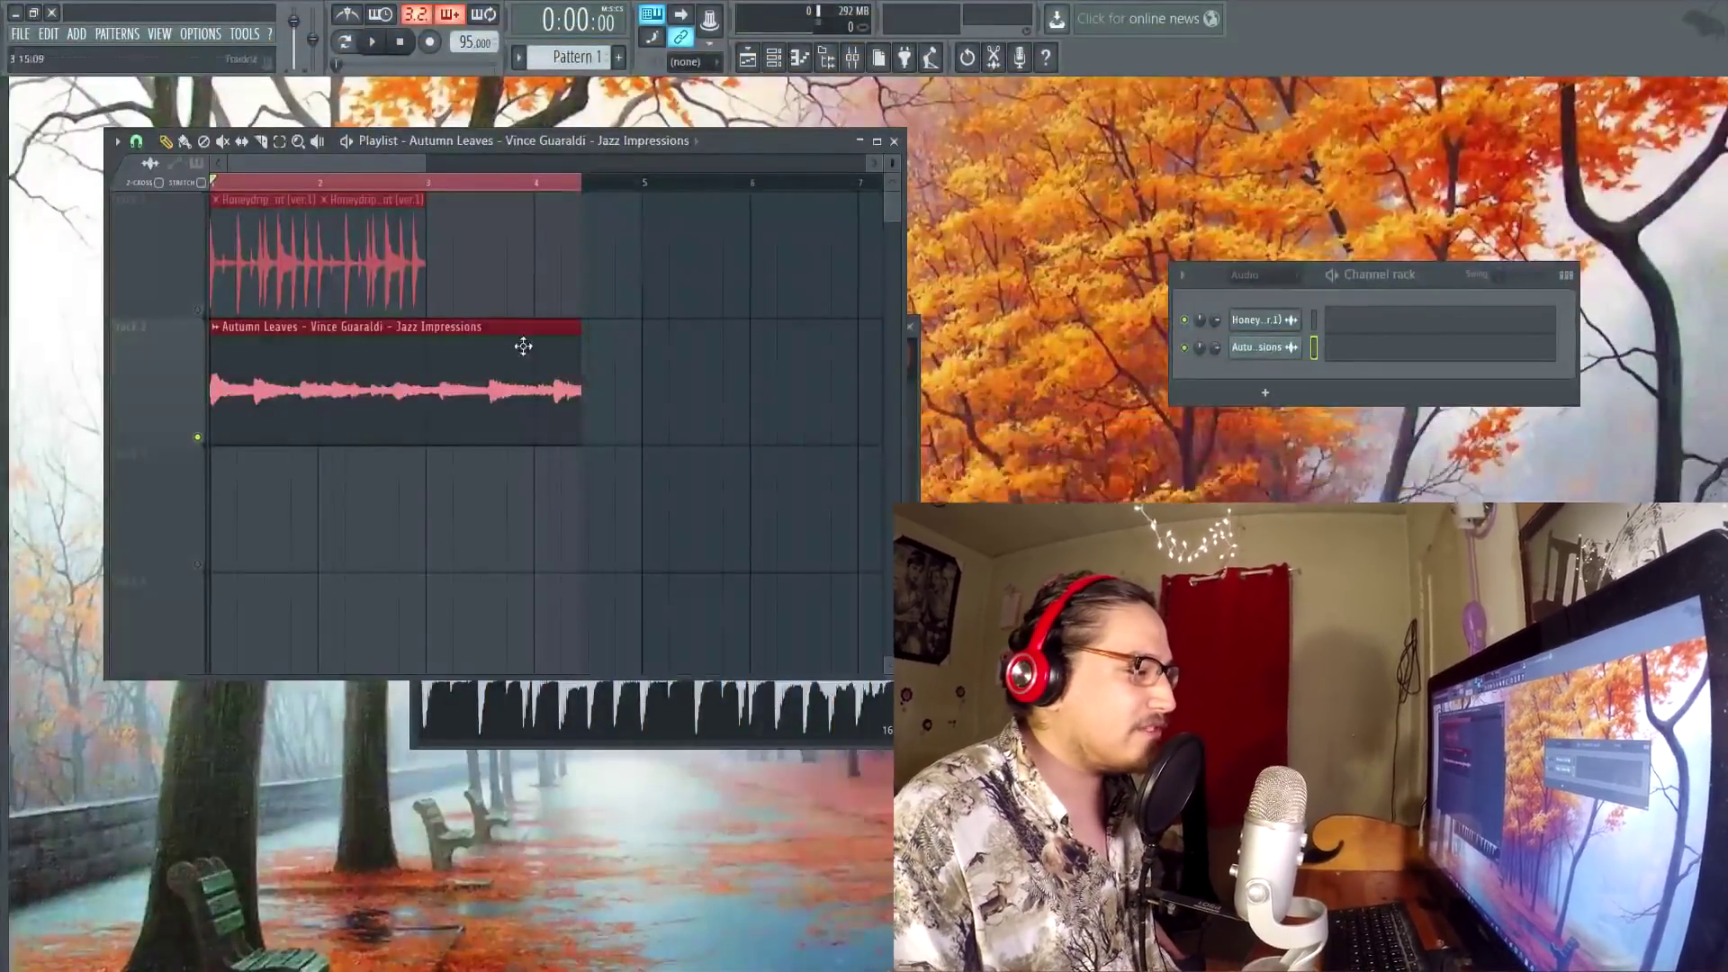
{"action": "double_click", "coordinate": [521, 347]}
{"action": "left_click_drag", "start_coordinate": [465, 226], "coordinate": [917, 284]}
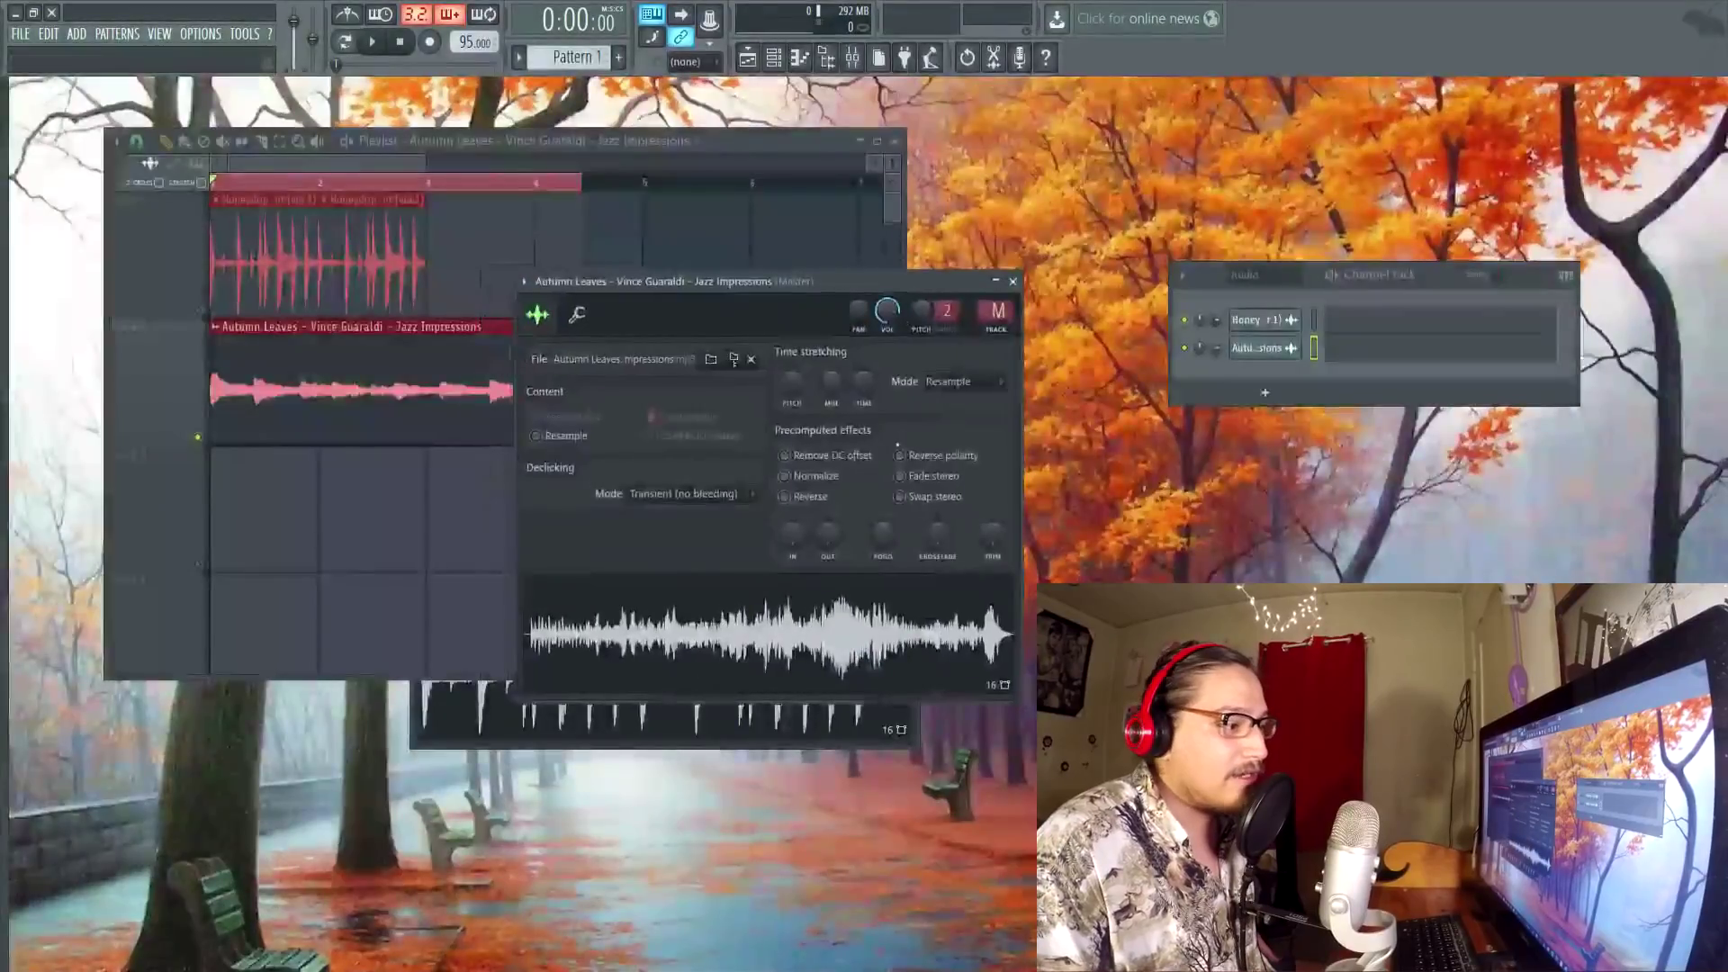
{"action": "right_click", "coordinate": [869, 389]}
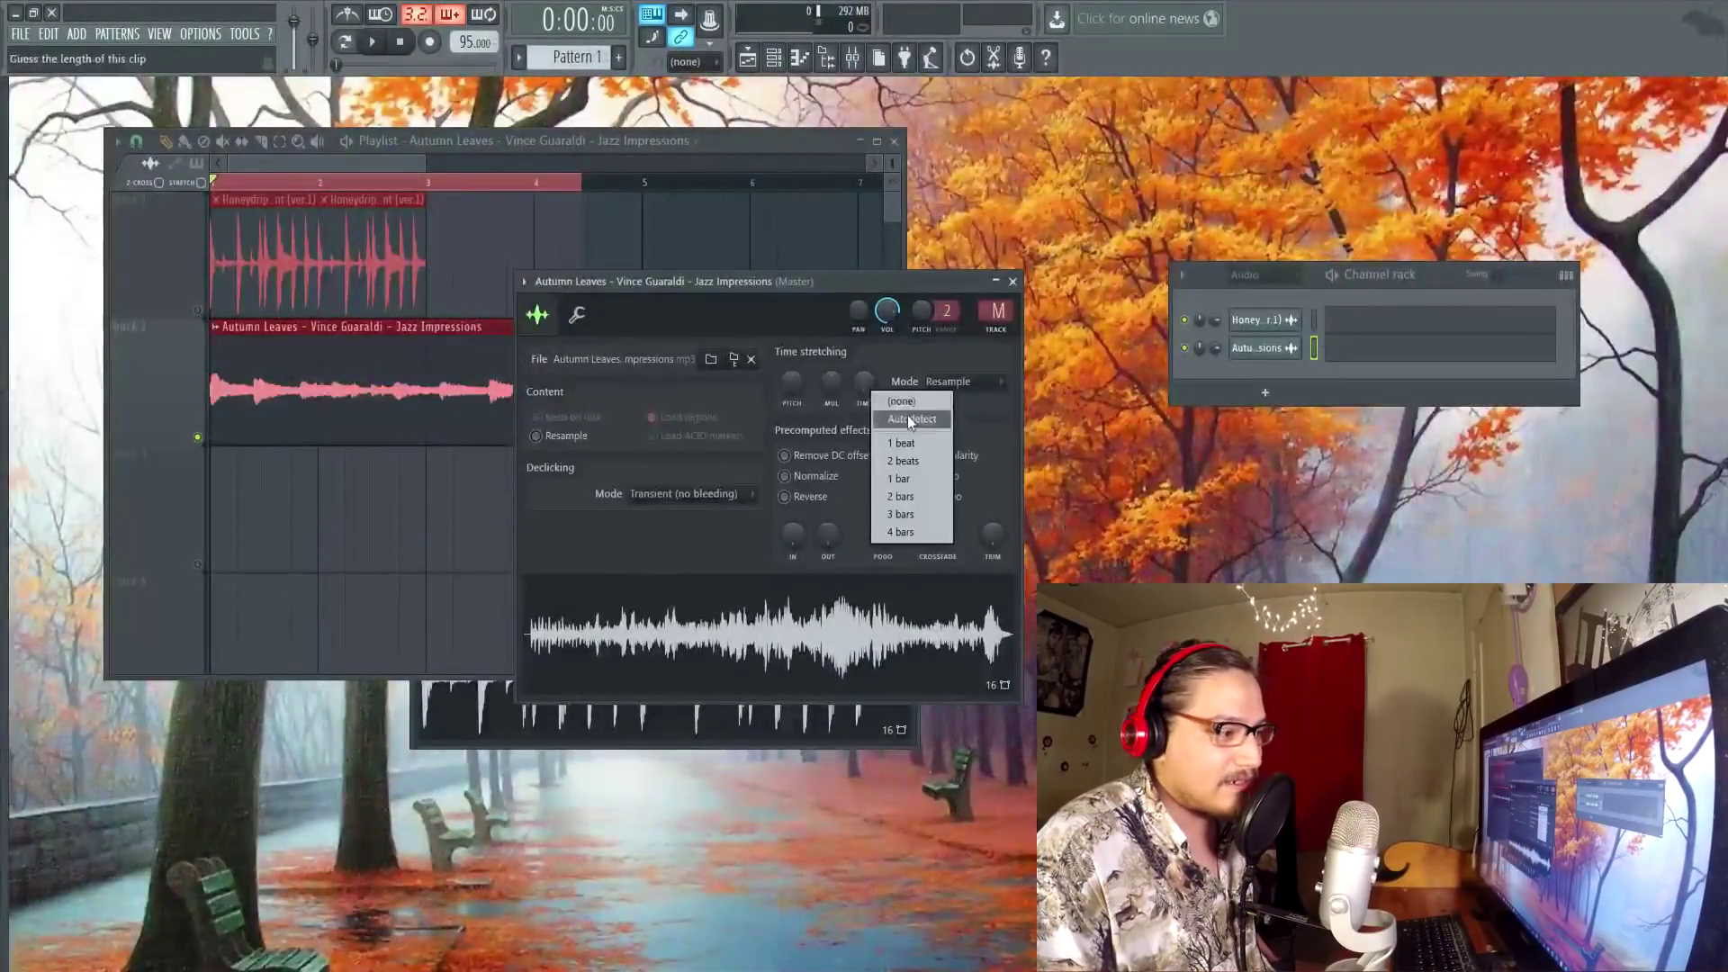
{"action": "left_click", "coordinate": [826, 363]}
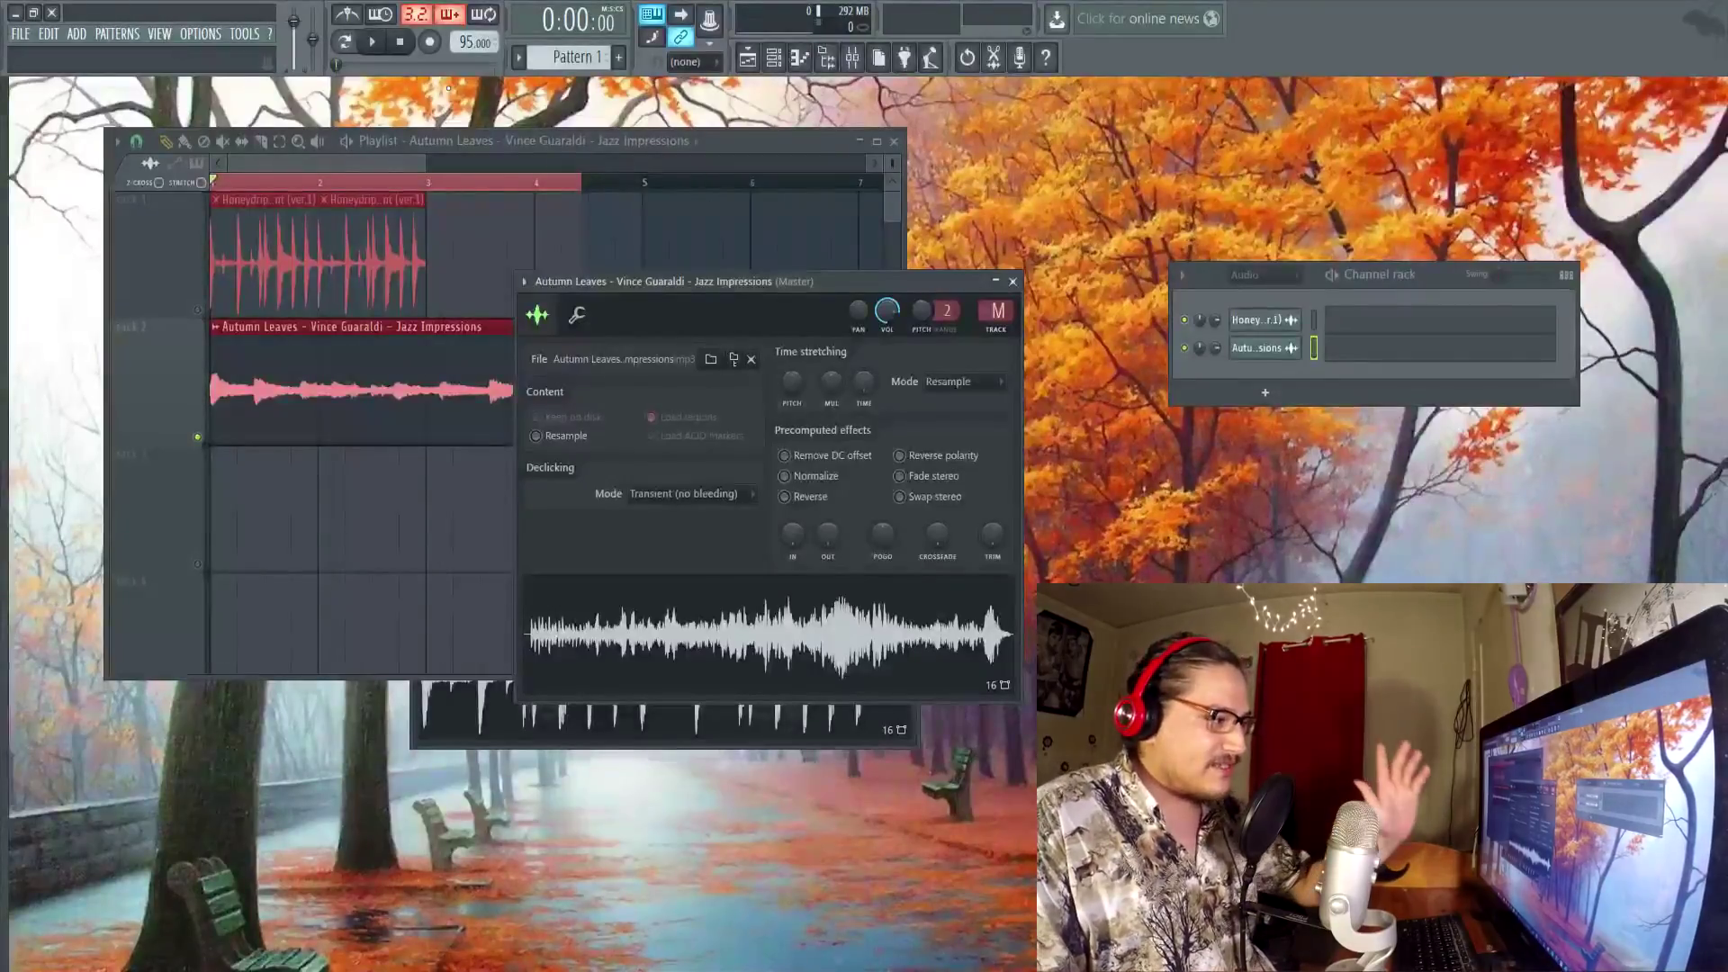
Step: Autodetect the Honeydrippers sample's stretch time using the project tempo of 95 BPM and close its channel settings
{"action": "double_click", "coordinate": [357, 268]}
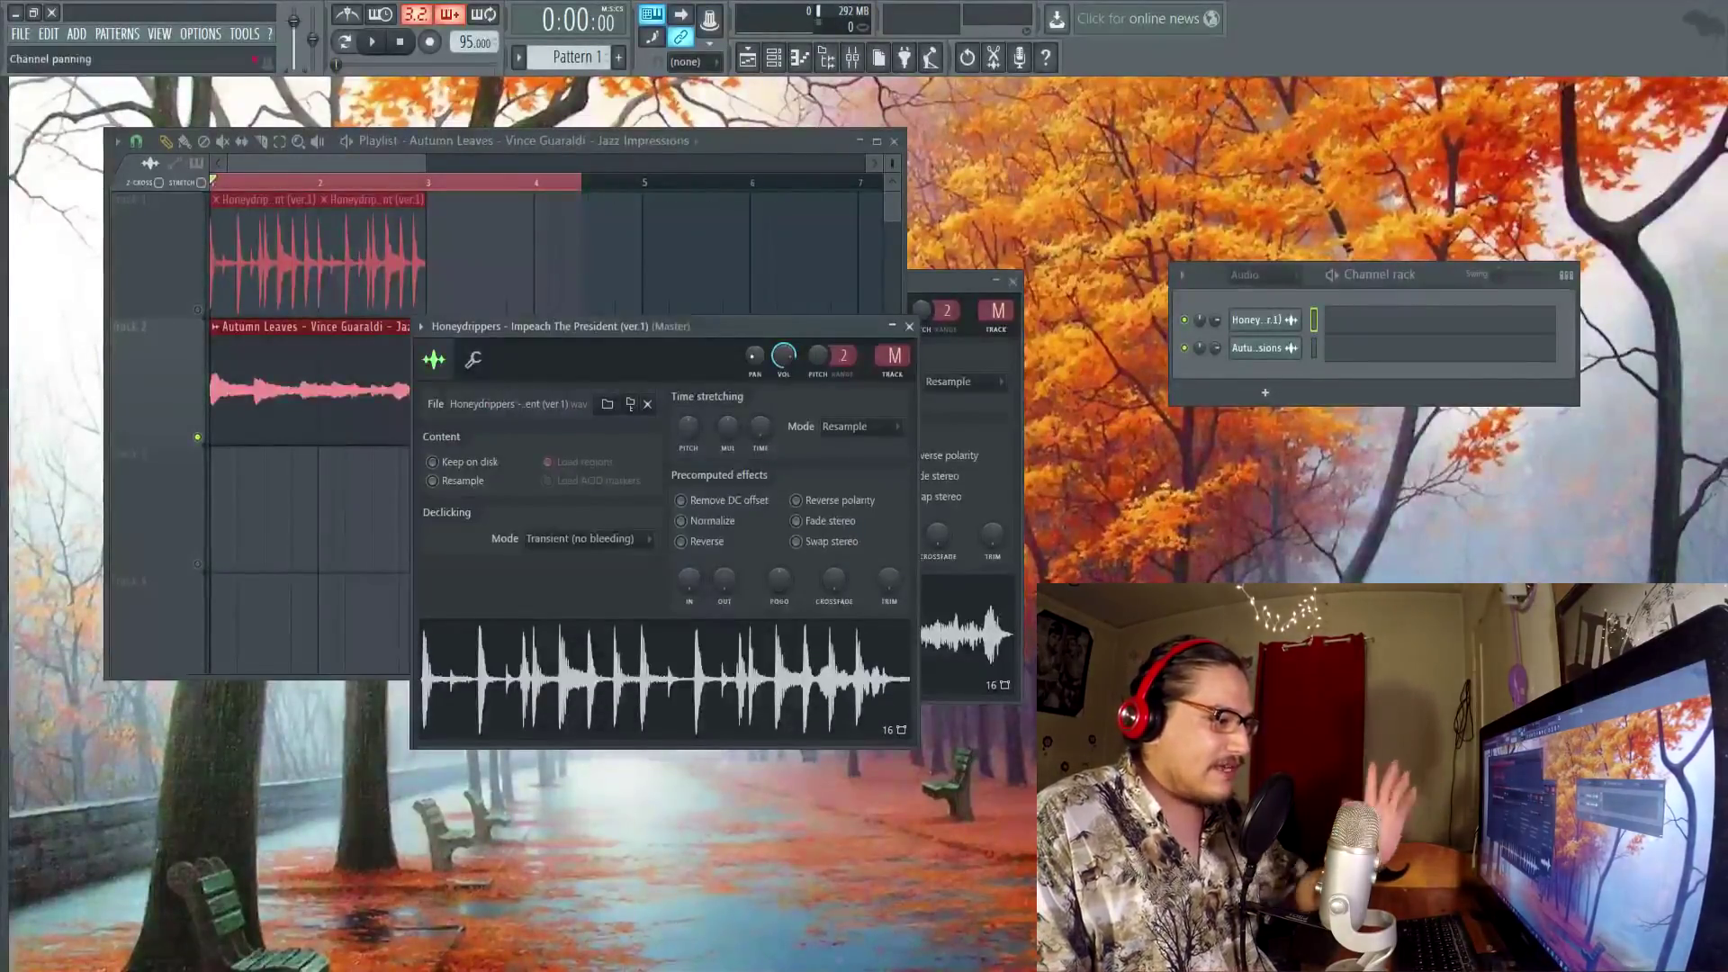
{"action": "right_click", "coordinate": [764, 435]}
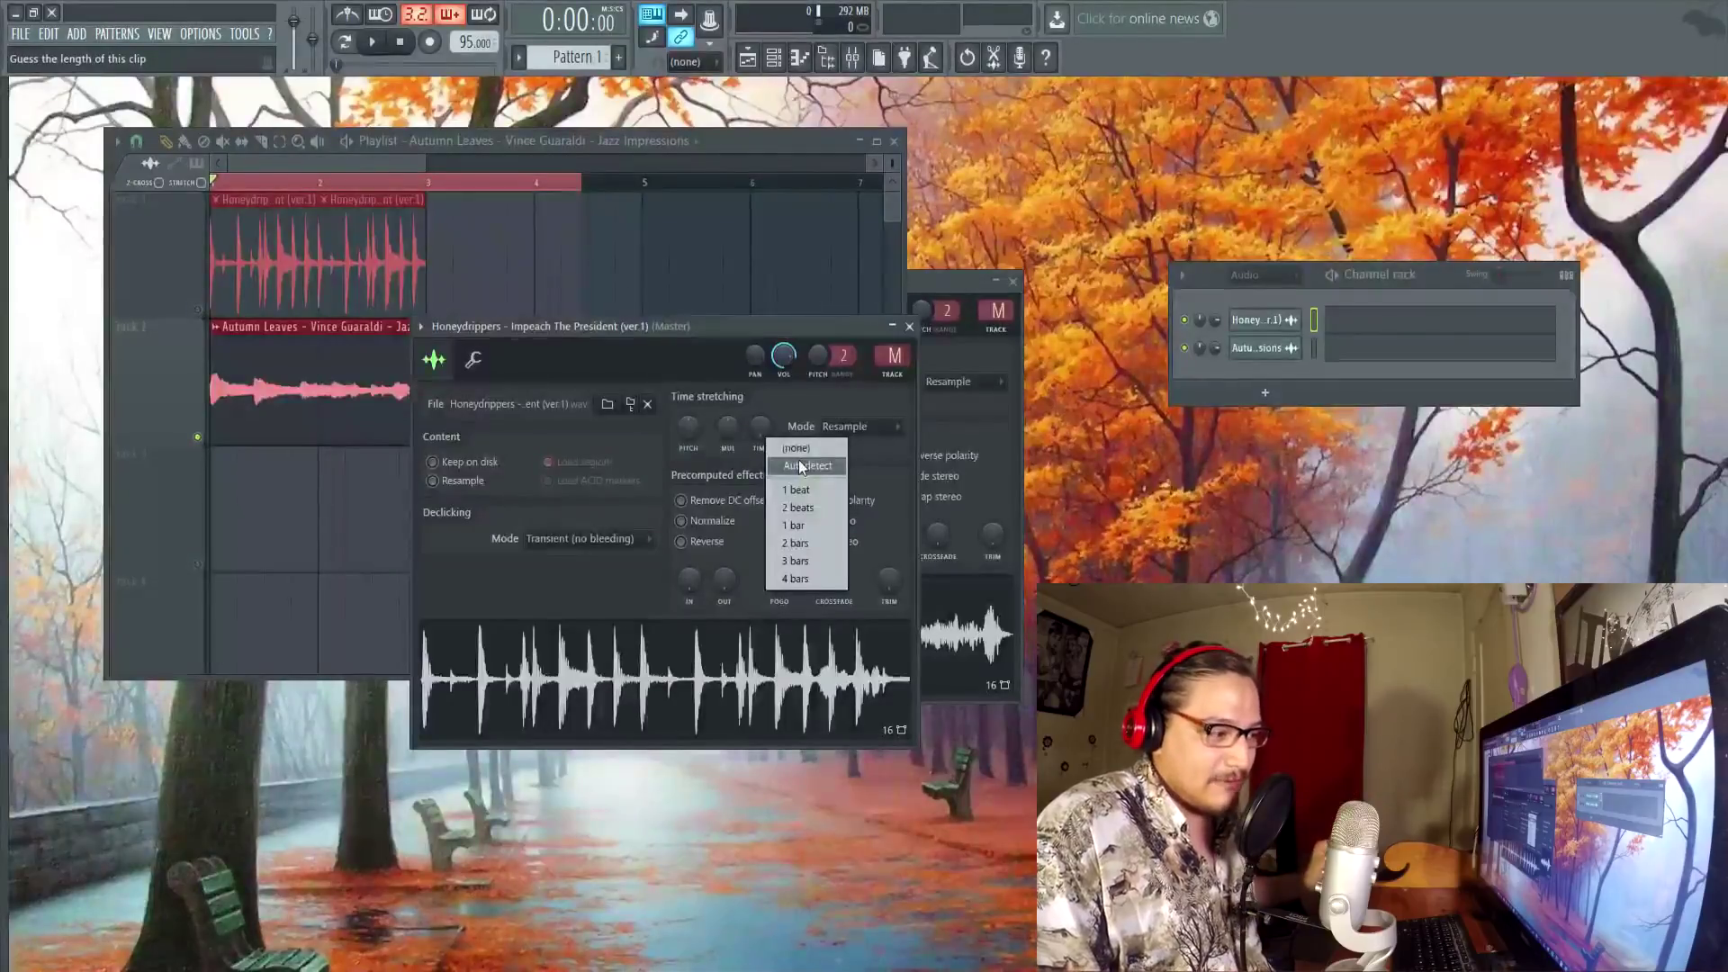
{"action": "left_click", "coordinate": [803, 466]}
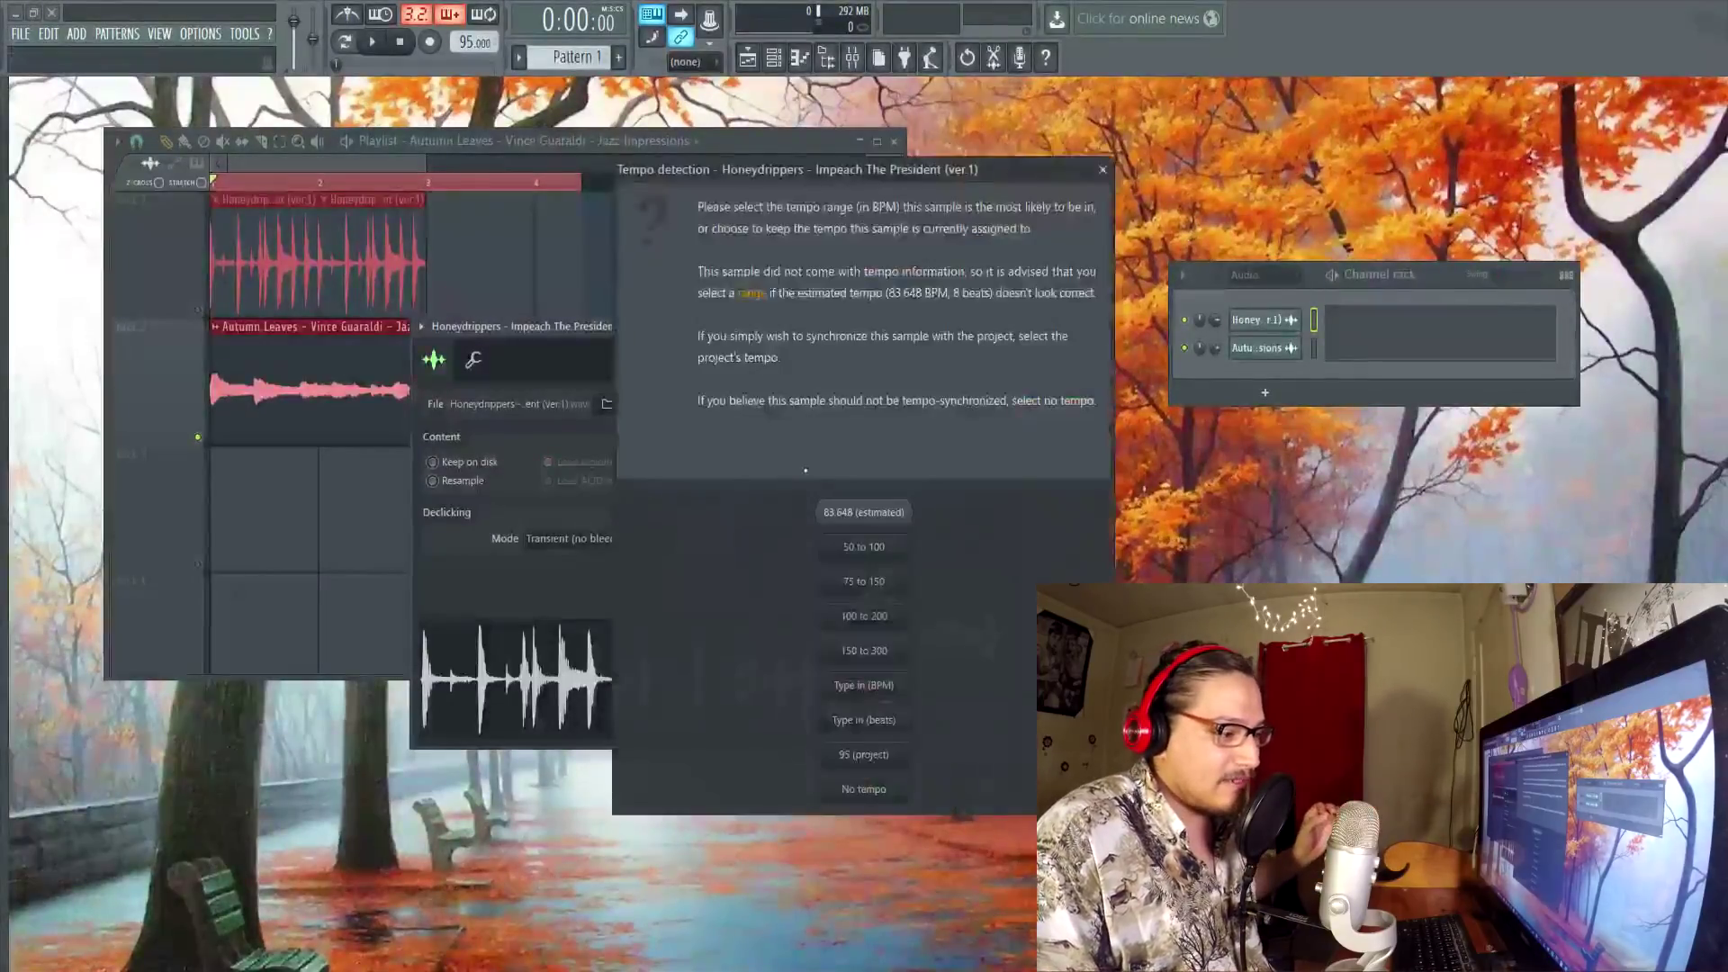
{"action": "left_click", "coordinate": [891, 761]}
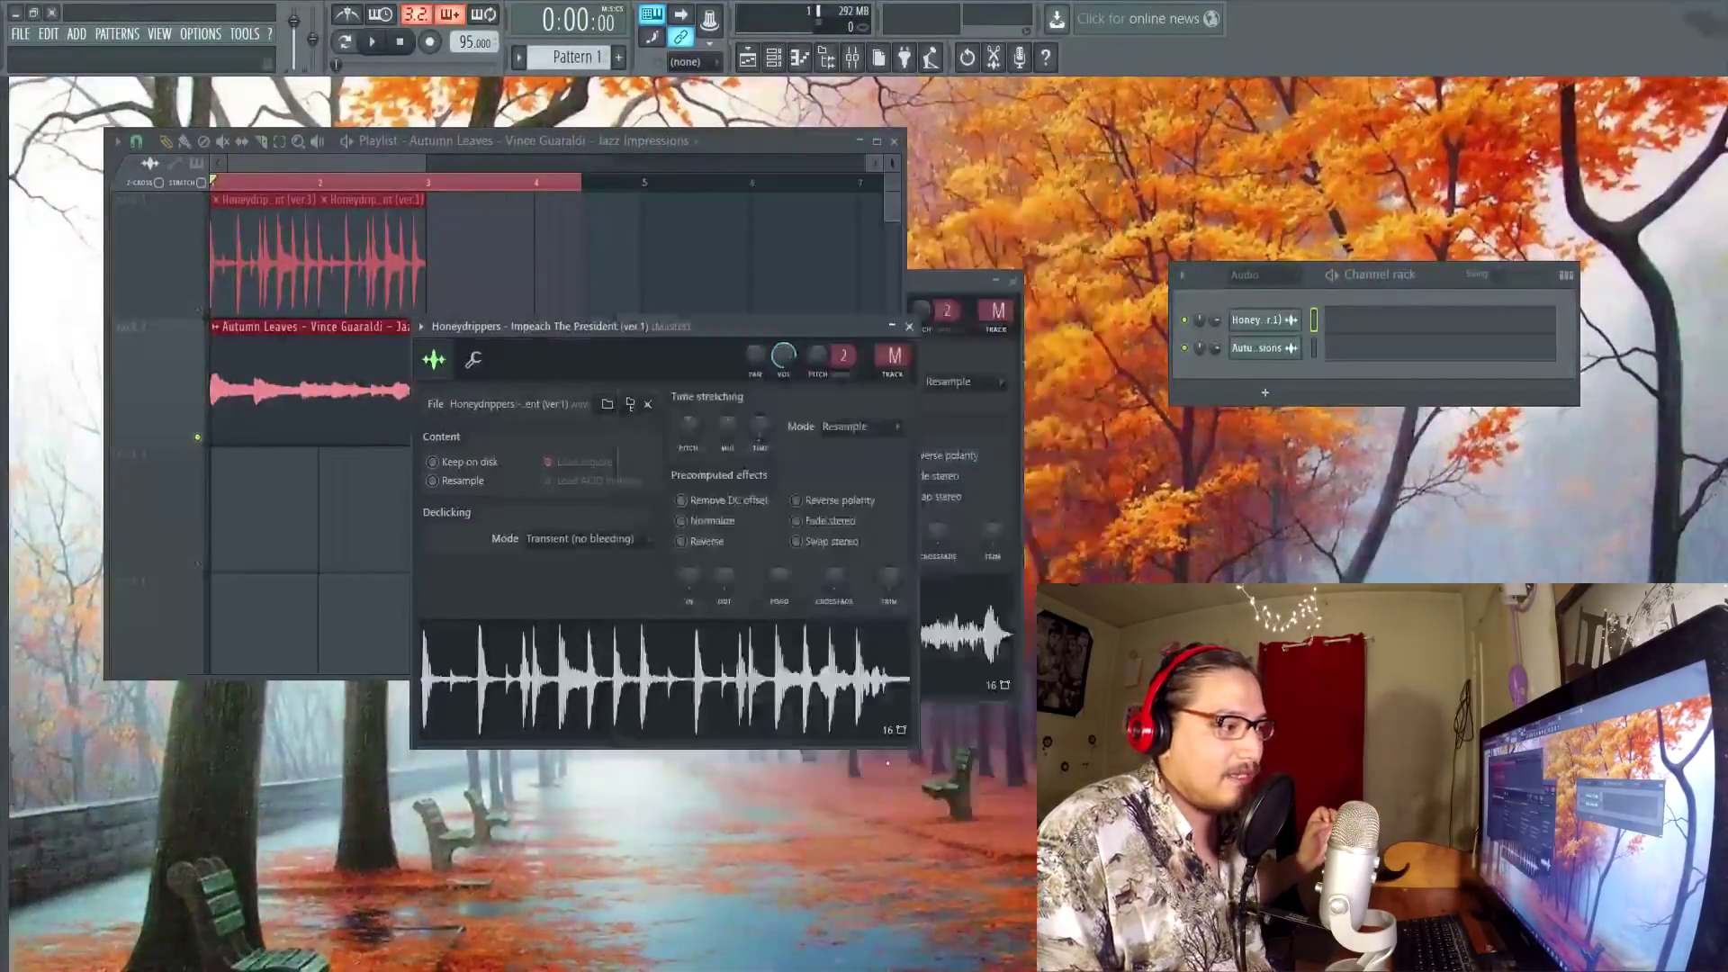
{"action": "left_click", "coordinate": [909, 327]}
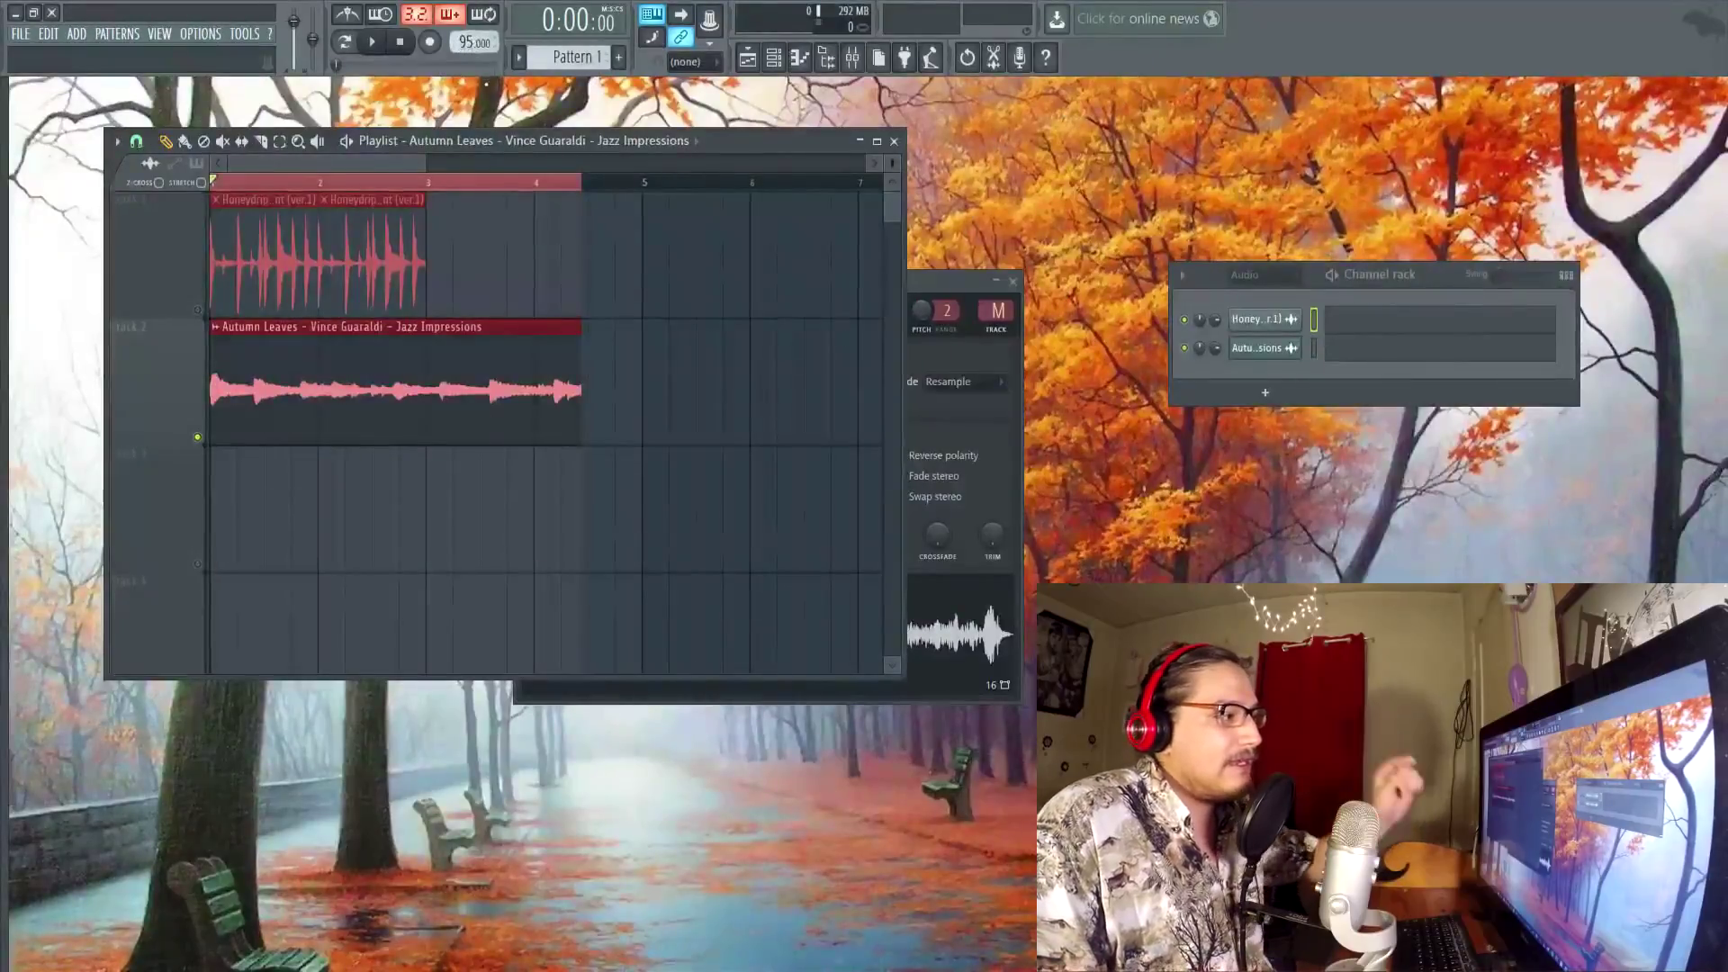
Step: Lower the project tempo to 55 BPM so the Autumn Leaves phrase spans roughly the two drum bars
{"action": "left_click_drag", "start_coordinate": [474, 42], "coordinate": [475, 71]}
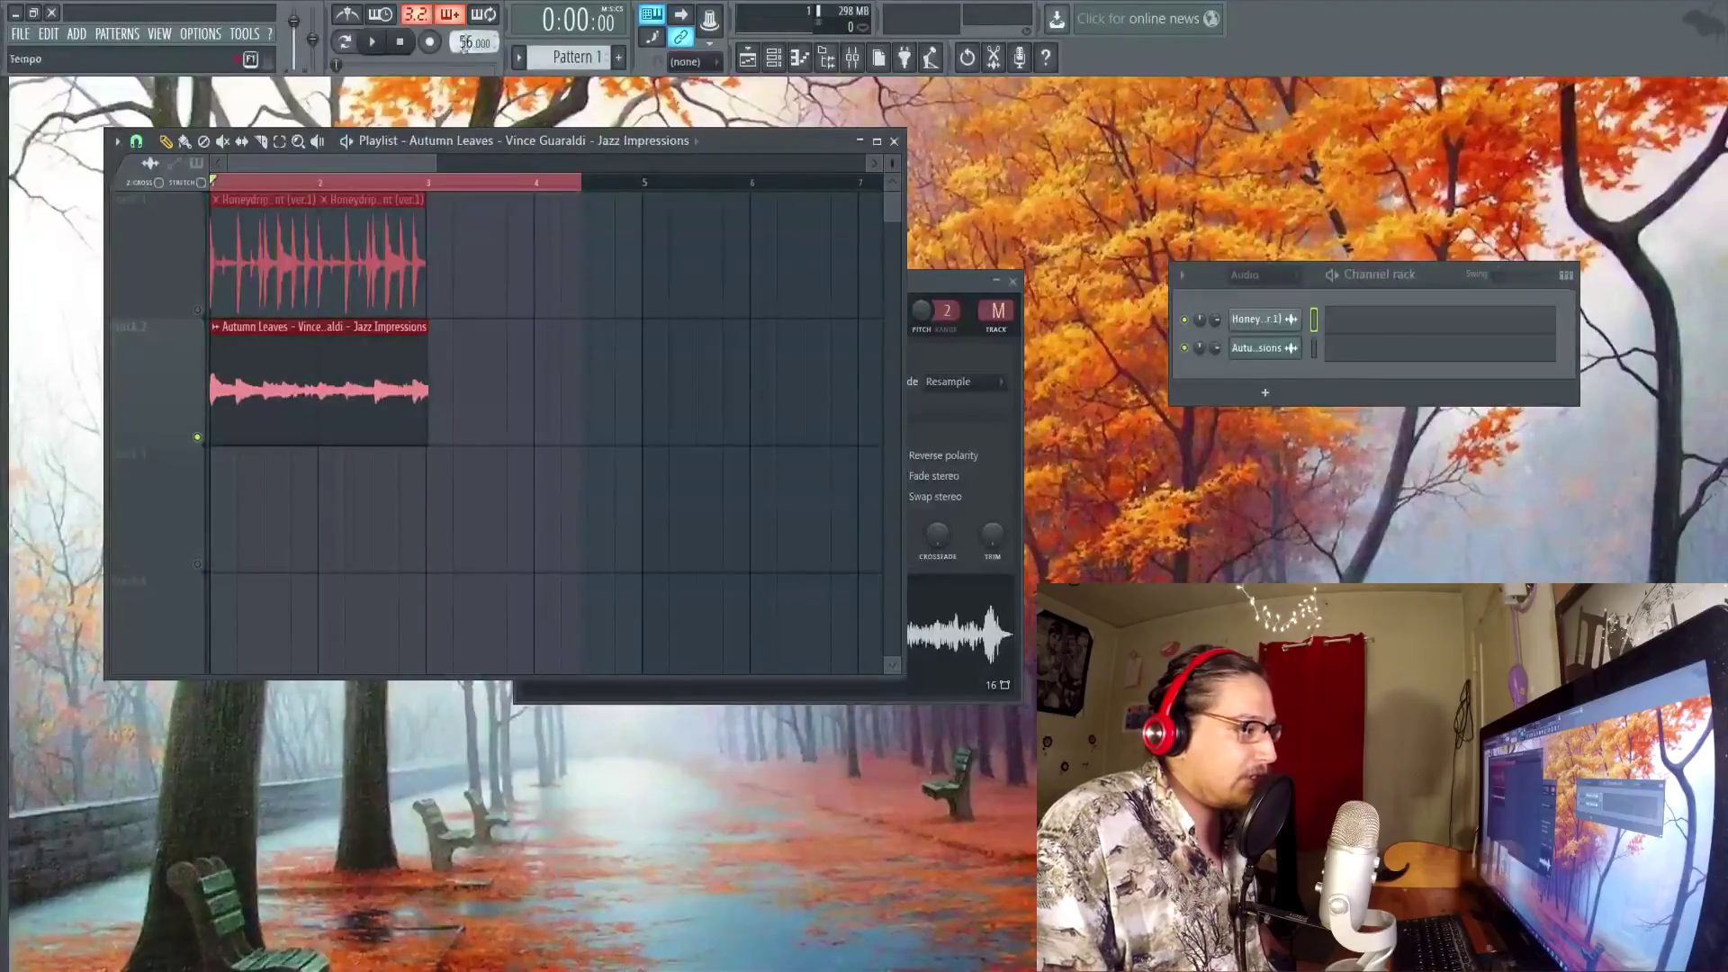
{"action": "scroll", "coordinate": [425, 189], "scroll_direction": "up", "scroll_amount": 3}
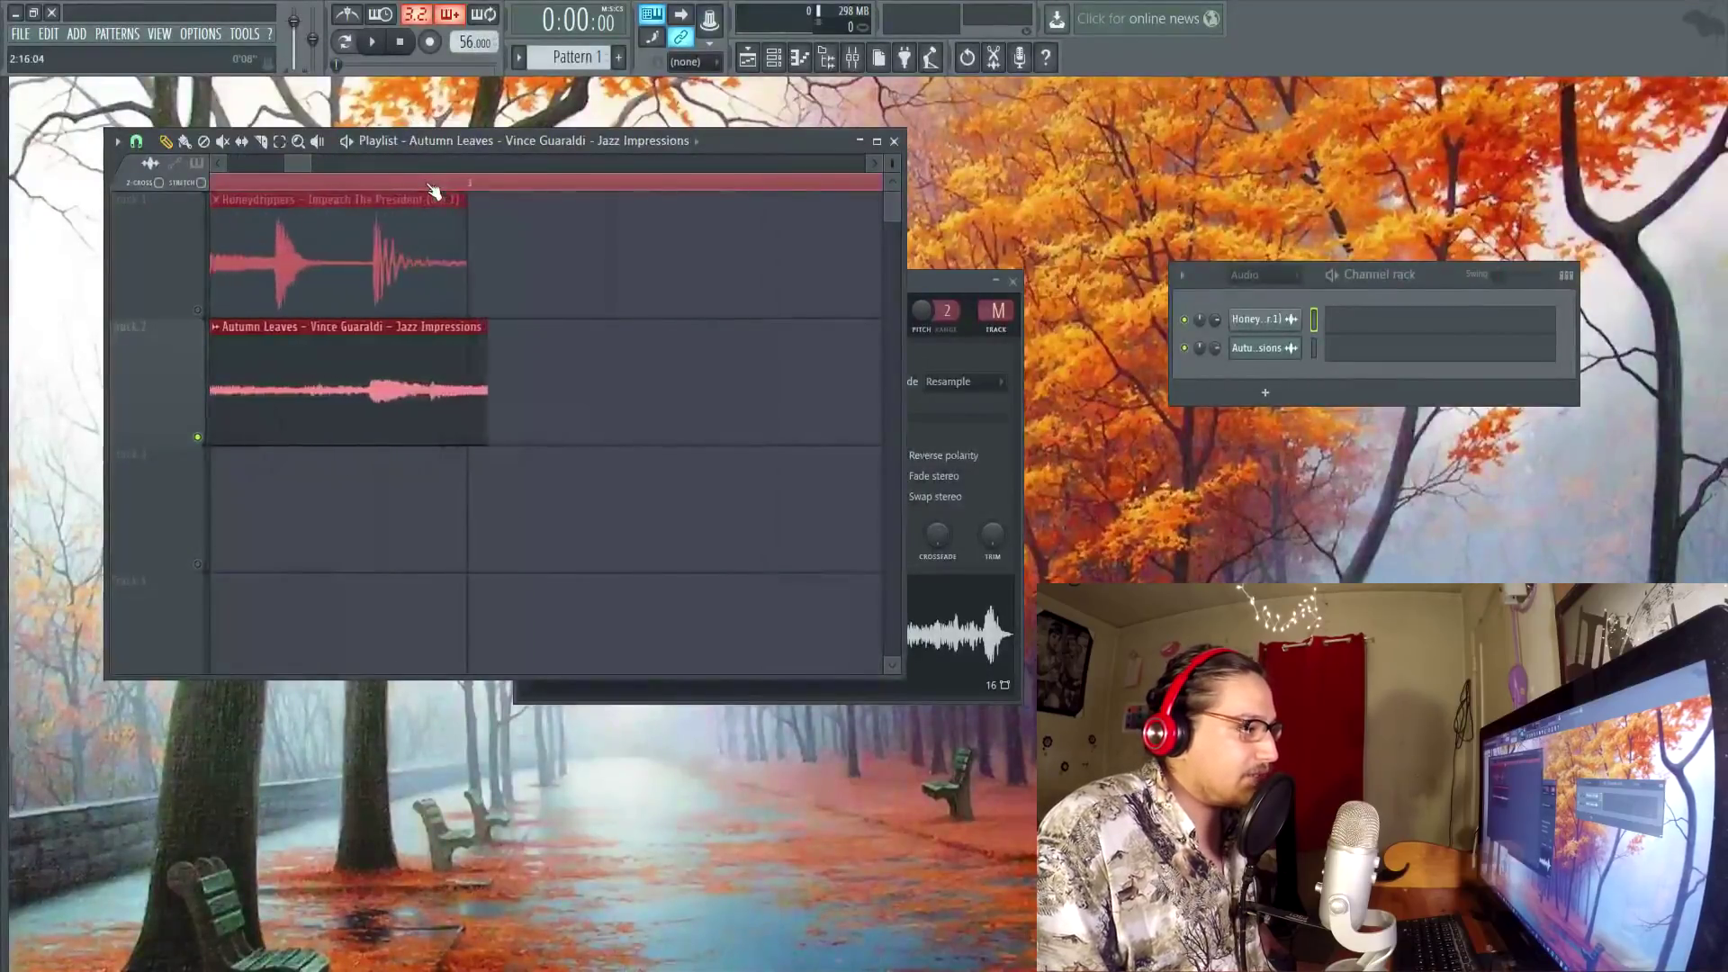
{"action": "left_click_drag", "start_coordinate": [475, 42], "coordinate": [475, 42]}
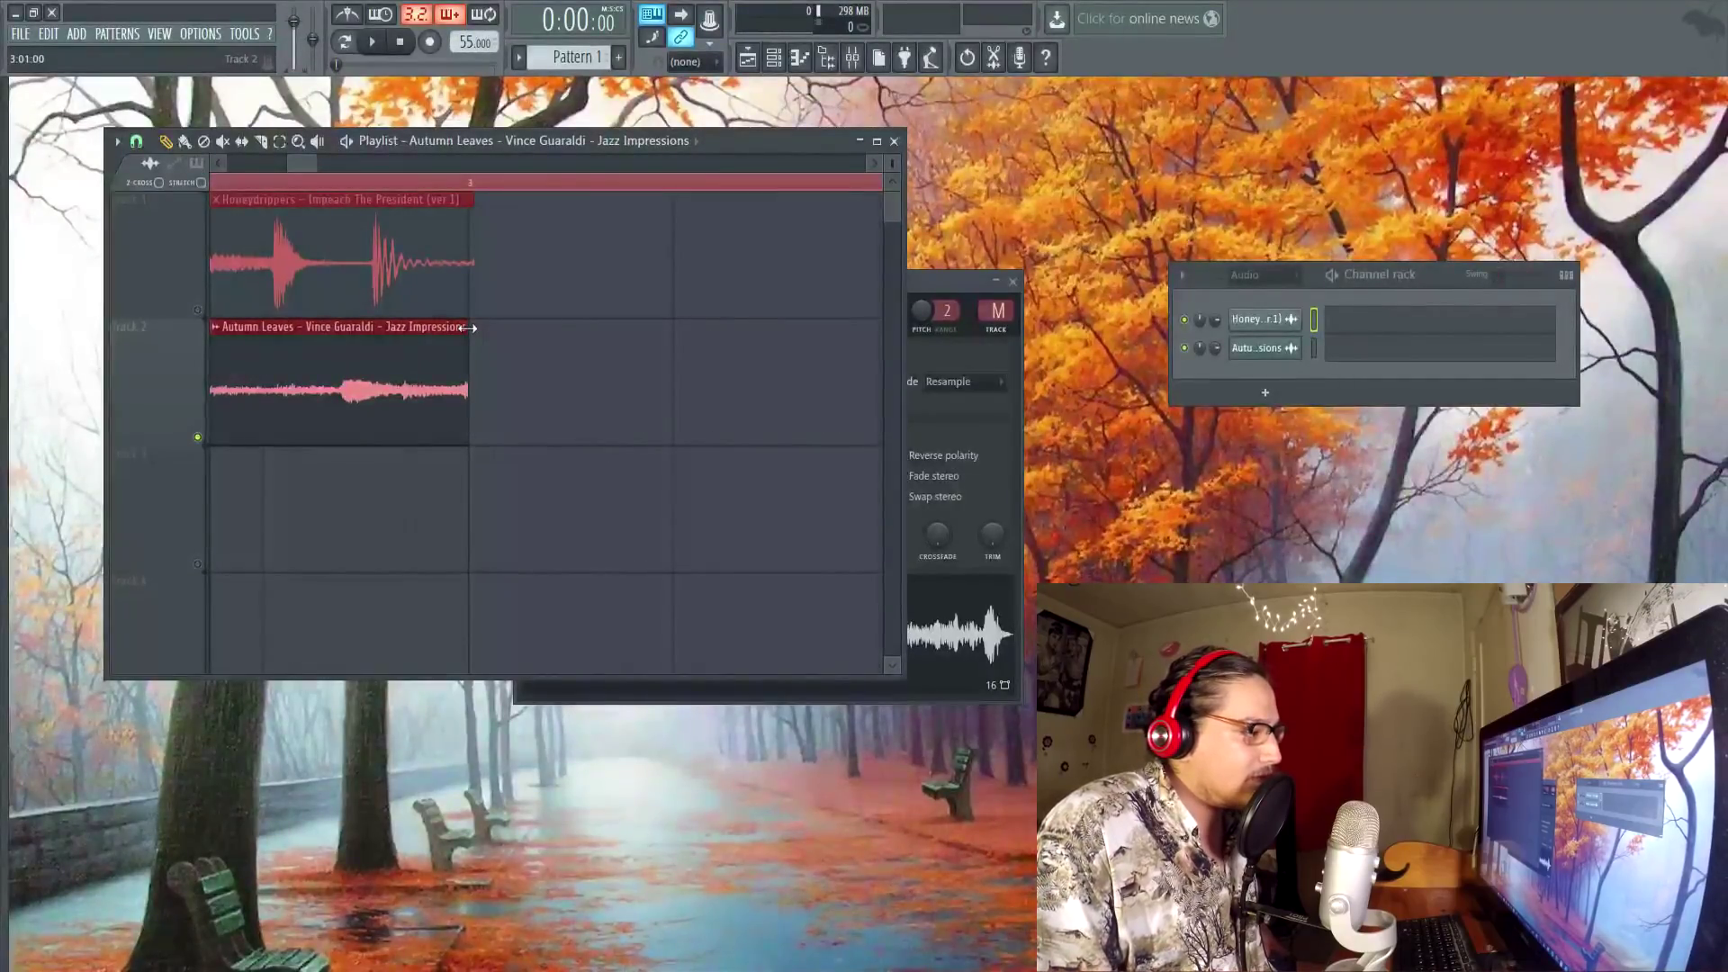
Step: Adjust the ends of the drum and Autumn Leaves clips to line up with bar 3, and deselect the clips
{"action": "left_click_drag", "start_coordinate": [463, 327], "coordinate": [467, 332]}
{"action": "left_click", "coordinate": [637, 385]}
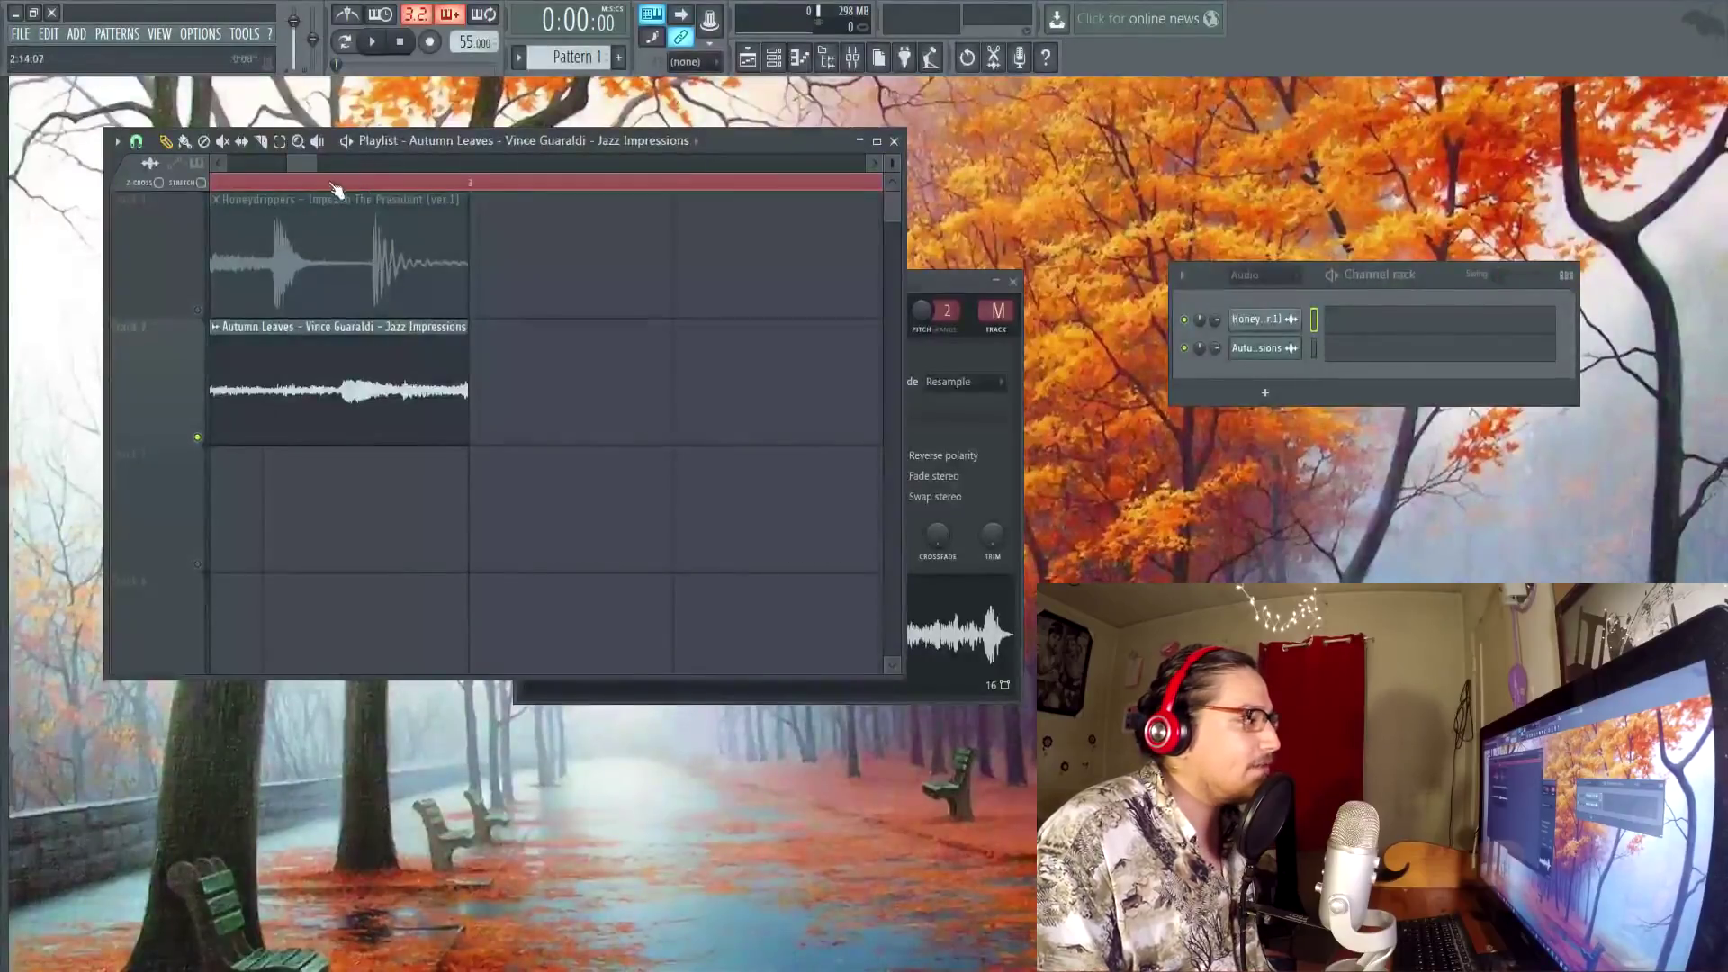
{"action": "left_click_drag", "start_coordinate": [310, 163], "coordinate": [431, 163]}
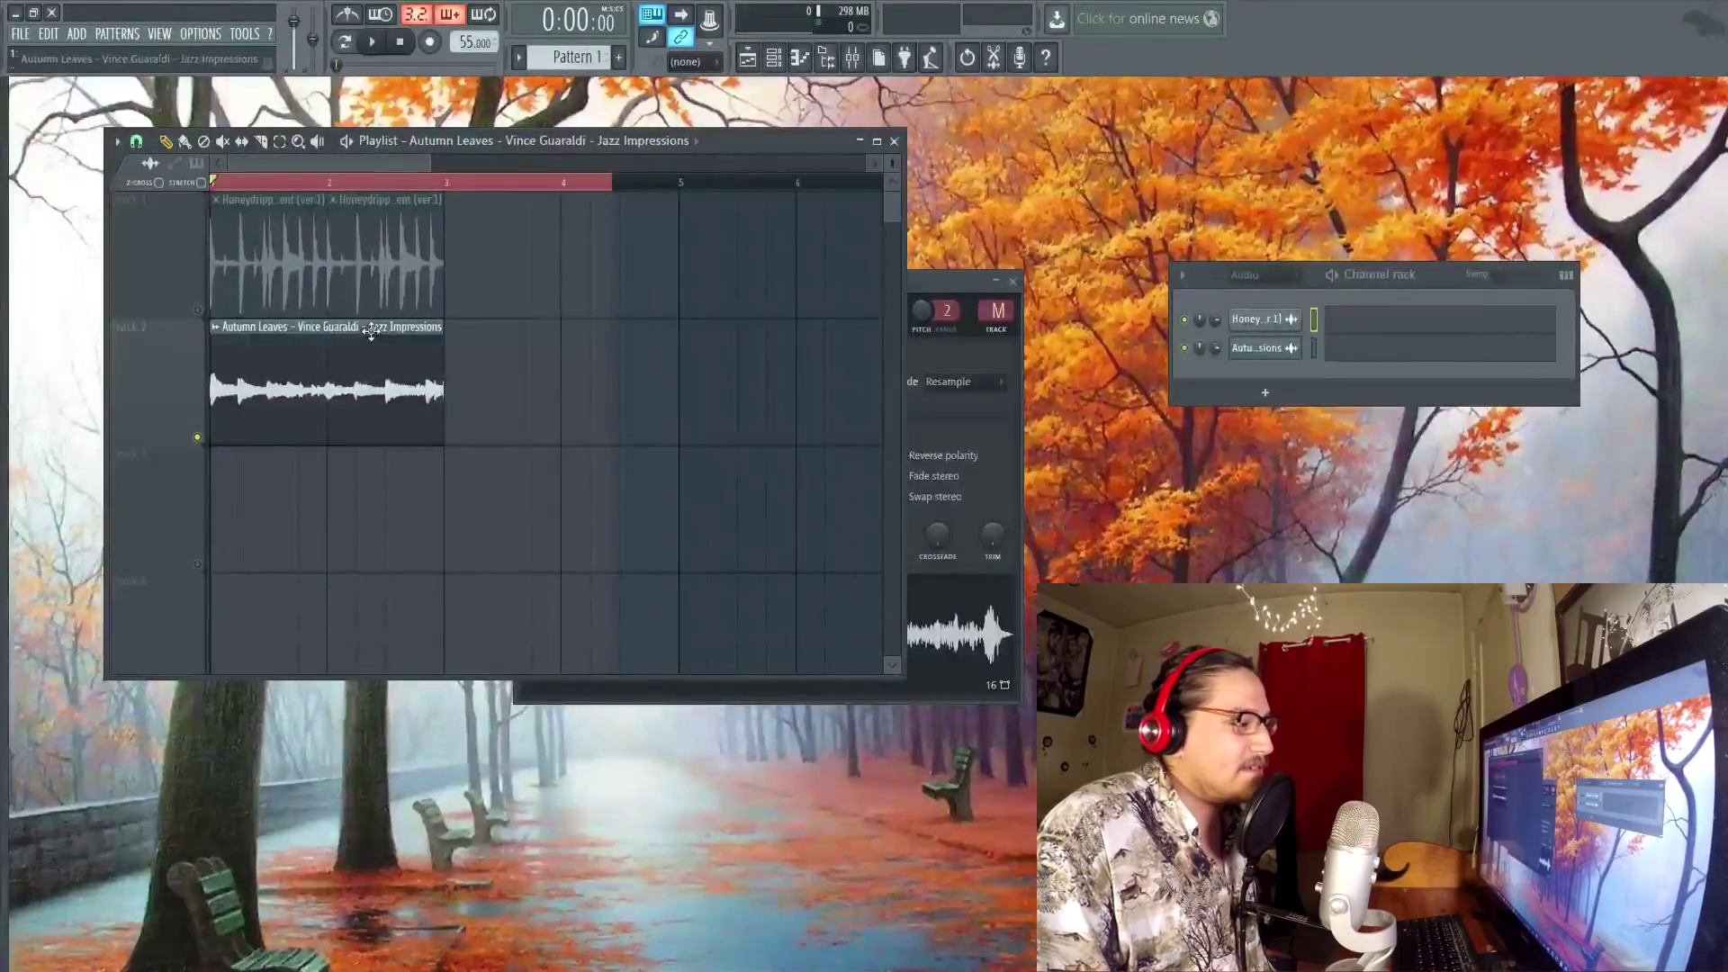
Step: Autodetect the Autumn Leaves sample's stretch time using the project tempo of 55 BPM, and return the project tempo to 95 BPM
{"action": "double_click", "coordinate": [371, 329]}
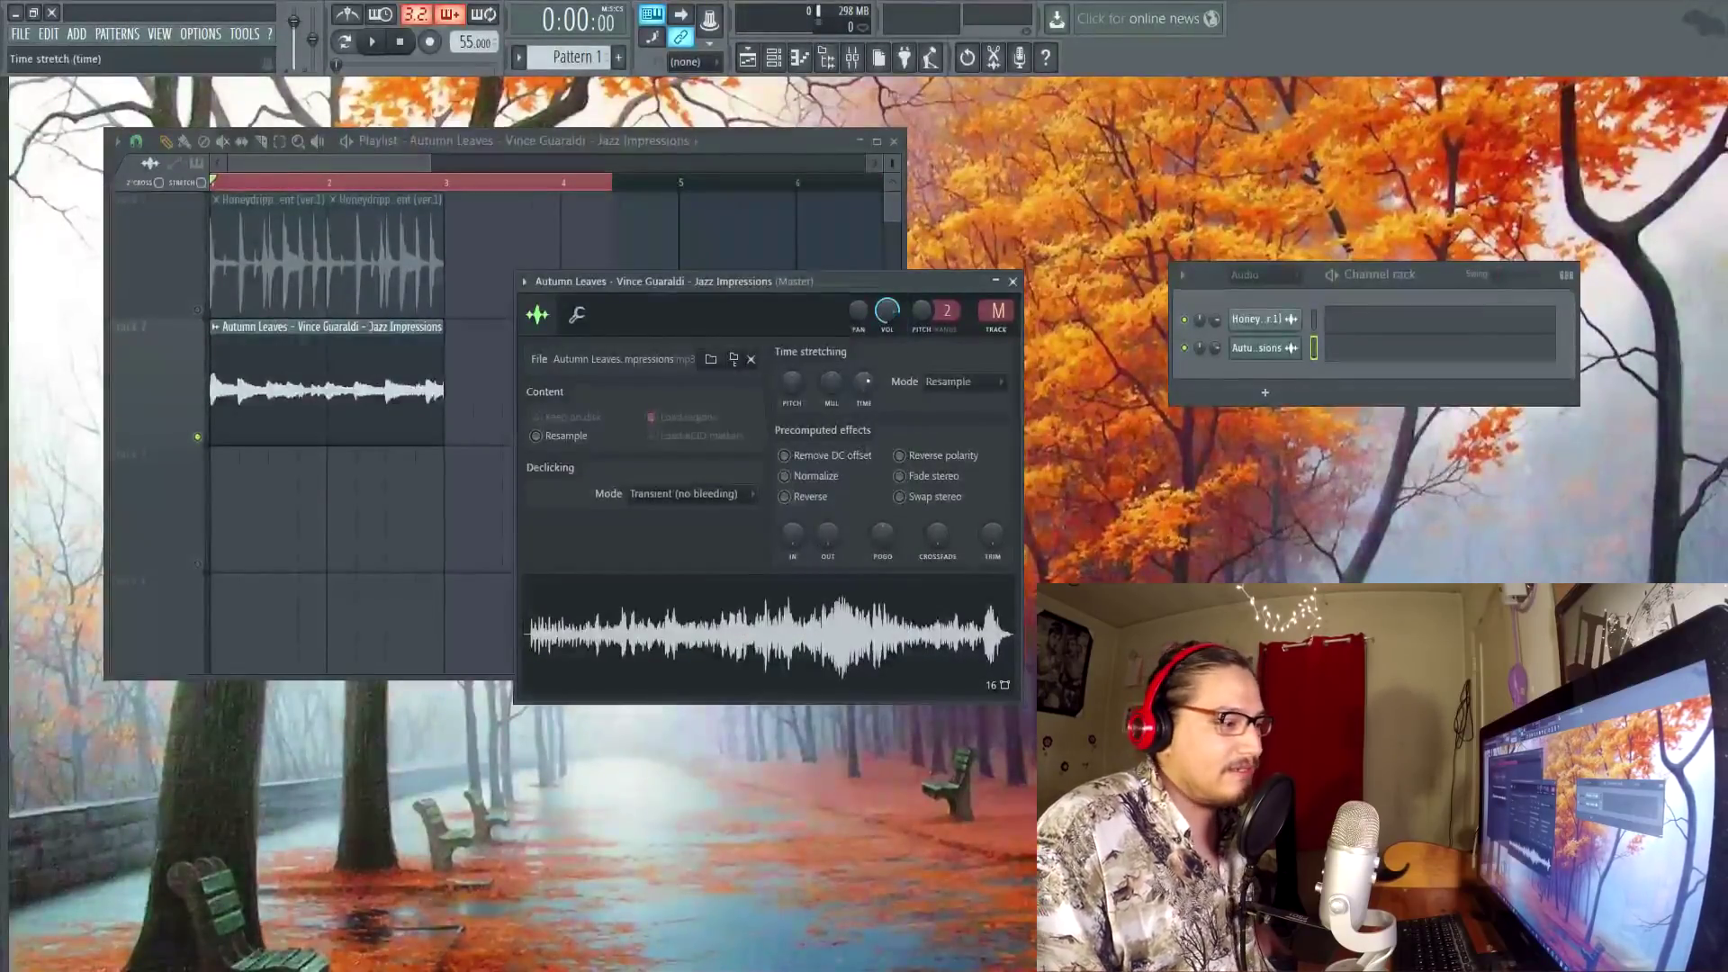
{"action": "right_click", "coordinate": [864, 381]}
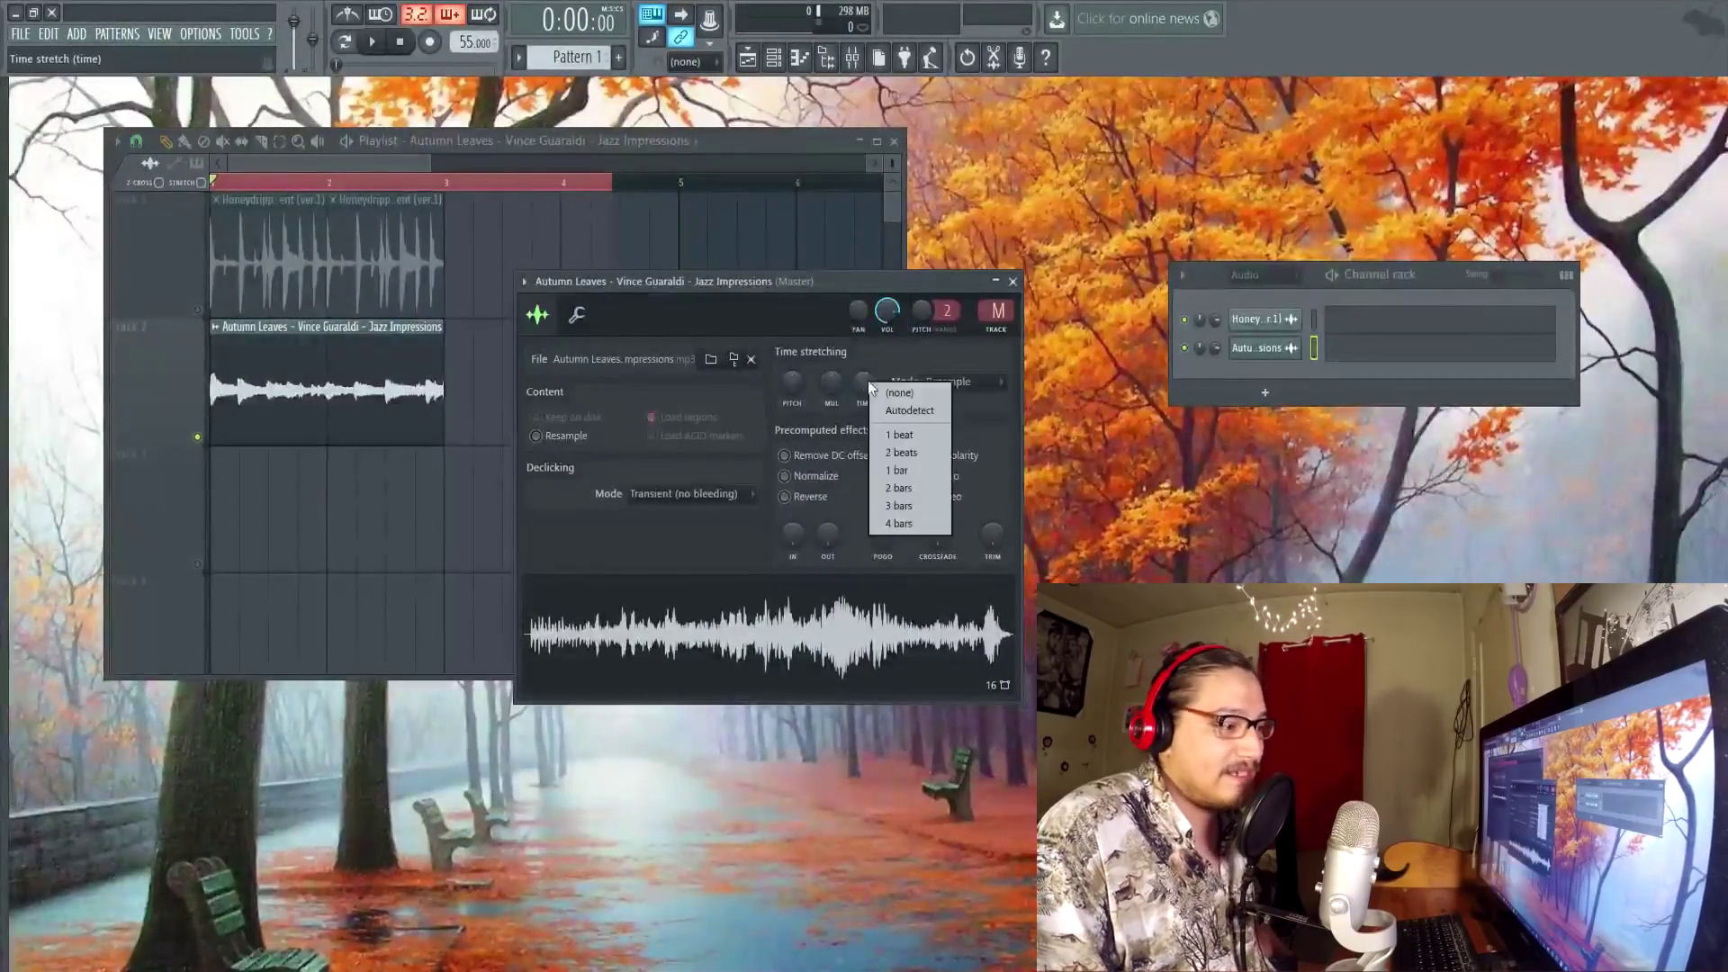
{"action": "left_click", "coordinate": [912, 413]}
{"action": "left_click", "coordinate": [899, 760]}
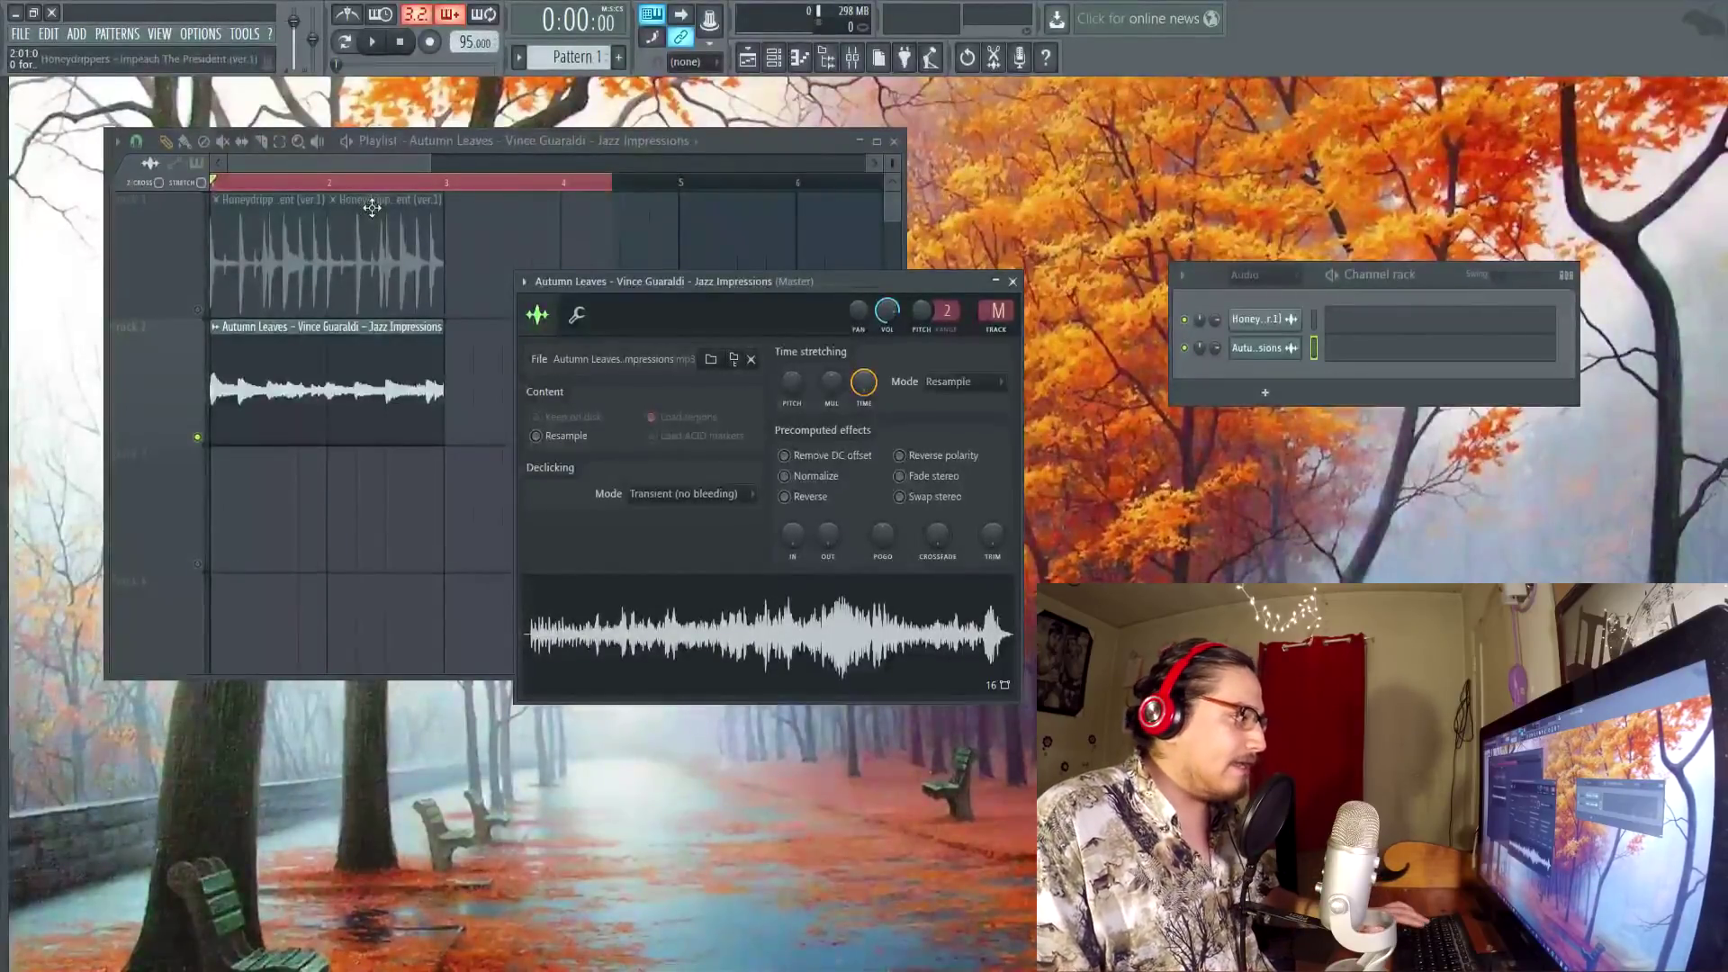
Step: Select the two bars of clips as the loop region and audition the stretched Autumn Leaves phrase with the drums muted
{"action": "left_click", "coordinate": [347, 182]}
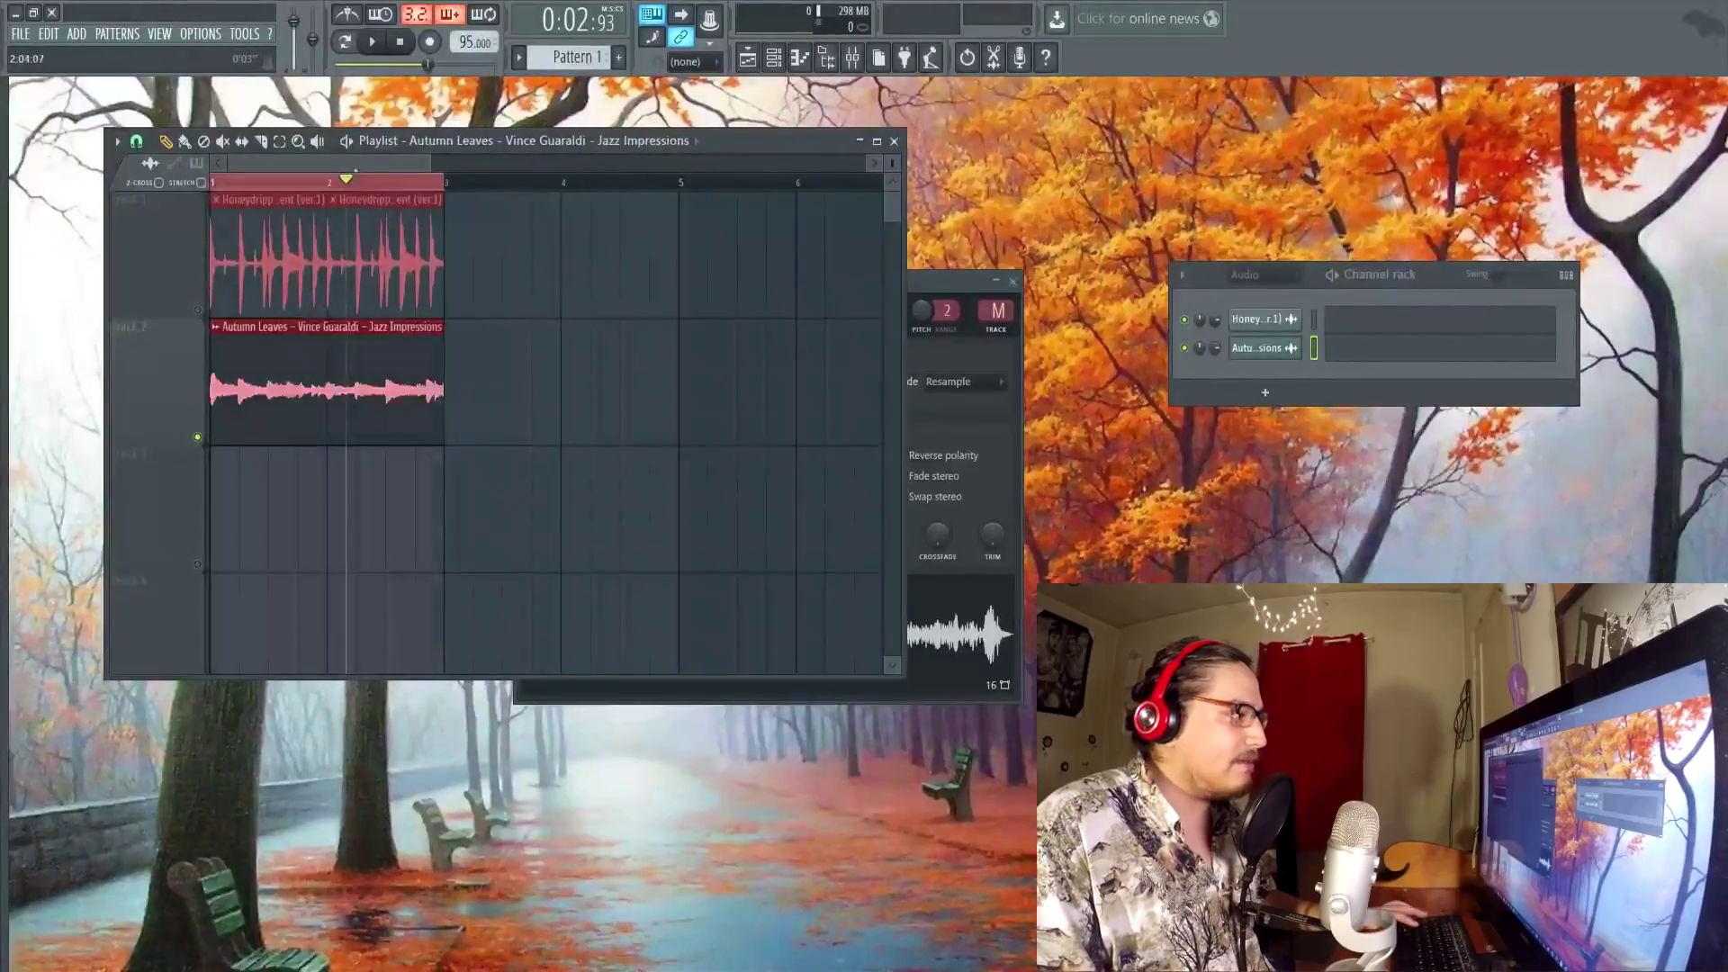
{"action": "left_click", "coordinate": [381, 49]}
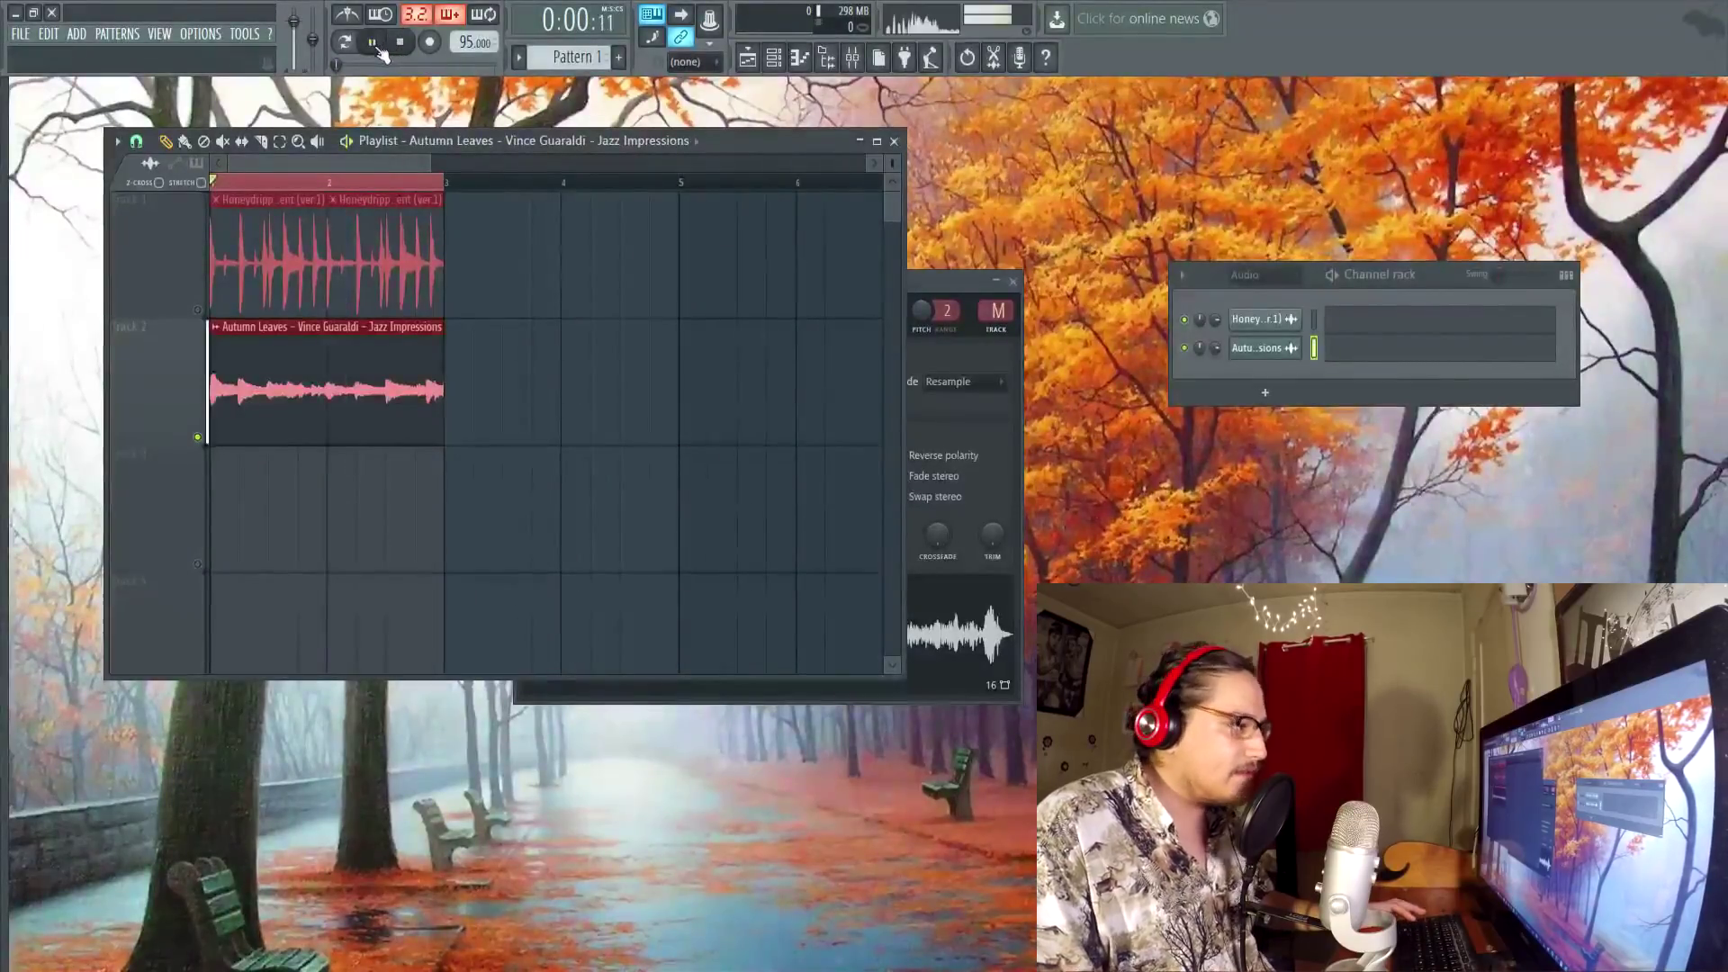
{"action": "key", "text": "space"}
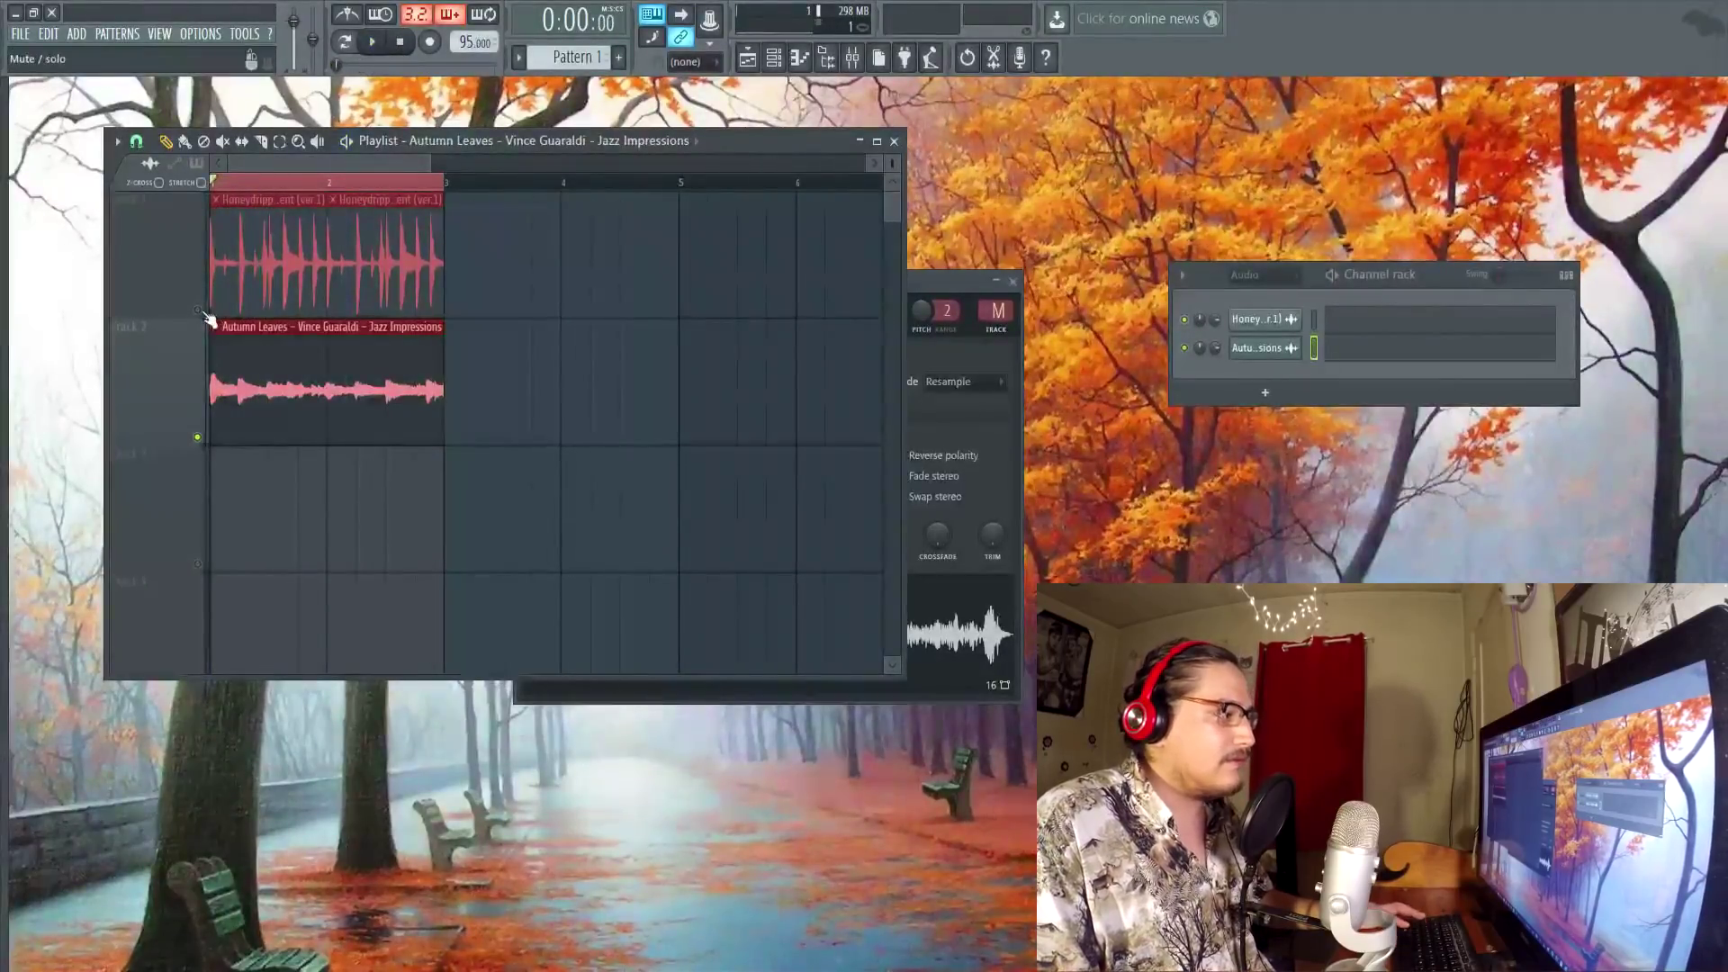
Step: Unmute the Honeydrippers drum track, play it together with the Autumn Leaves phrase, and stop playback
{"action": "left_click", "coordinate": [198, 309]}
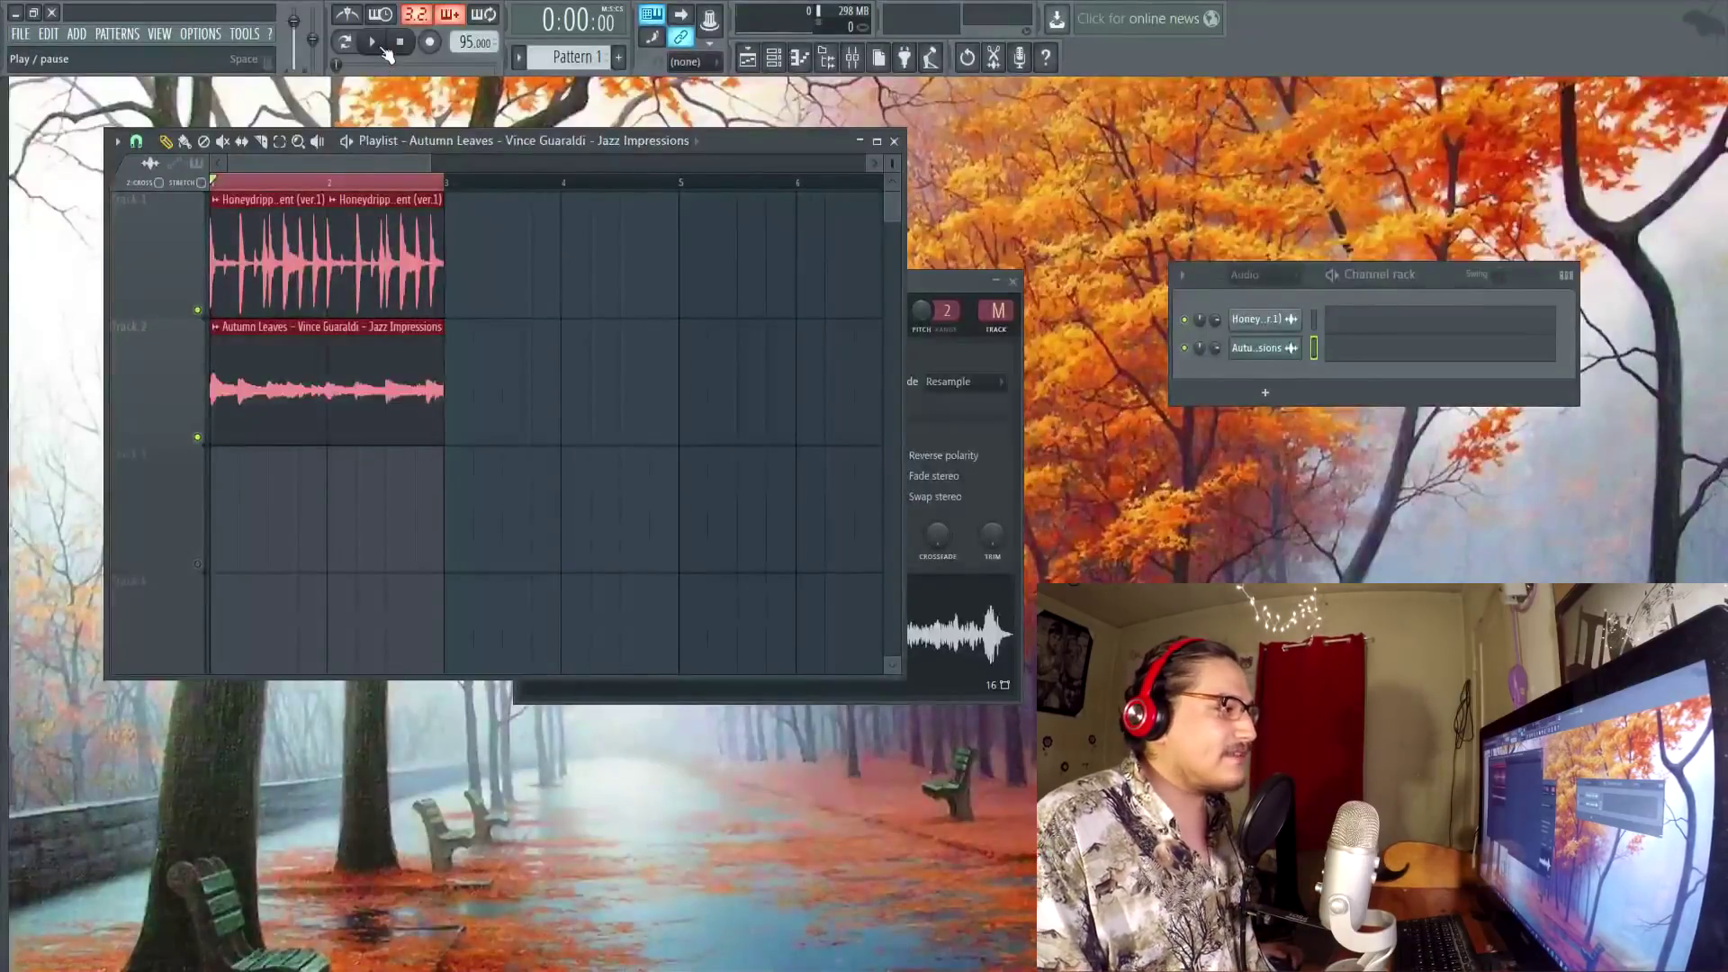
{"action": "left_click", "coordinate": [382, 48]}
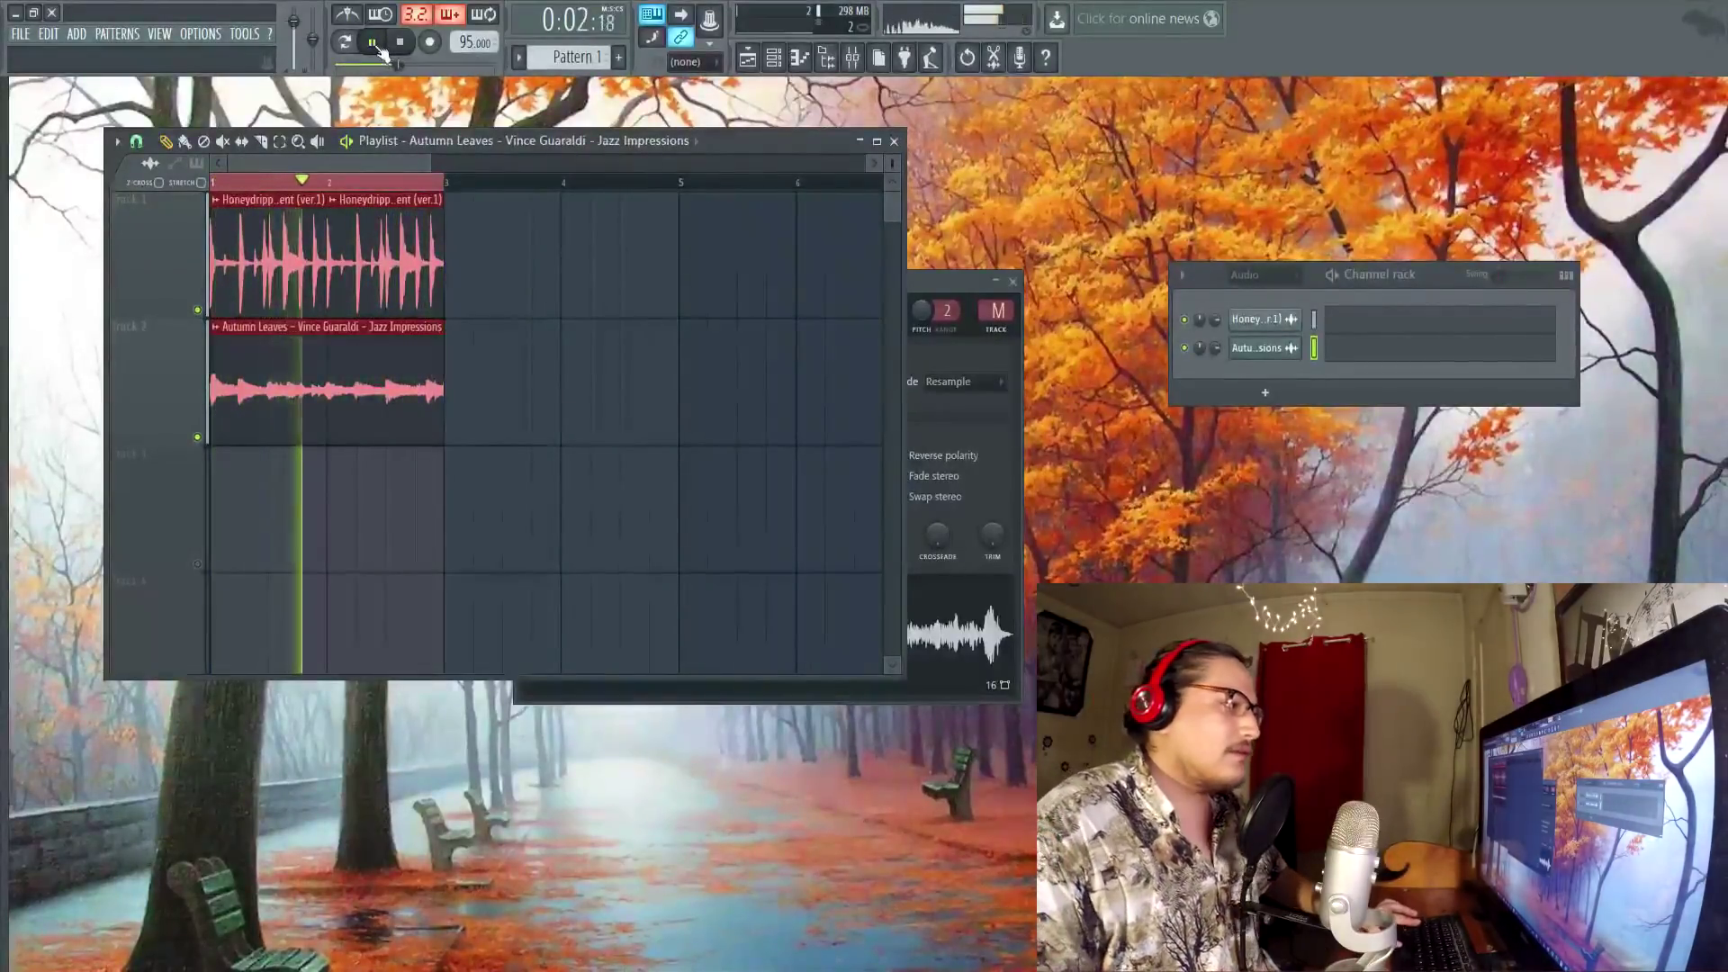
{"action": "left_click", "coordinate": [402, 43]}
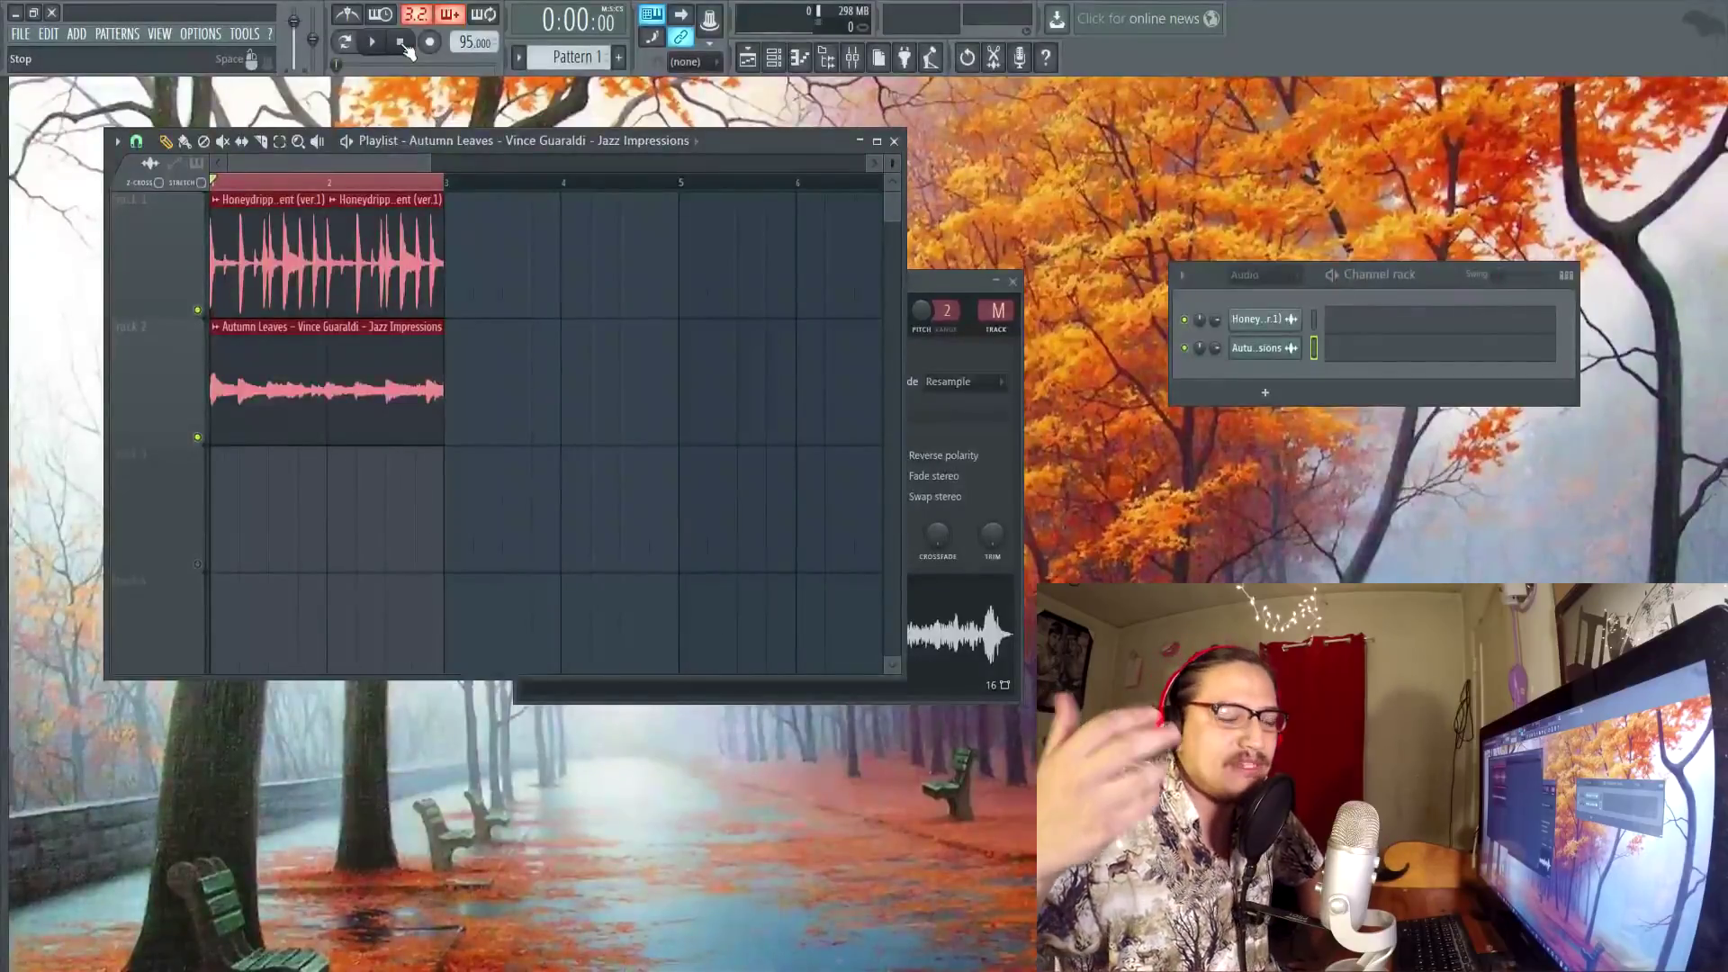
Step: Play the full arrangement in the Najubes 3.flp project
{"action": "left_click", "coordinate": [374, 42]}
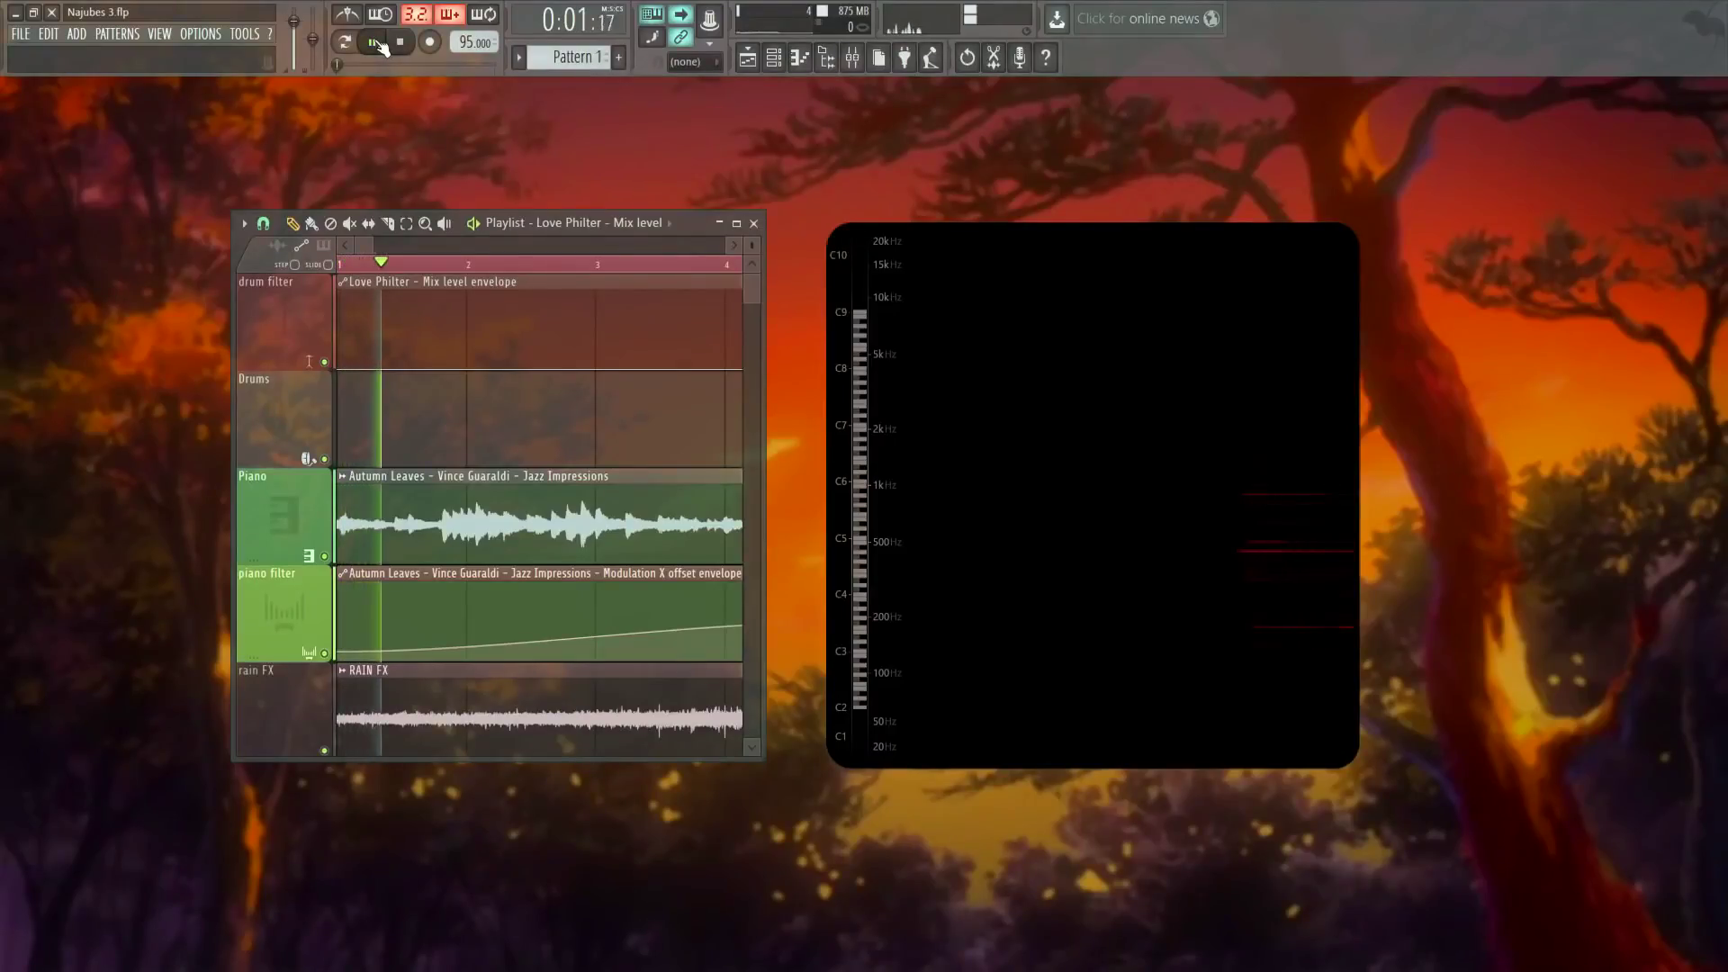